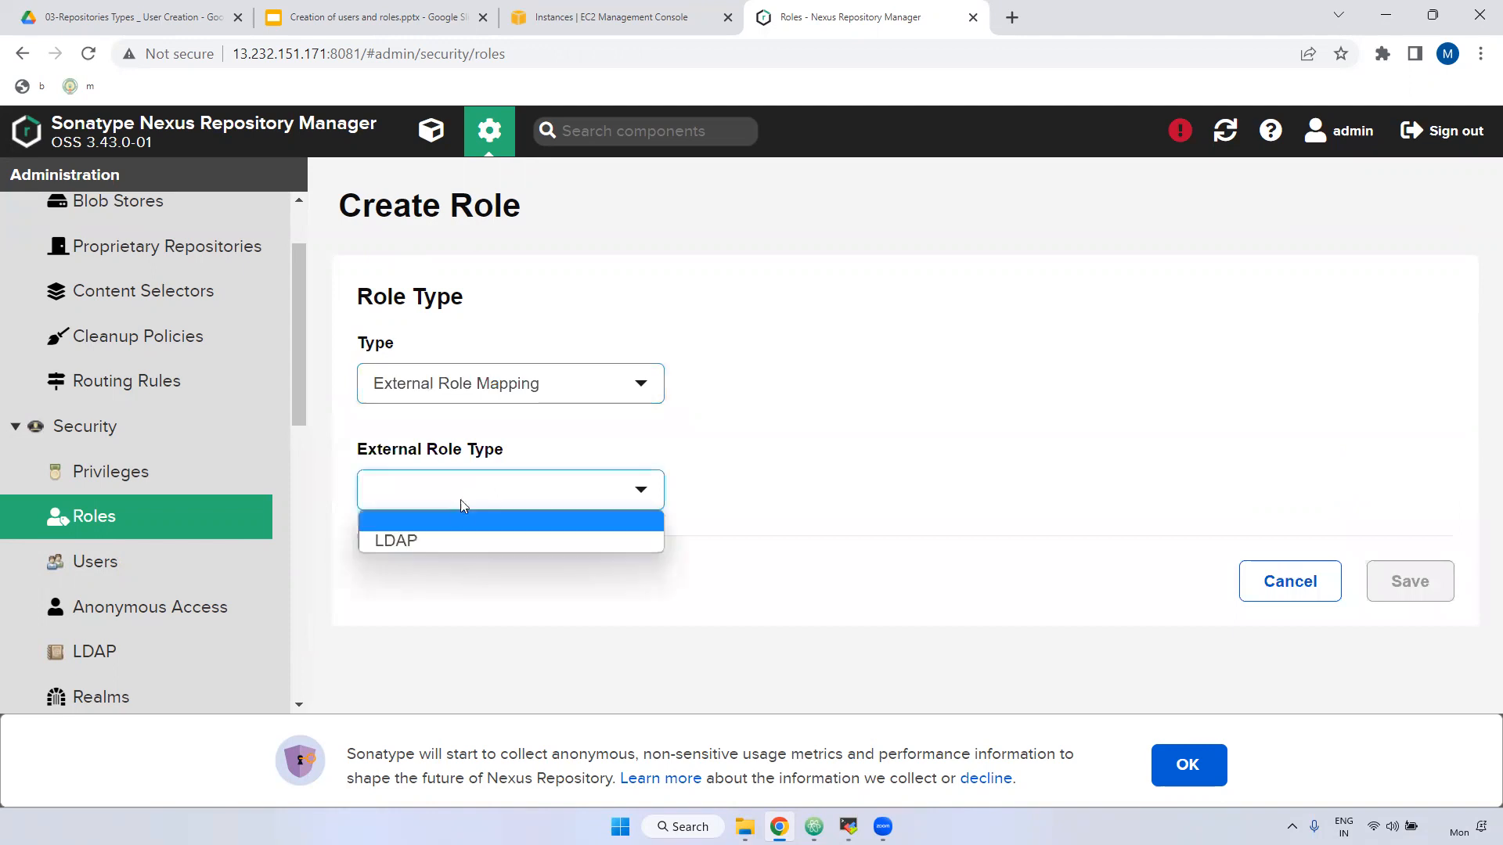
Change the new role's type from External Role Mapping to Nexus role.
click(476, 385)
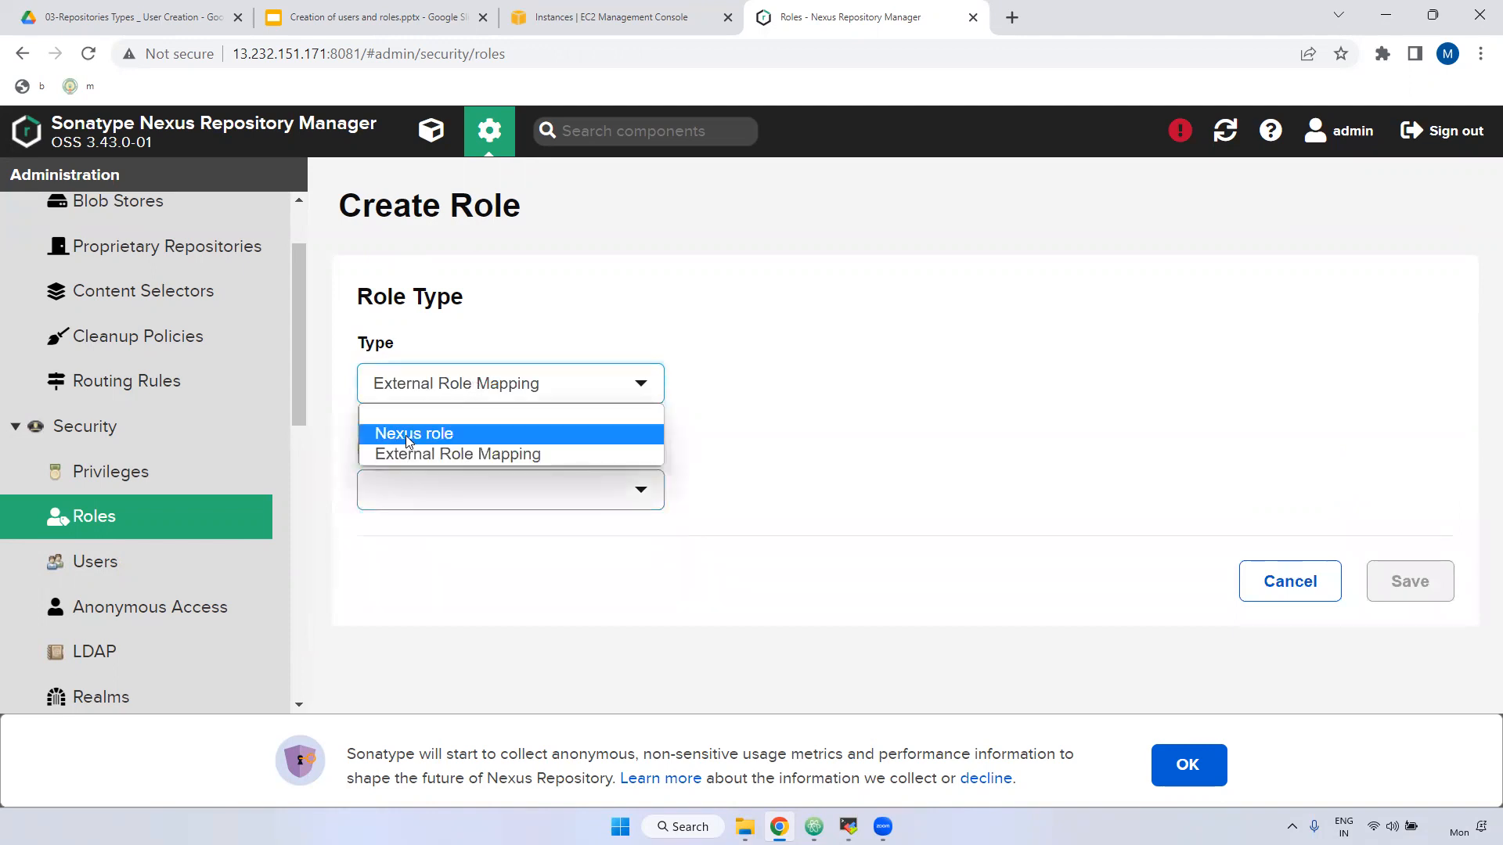
click(431, 432)
Enter dev-role as the new role's Role ID.
scroll(449, 504, down, 1)
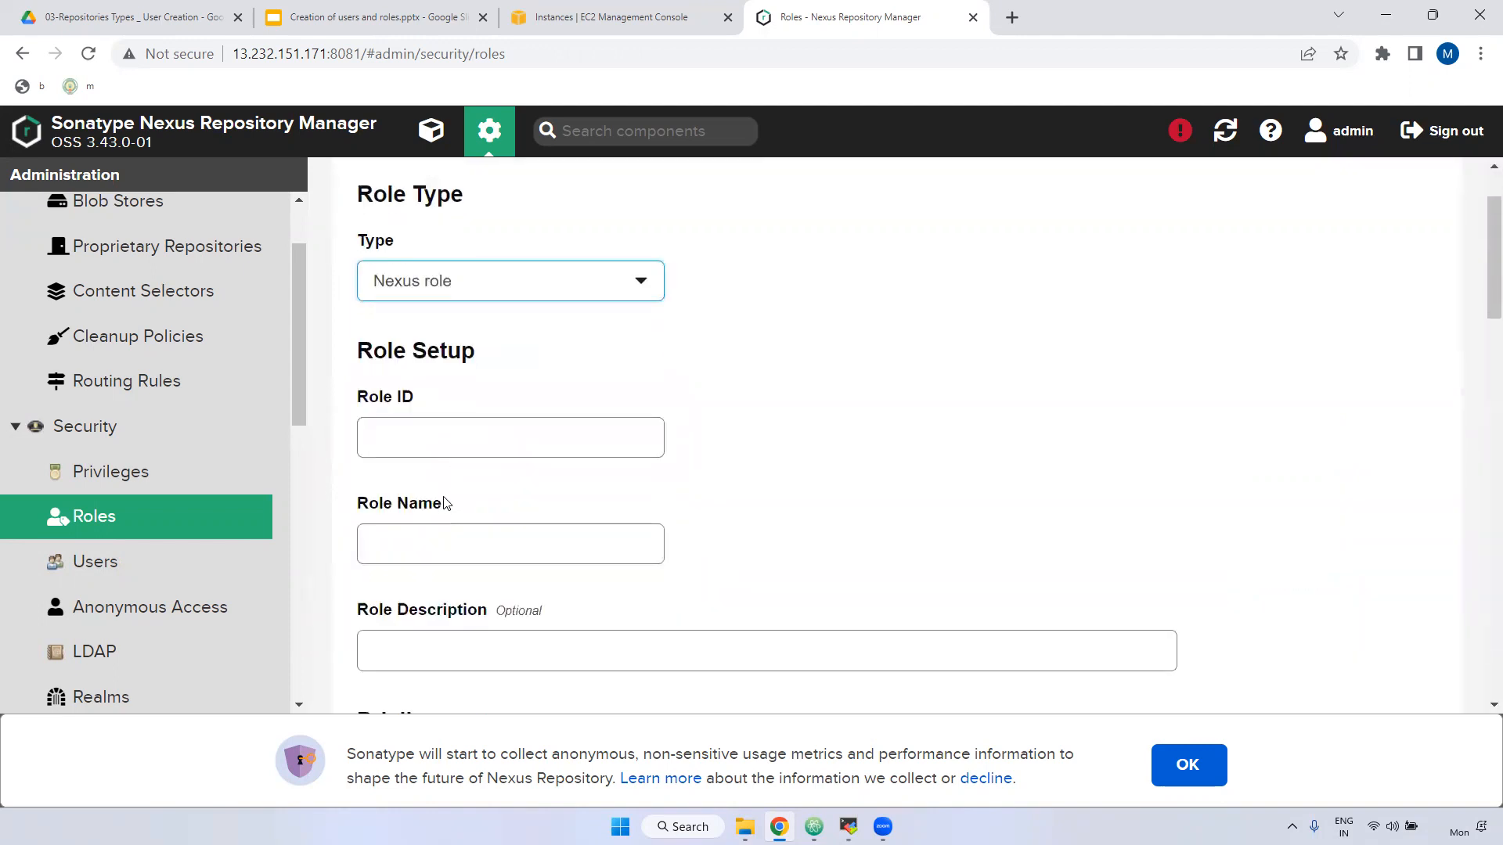
drag(357, 399, 408, 402)
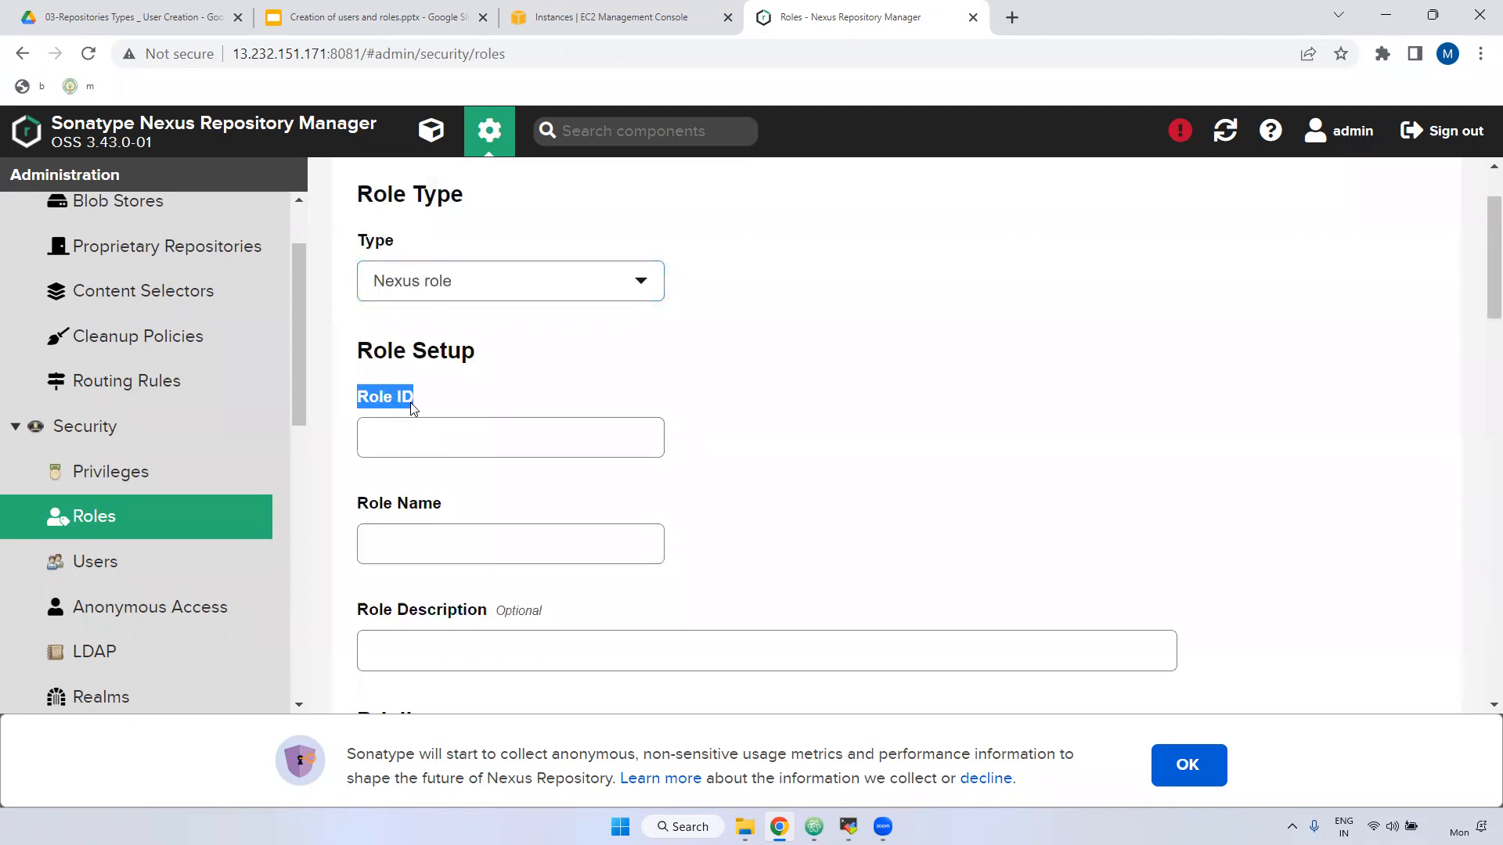
click(410, 435)
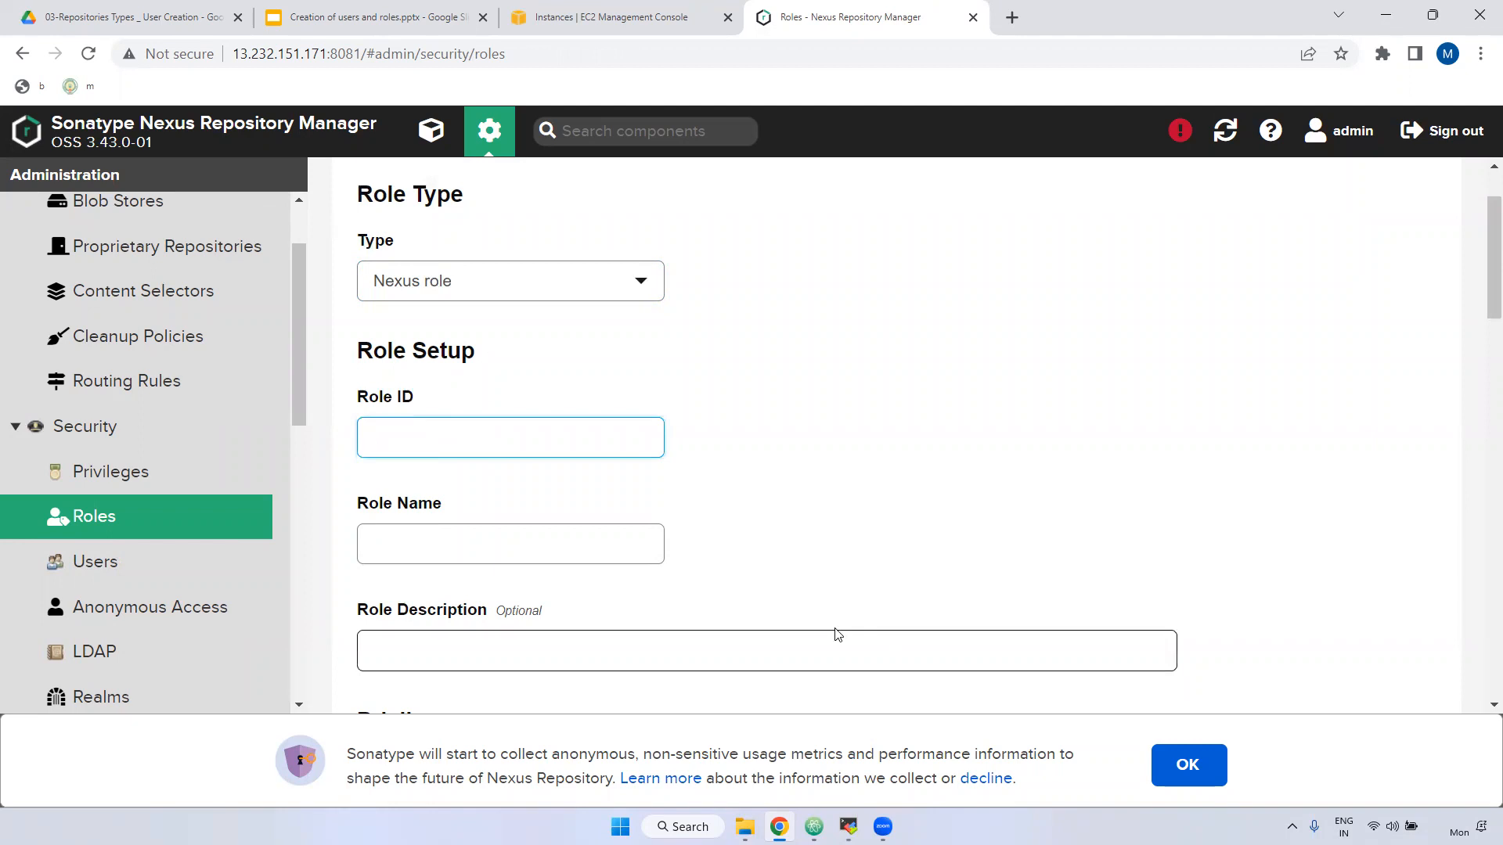
drag(366, 401, 446, 423)
click(407, 437)
text(murali)
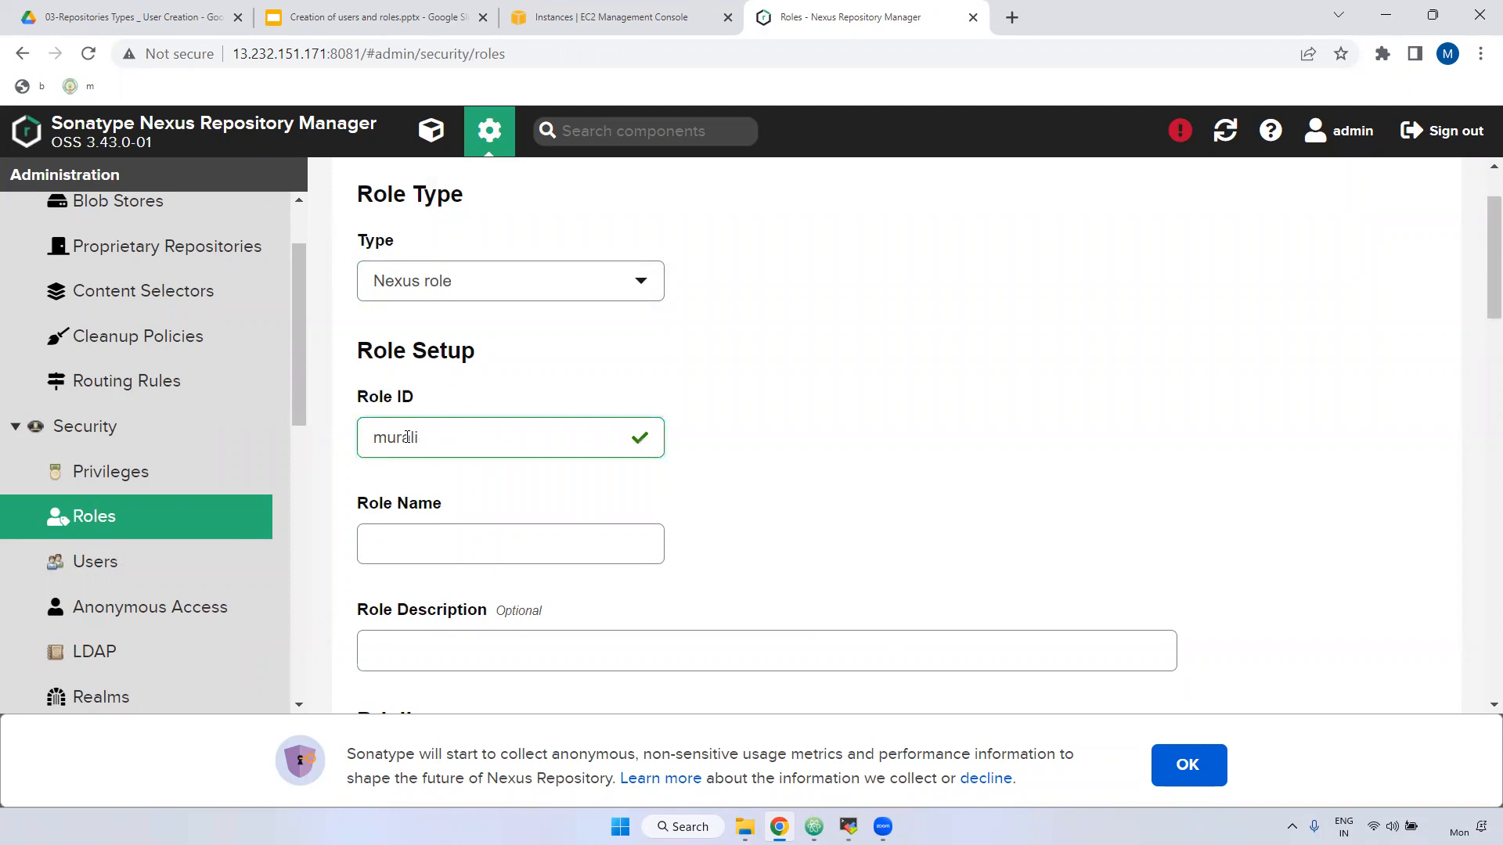
key(BackSpace)
key(BackSpace)
key(BackSpace)
text(de)
Copy dev-role into the Role Name and Role Description fields.
scroll(795, 409, down, 3)
click(414, 333)
drag(460, 235, 311, 225)
key(ctrl+c)
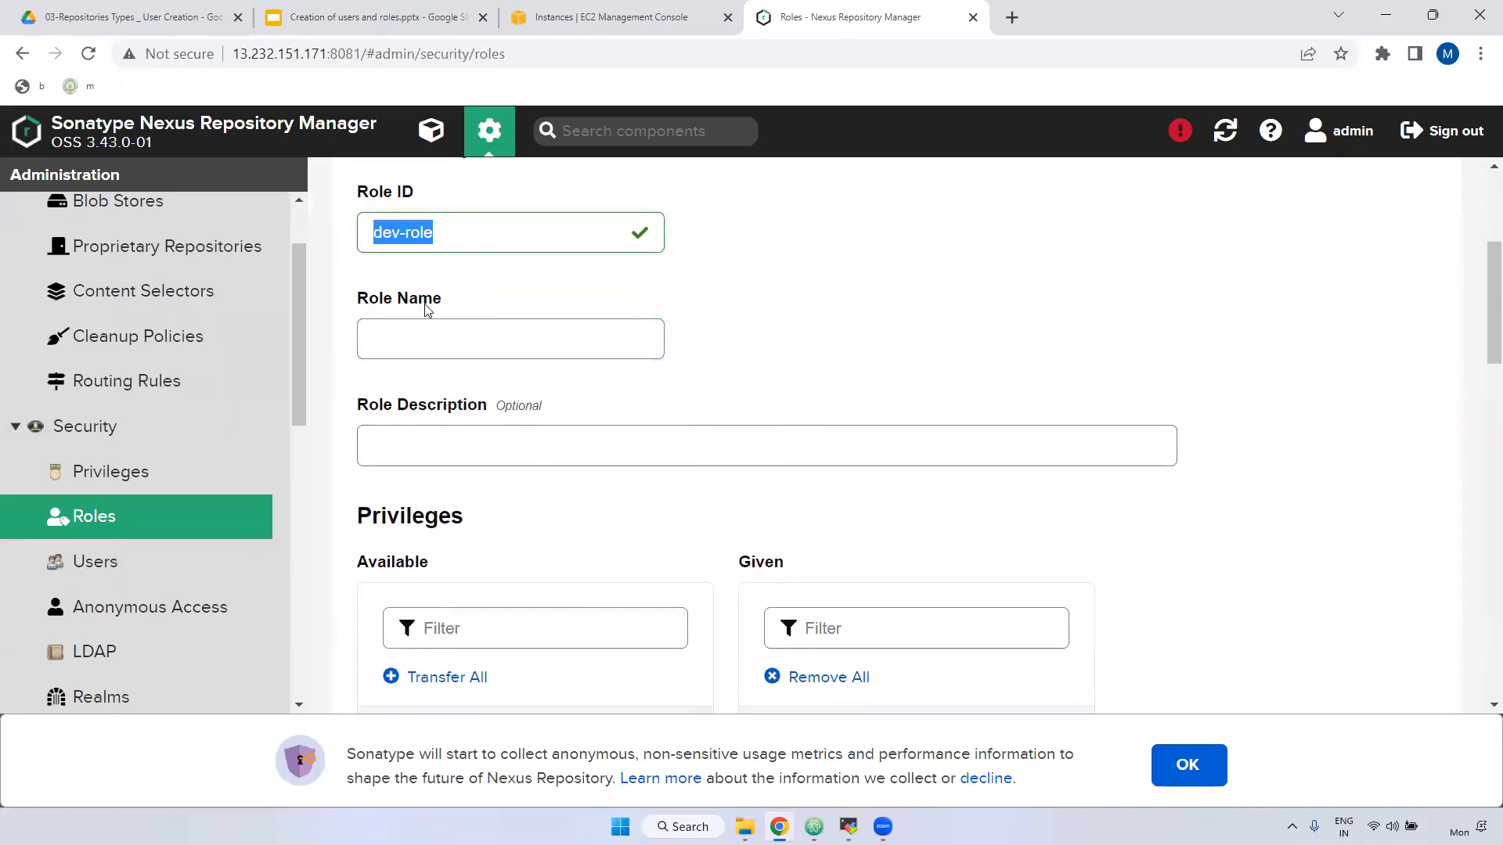
click(405, 331)
key(ctrl+v)
click(410, 433)
key(ctrl+v)
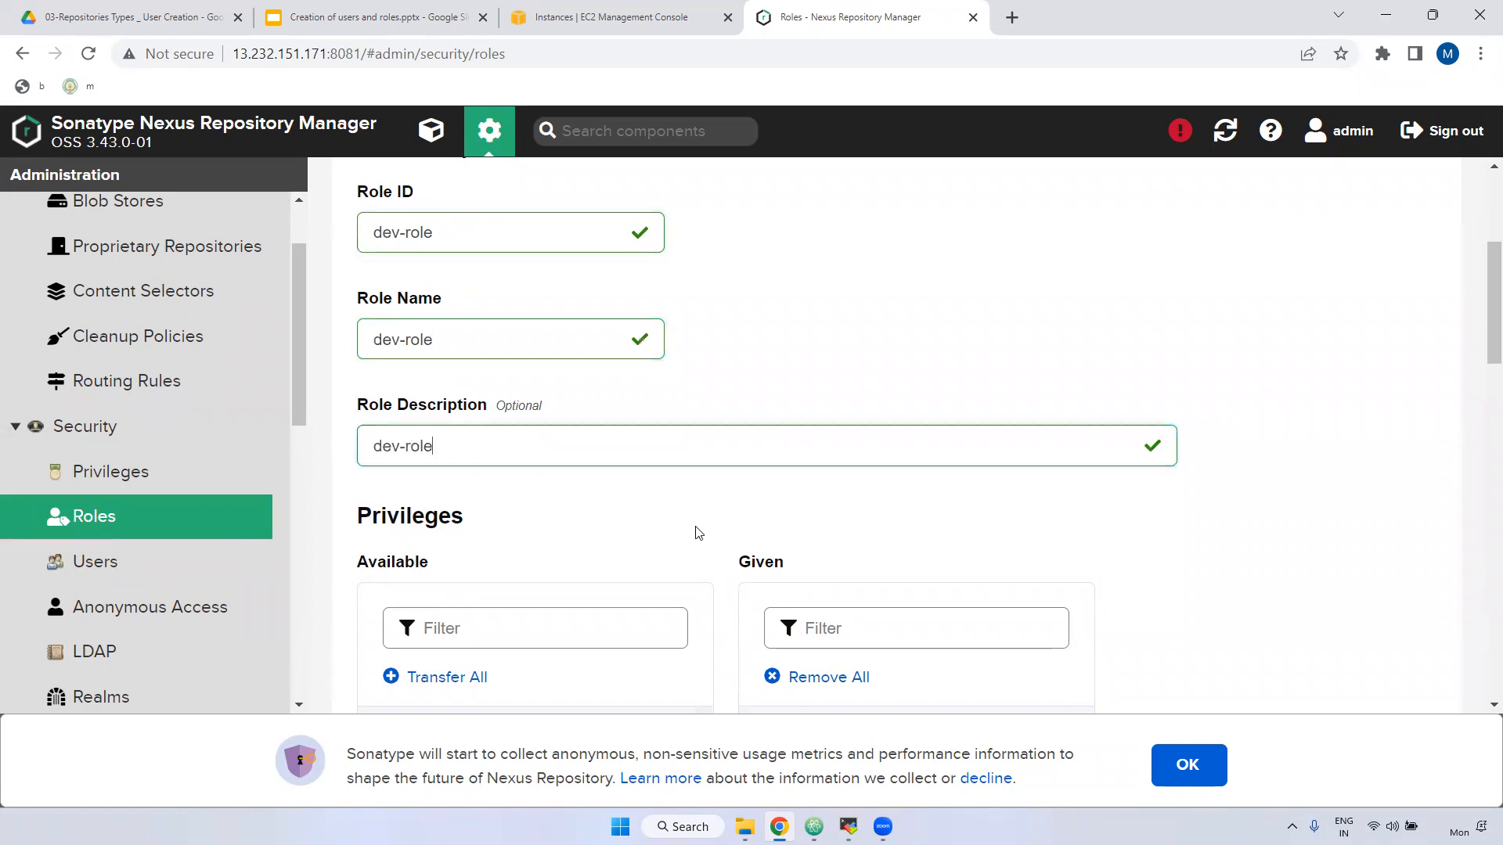
Grant the nx-all privilege to dev-role.
scroll(731, 544, down, 3)
scroll(552, 505, down, 2)
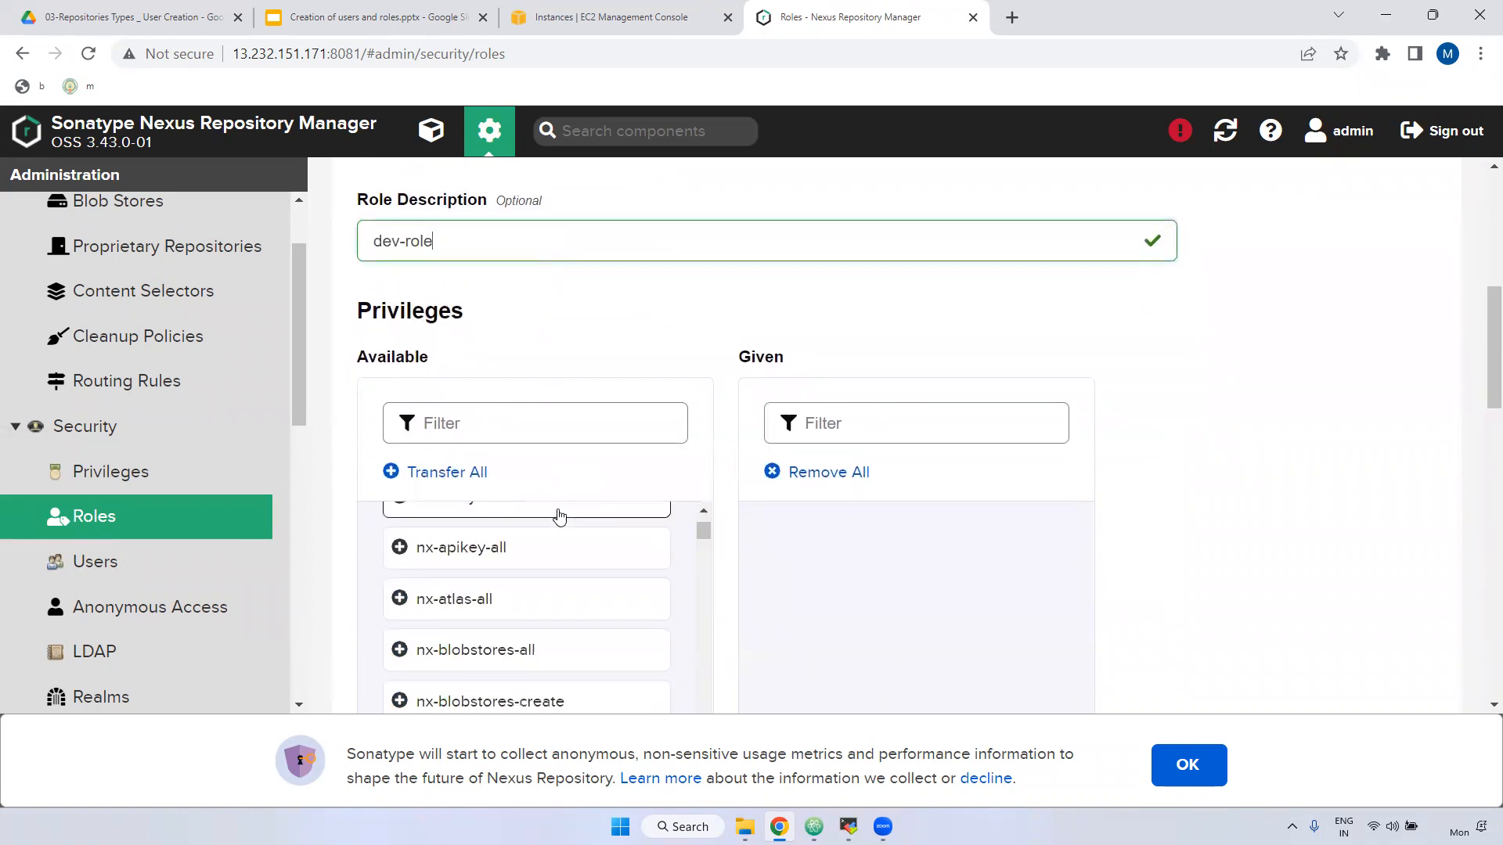
scroll(603, 553, up, 2)
scroll(1482, 490, down, 3)
drag(479, 338, 853, 383)
click(522, 349)
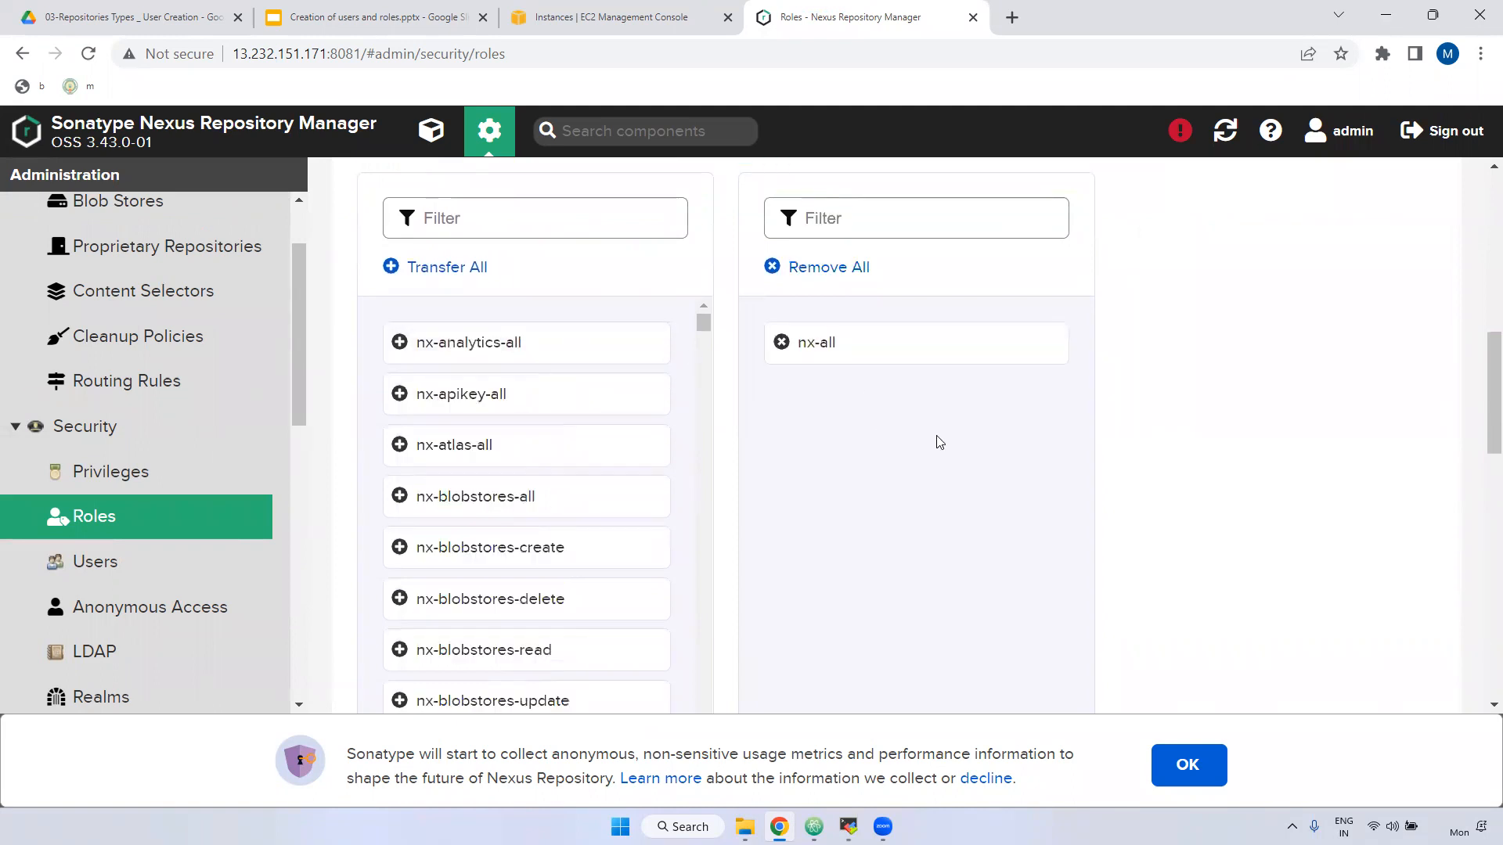
Add nx-admin as a contained role and save dev-role.
scroll(780, 483, down, 6)
drag(357, 282, 436, 293)
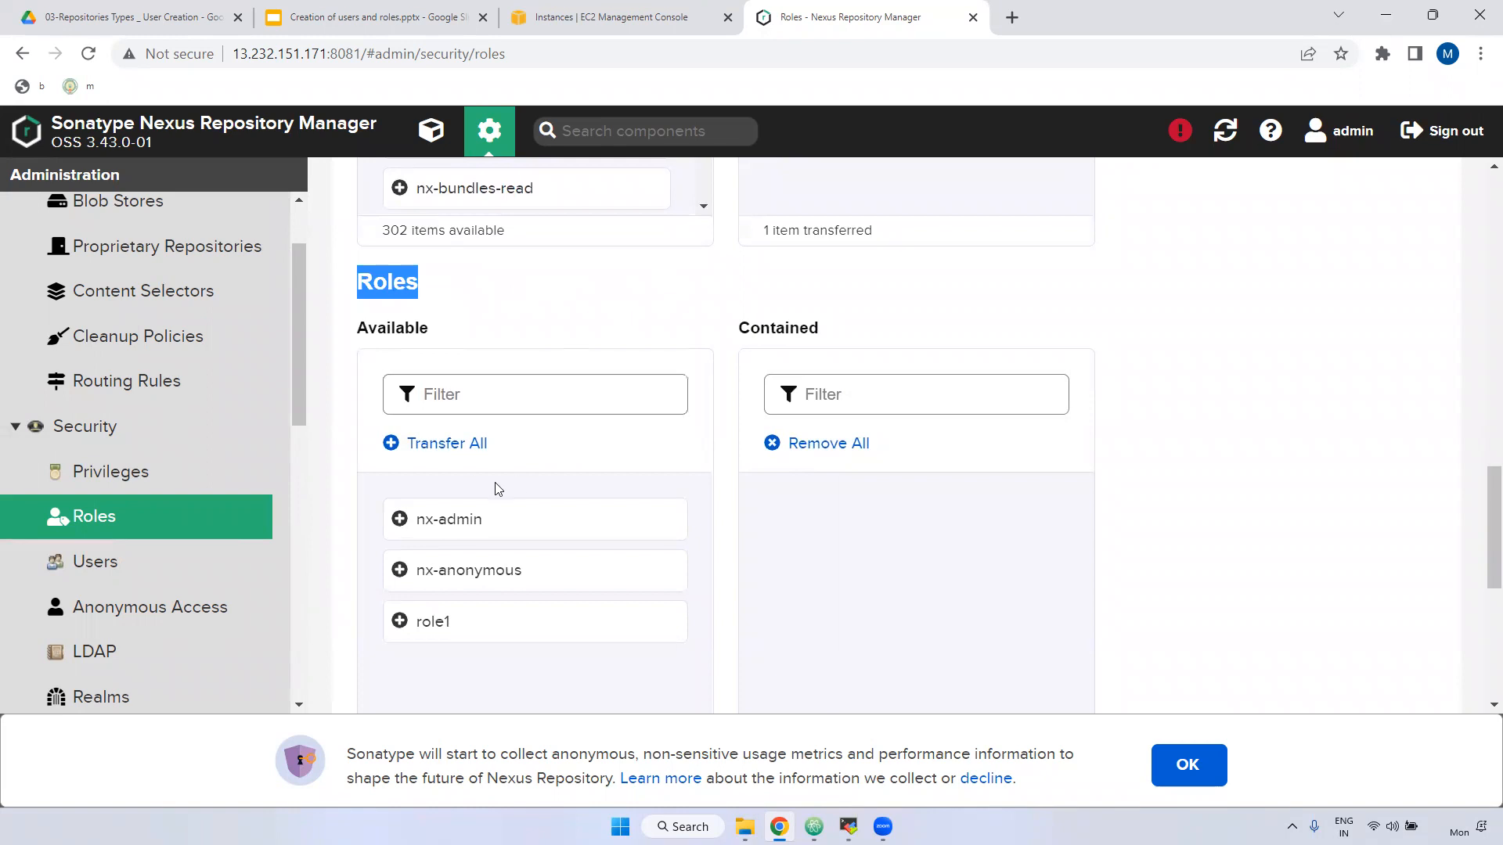
double_click(392, 286)
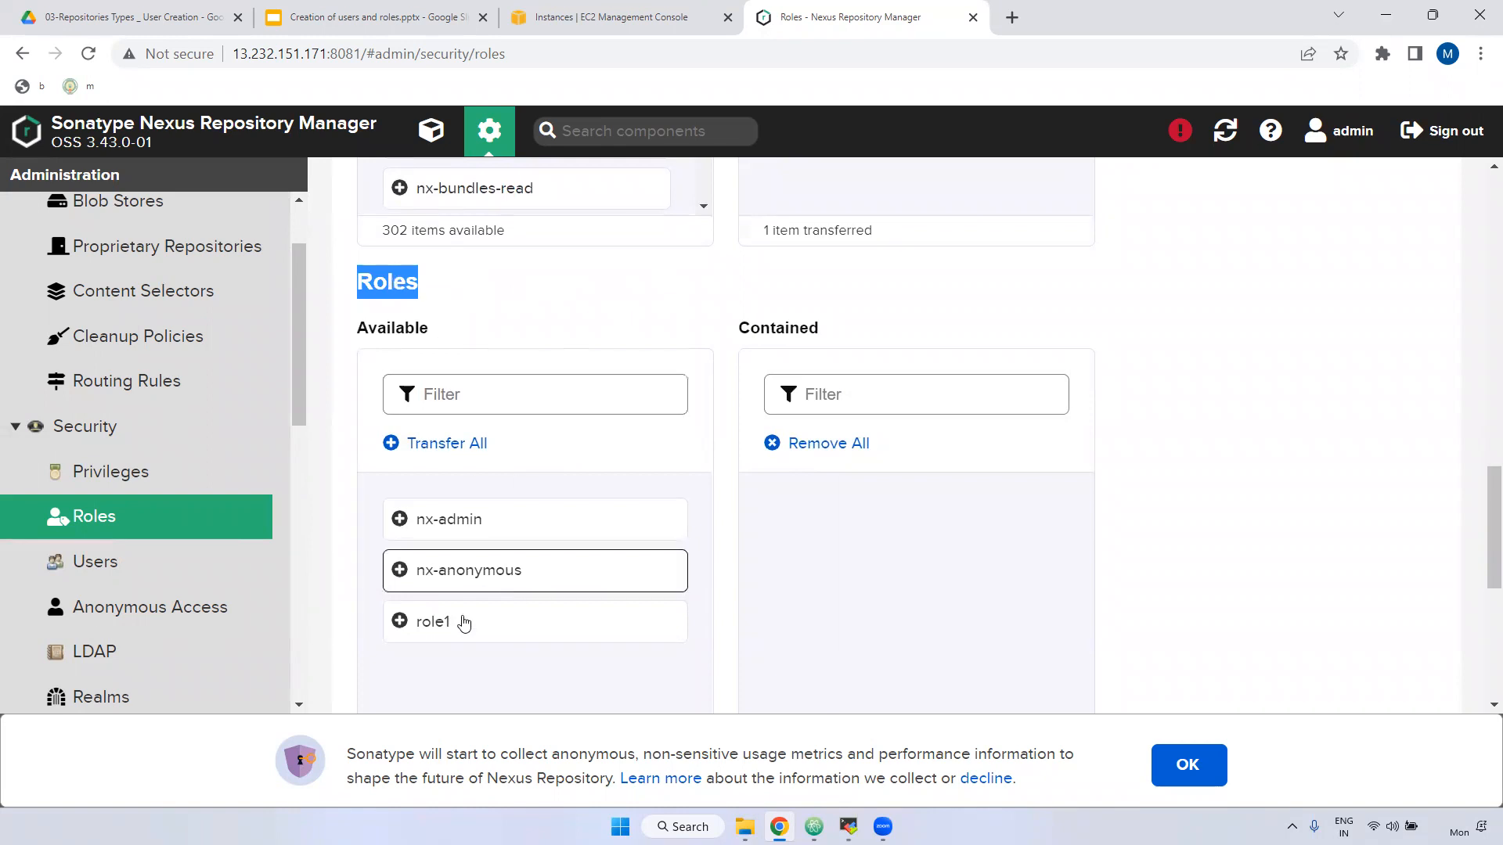
click(448, 523)
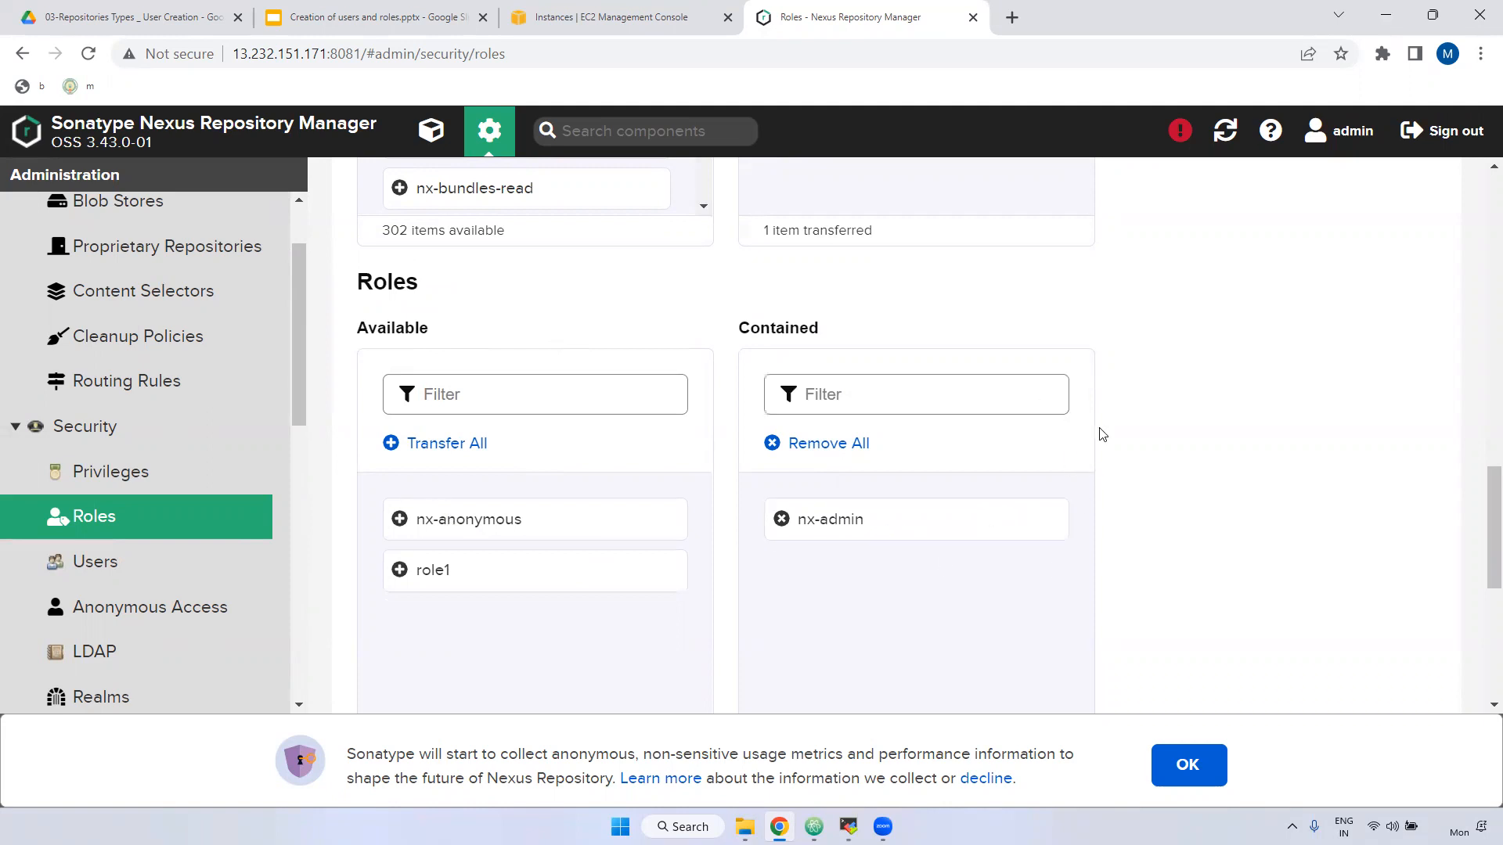
scroll(1115, 478, down, 8)
click(1399, 621)
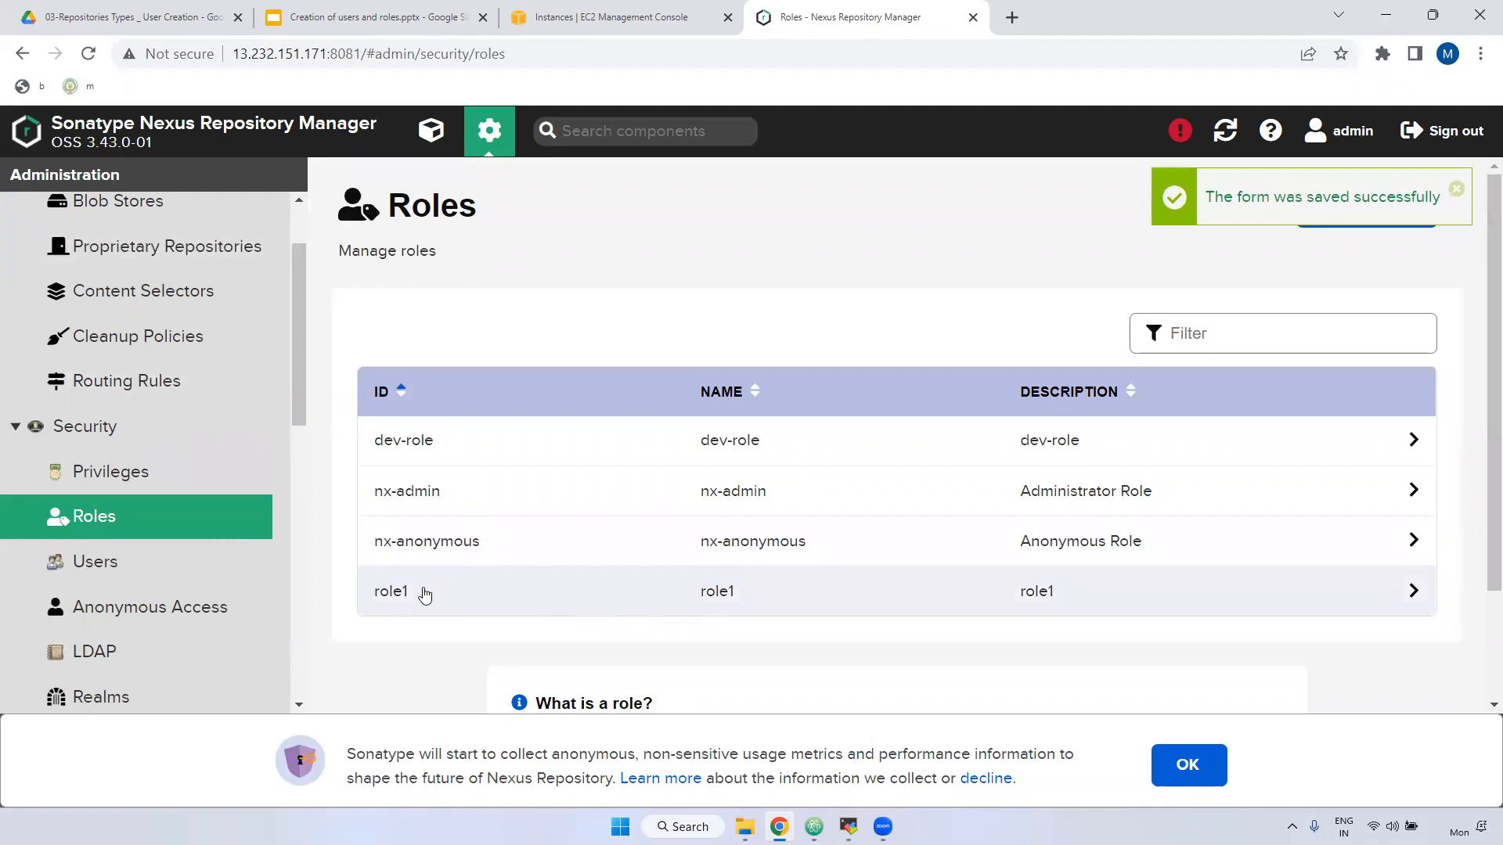
Review the saved dev-role's settings, then go to the Users page.
click(413, 445)
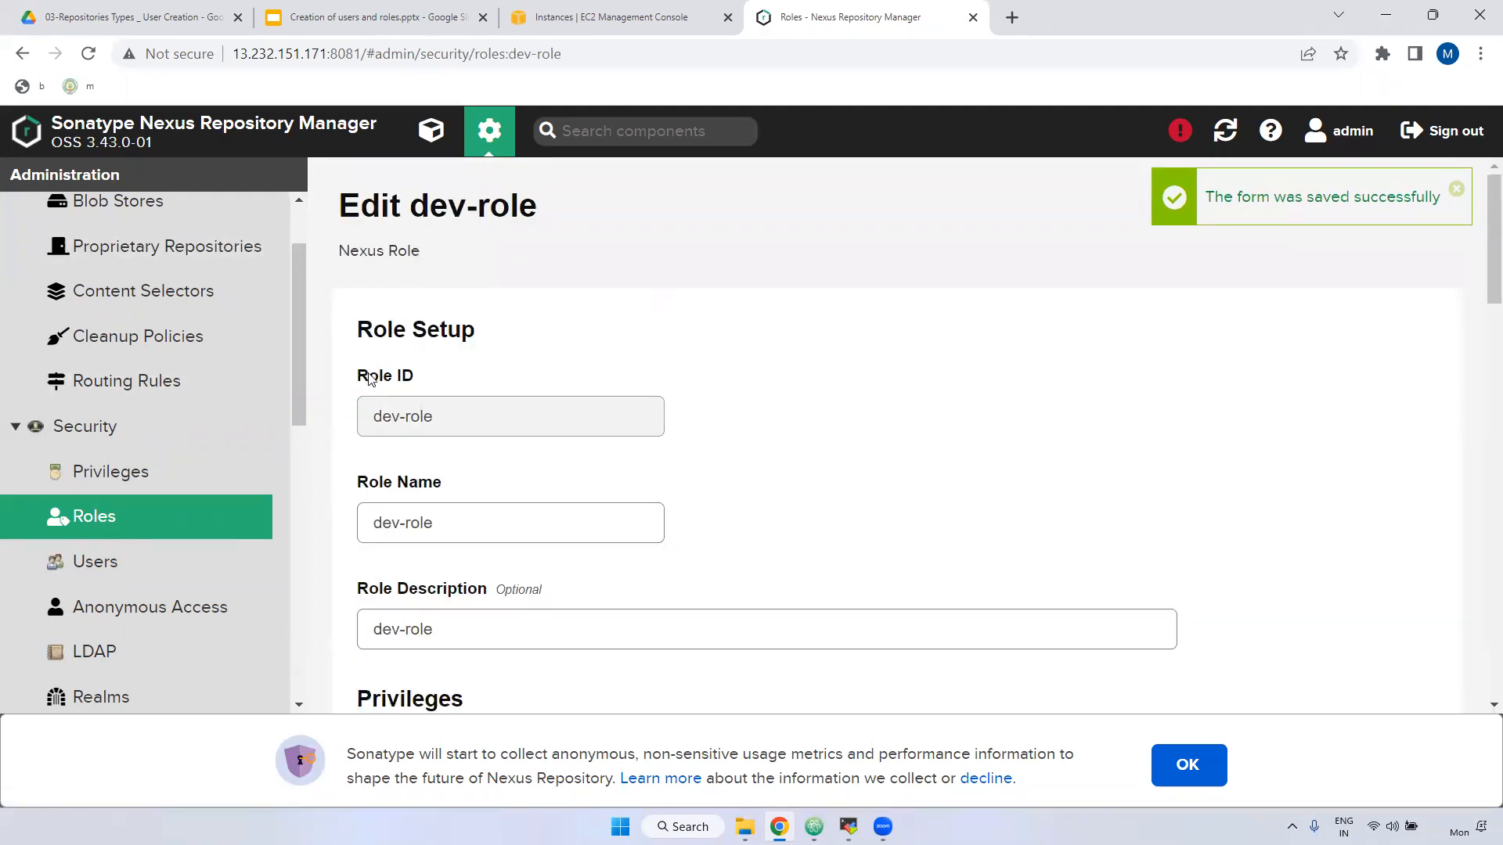
drag(369, 379, 418, 379)
double_click(422, 429)
scroll(526, 524, down, 1)
scroll(525, 524, down, 5)
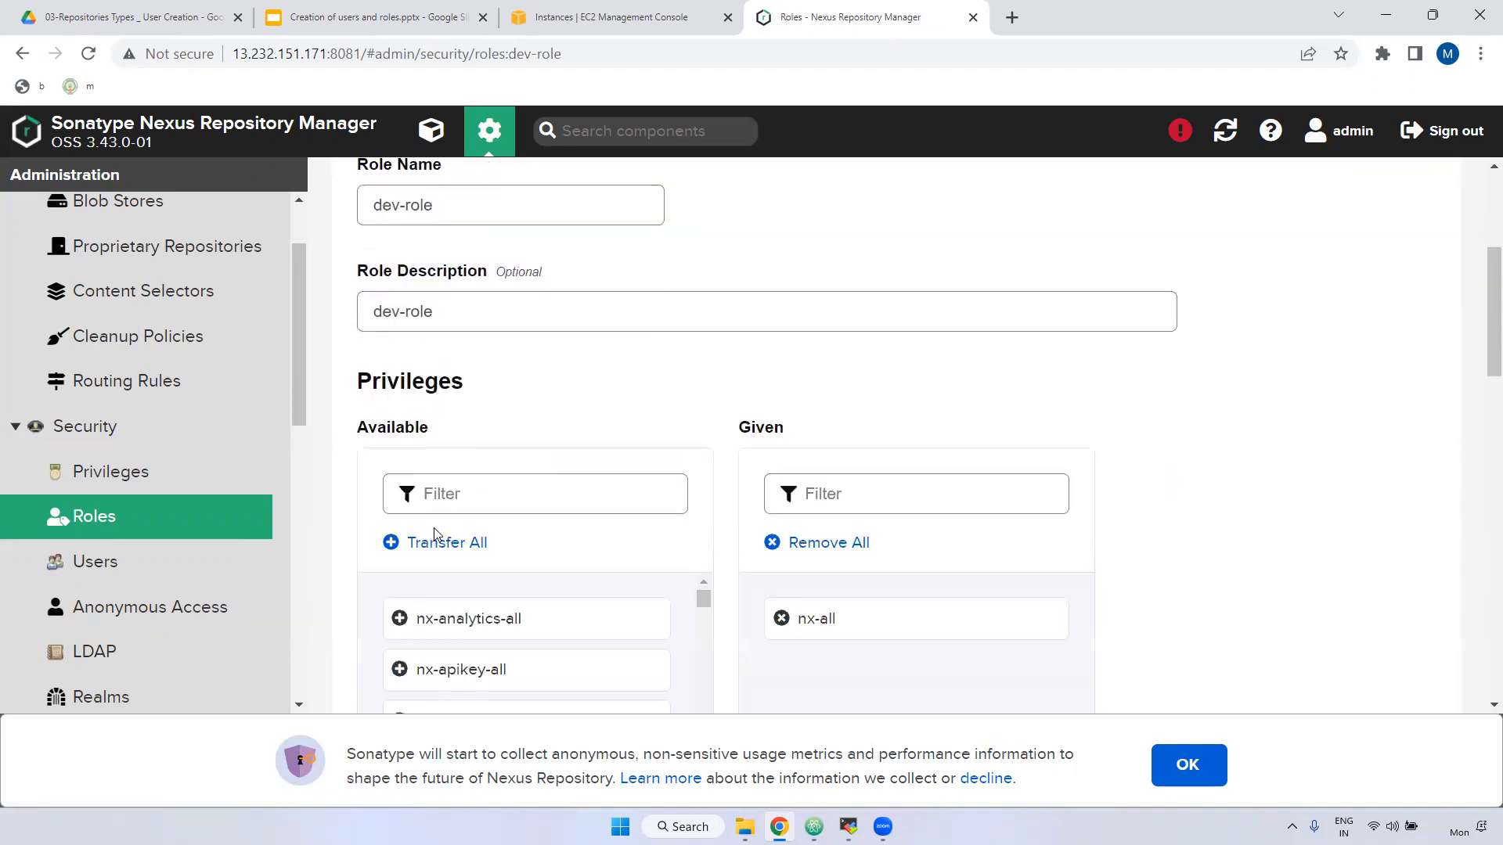
scroll(470, 548, down, 4)
scroll(614, 478, up, 4)
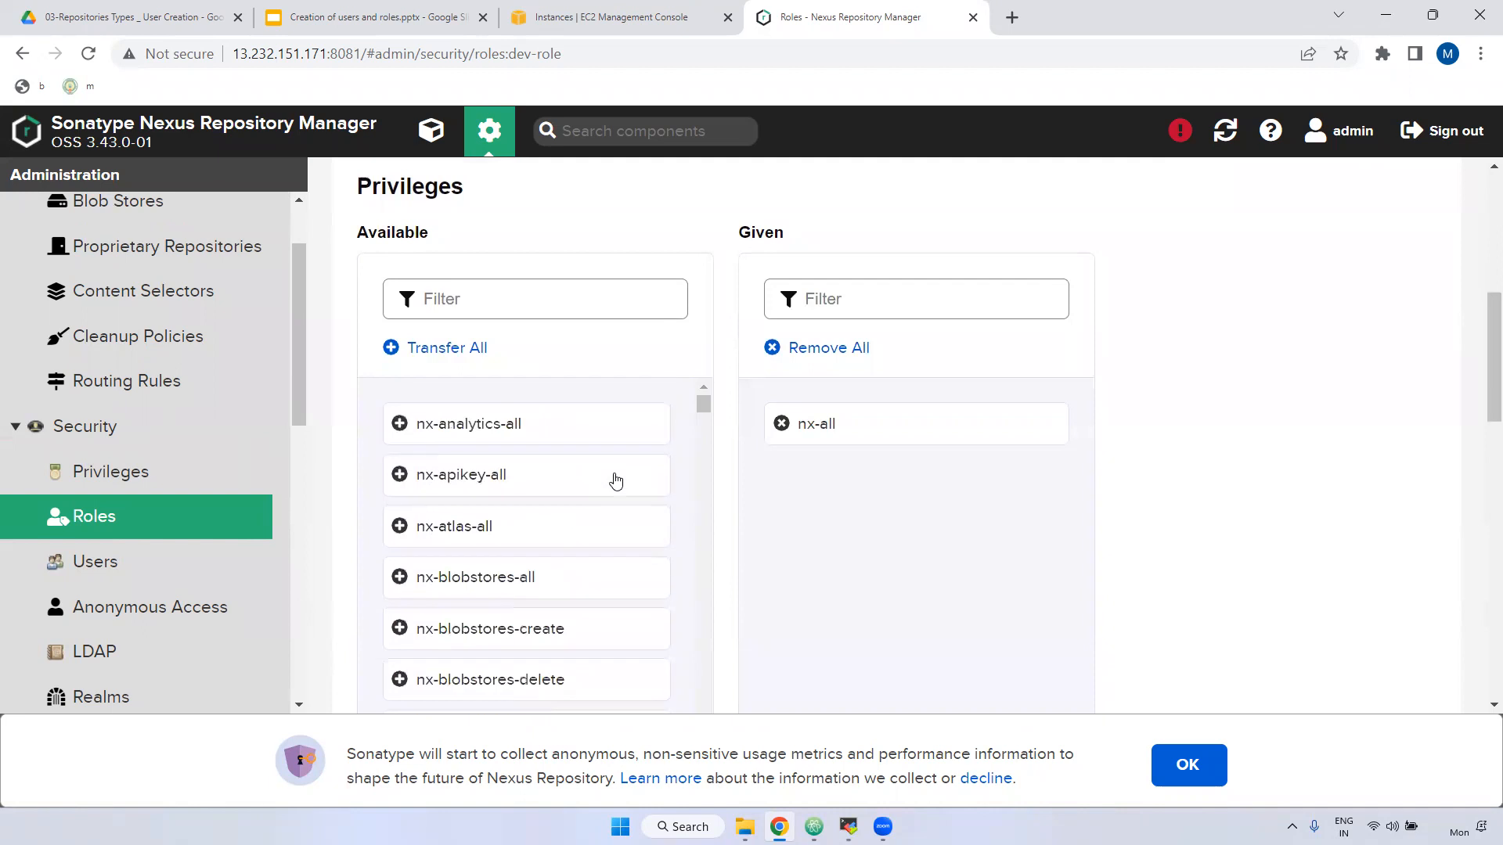
scroll(939, 603, down, 8)
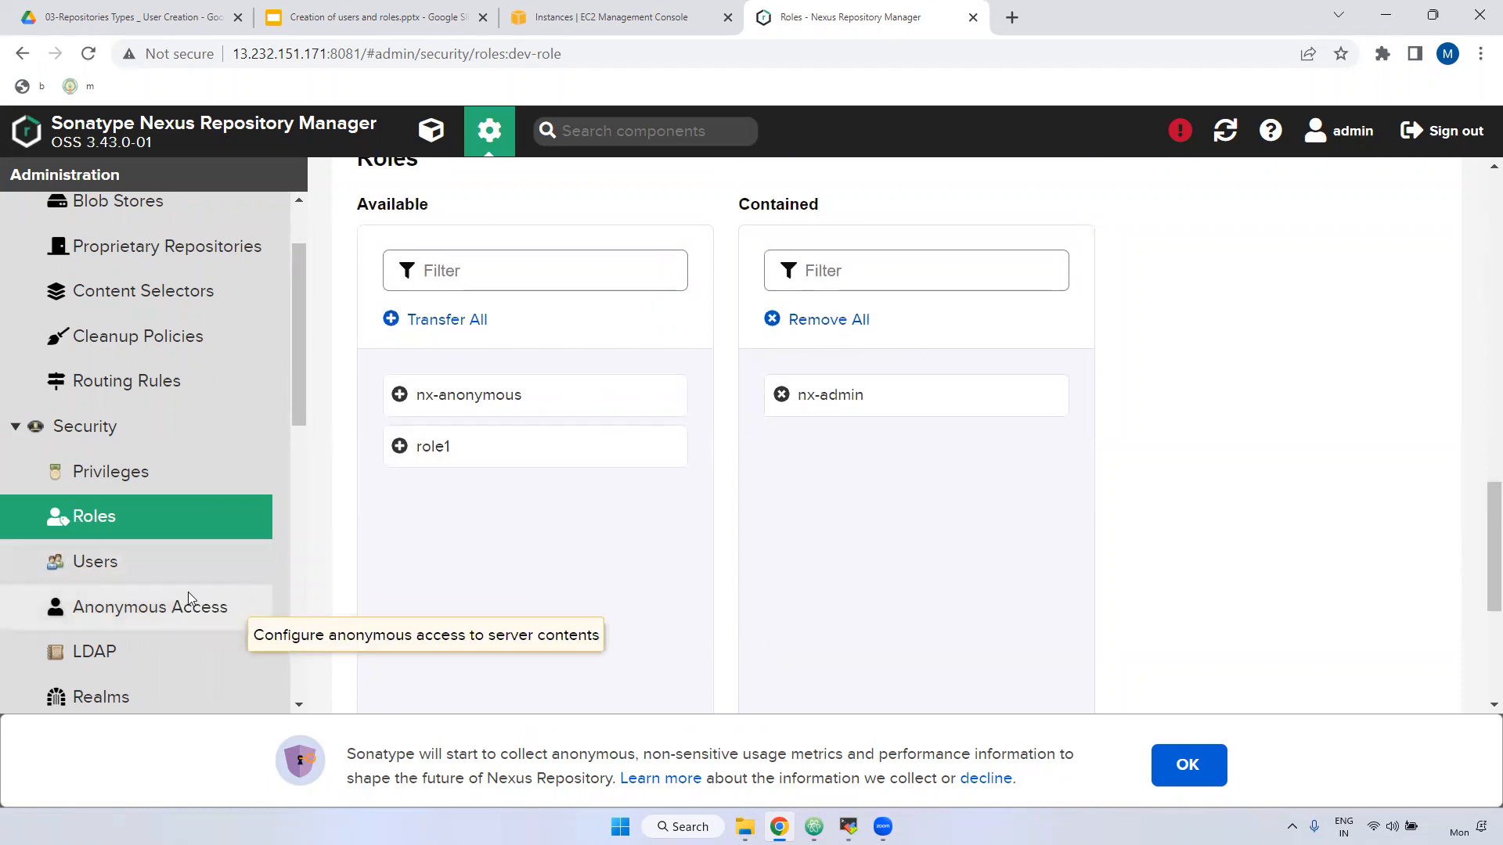
click(74, 562)
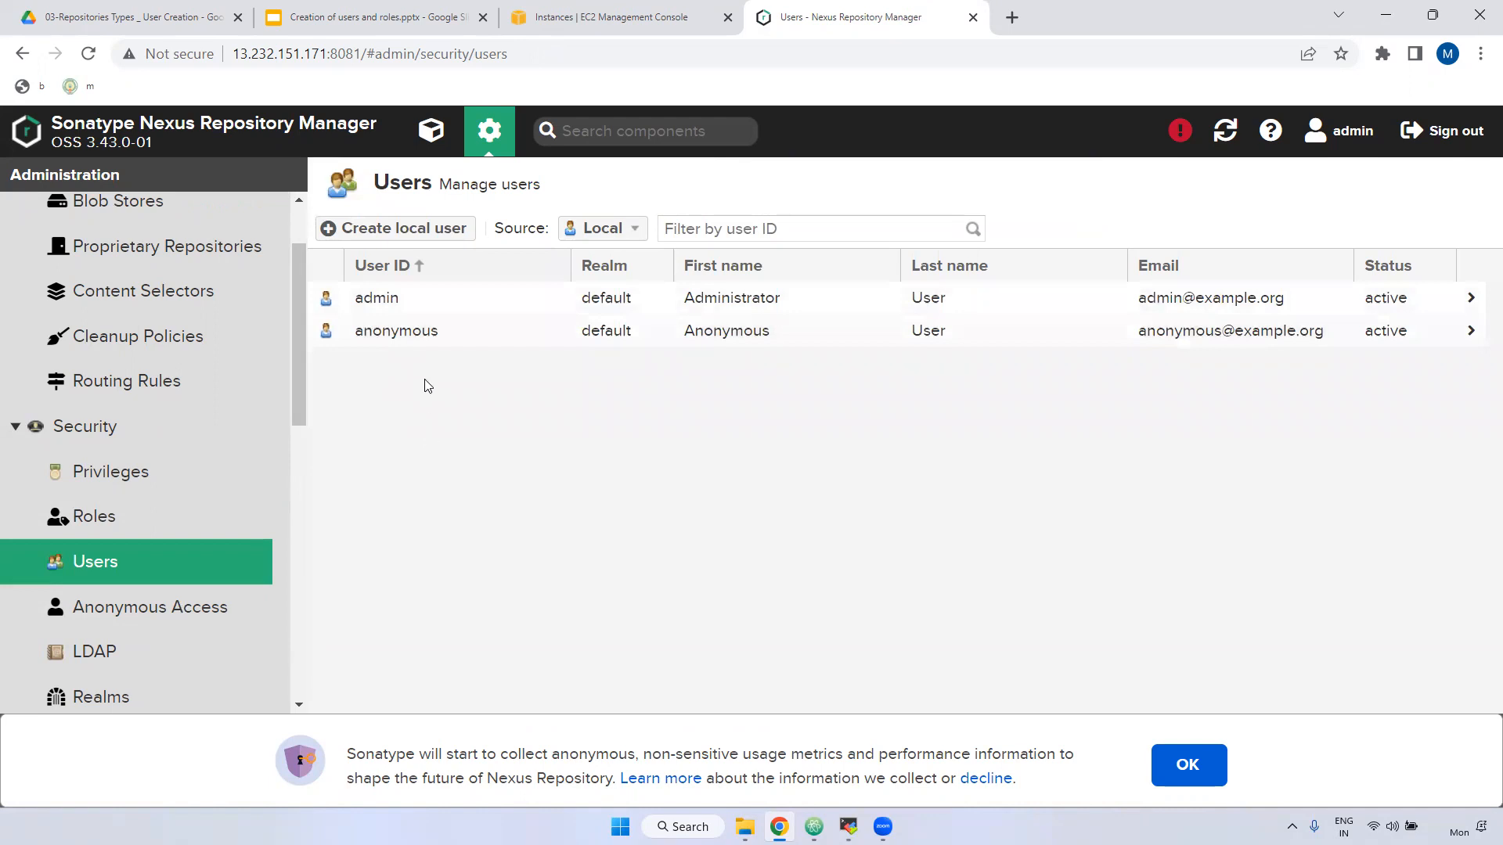
Start a new local user and enter its user ID and first name.
click(439, 232)
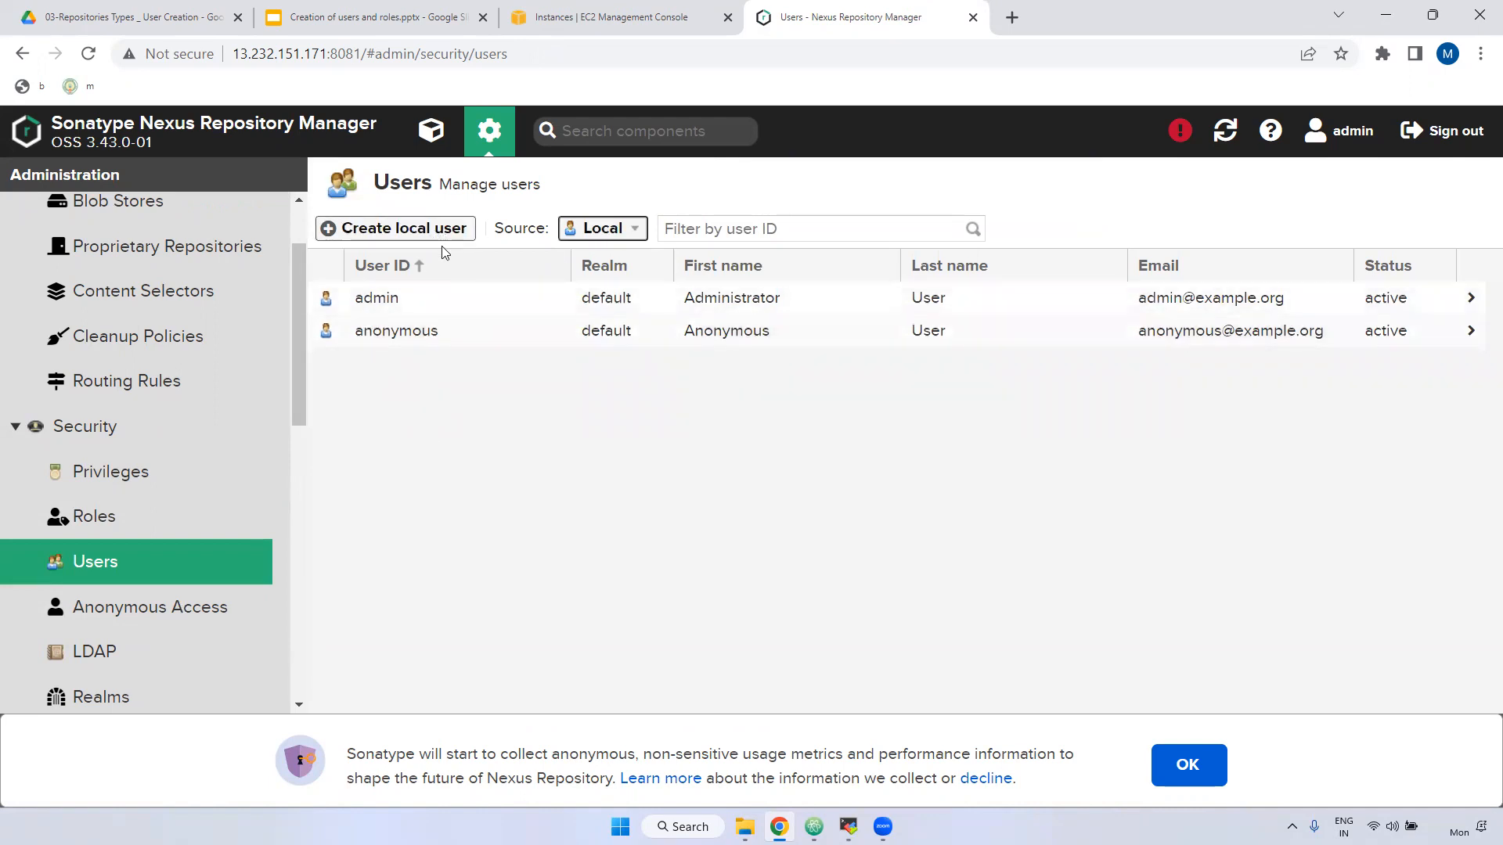
text(murali)
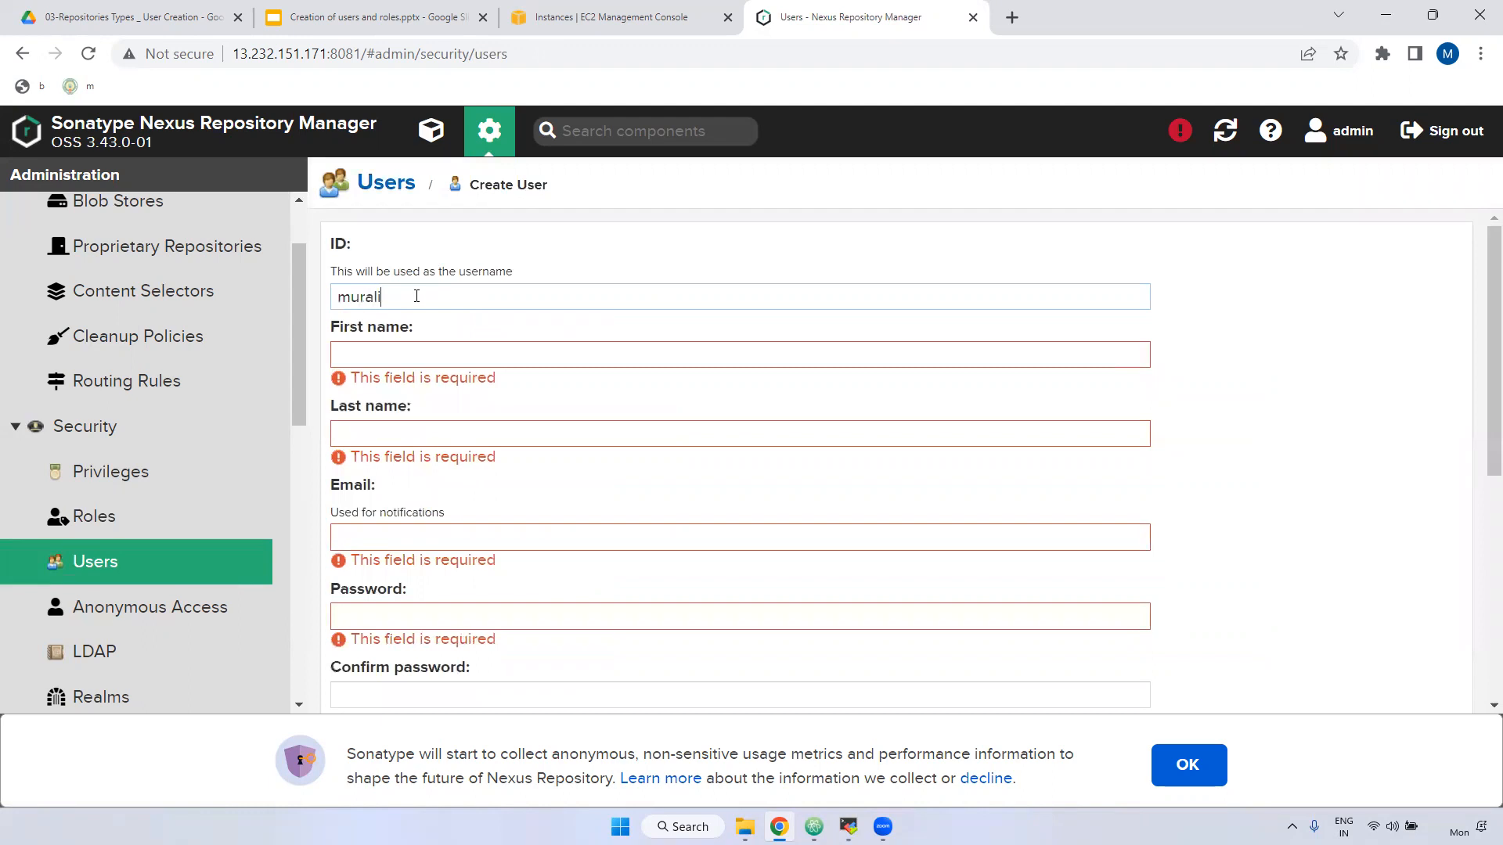
key(ctrl+a)
click(402, 354)
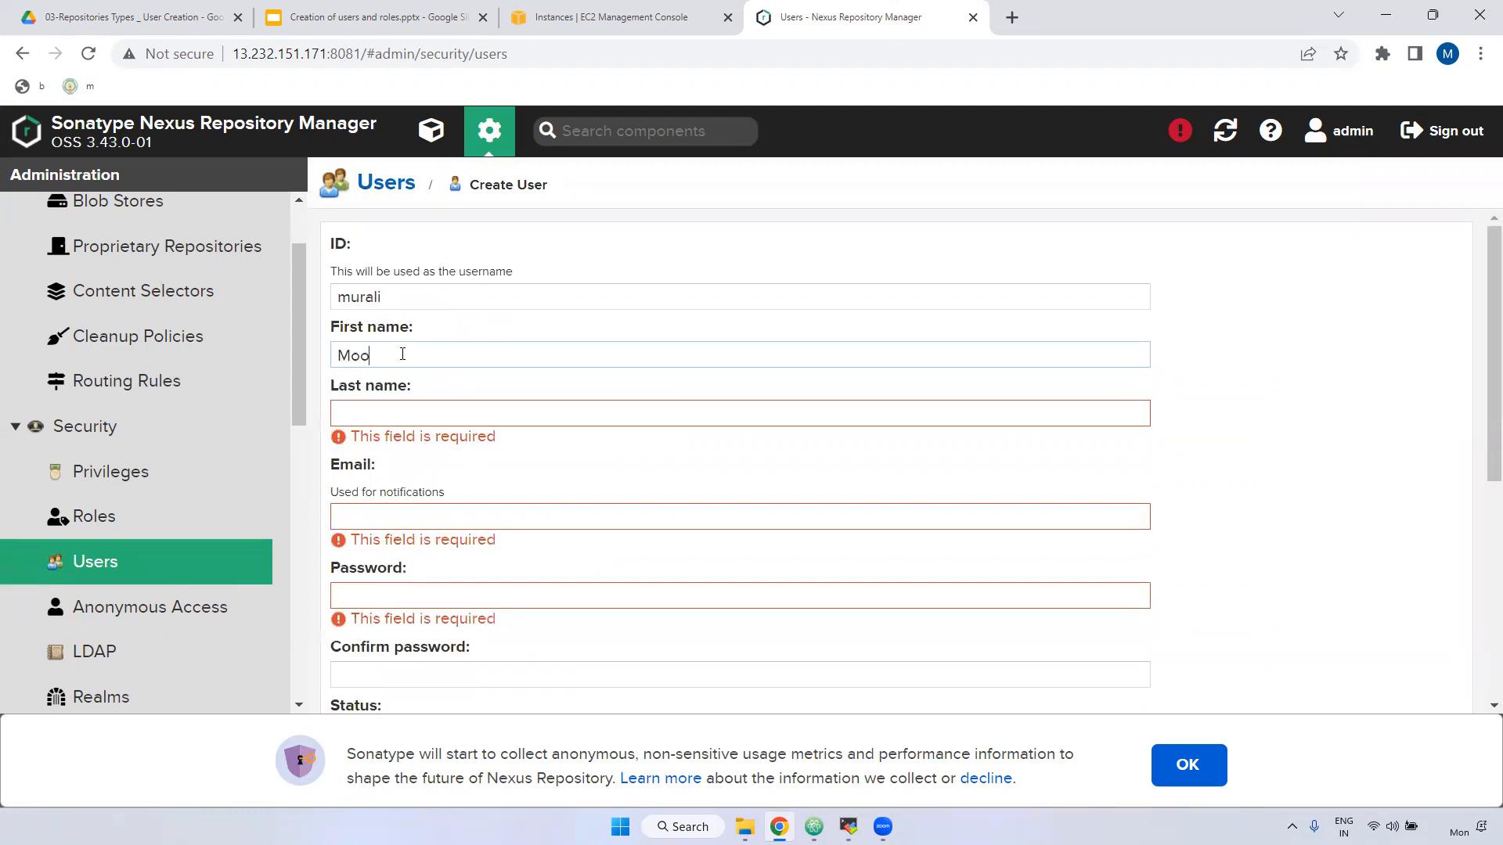
Fill in the user's last name, e-mail address and password.
click(401, 407)
text(Redd)
click(380, 501)
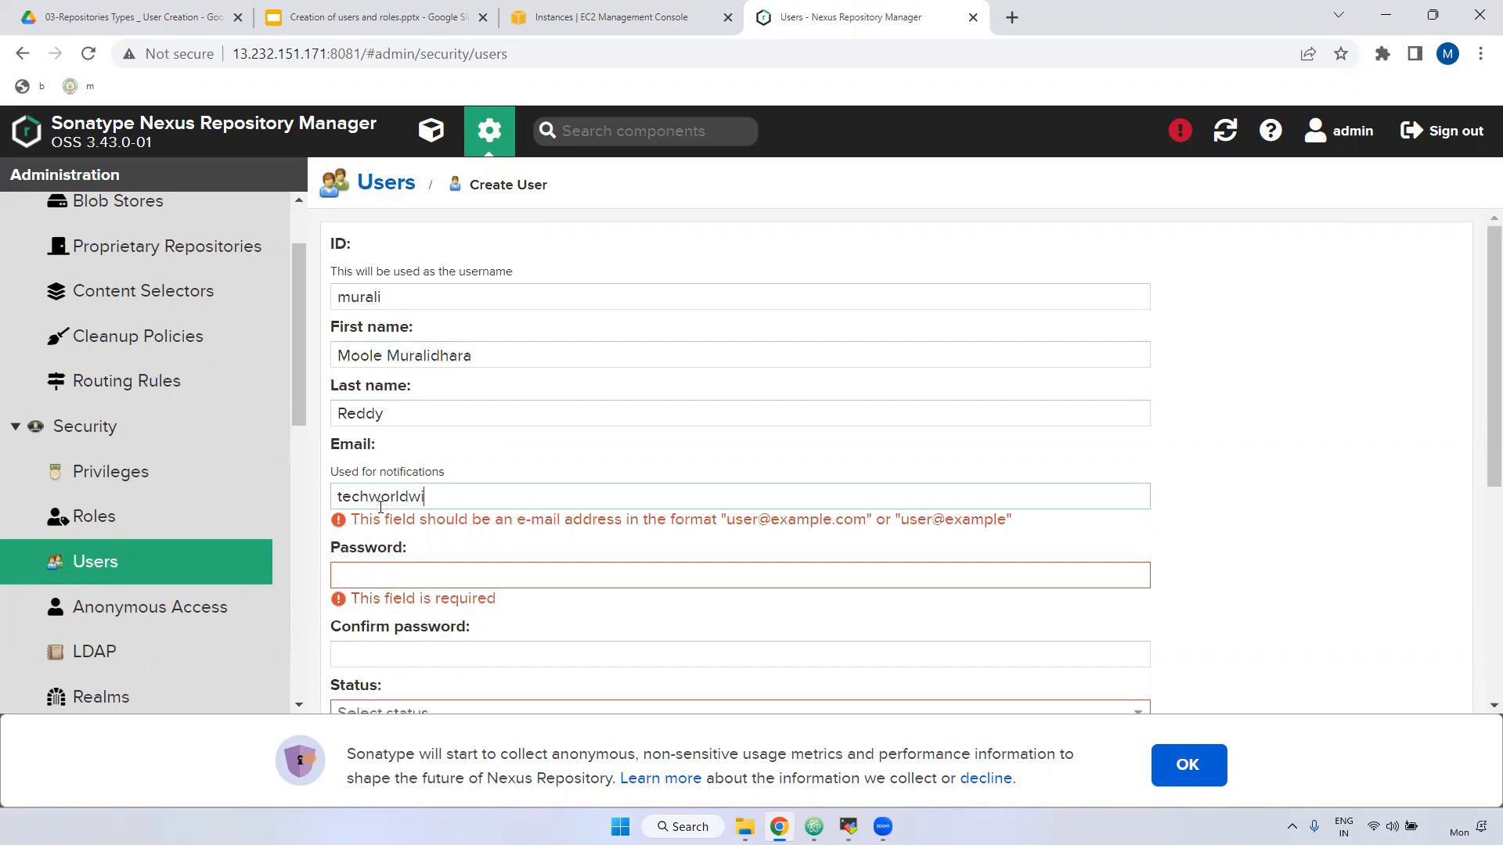
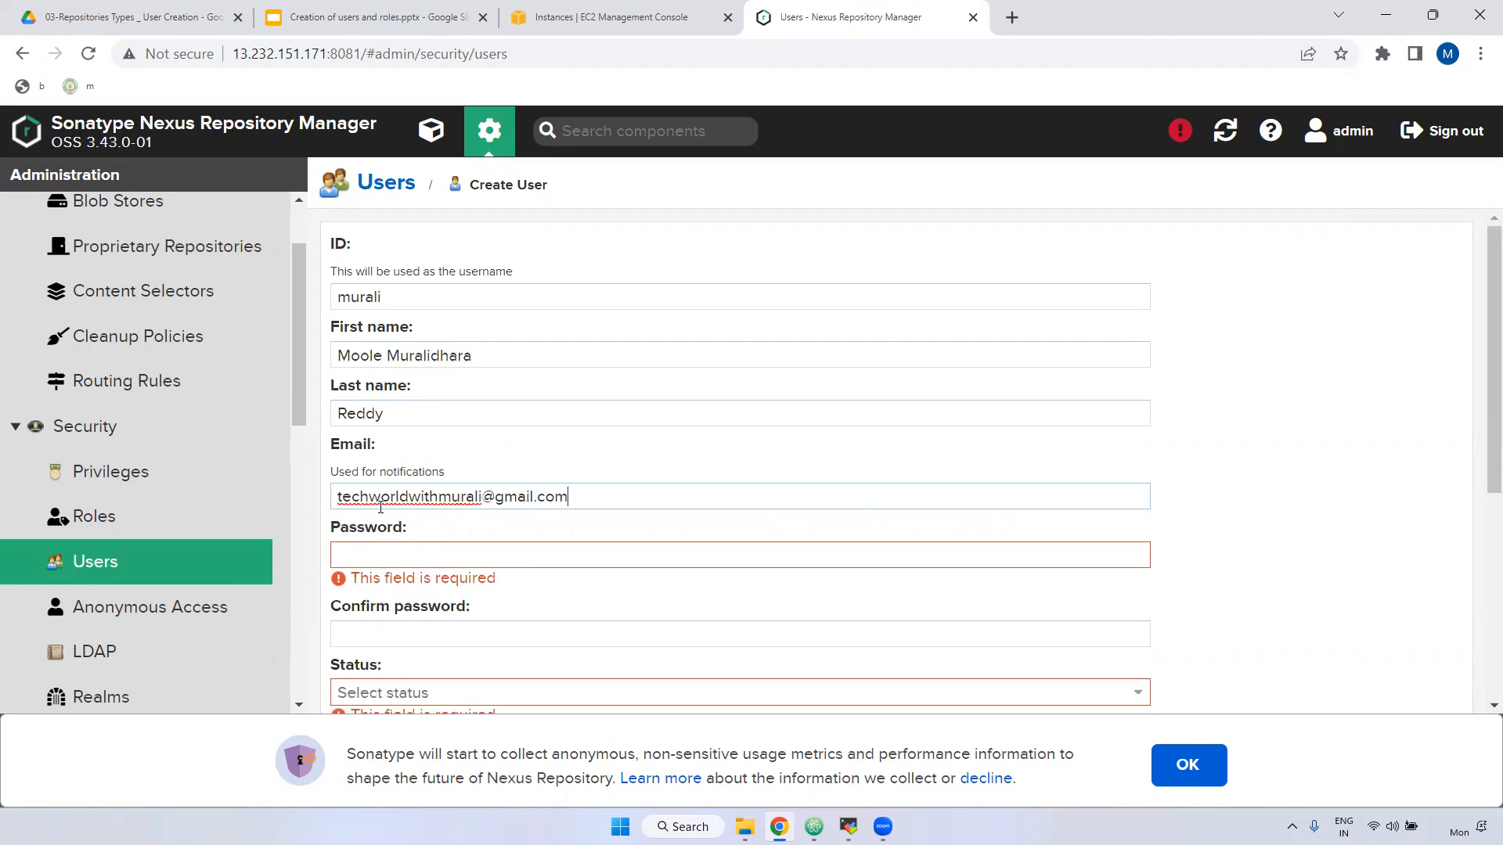
click(395, 557)
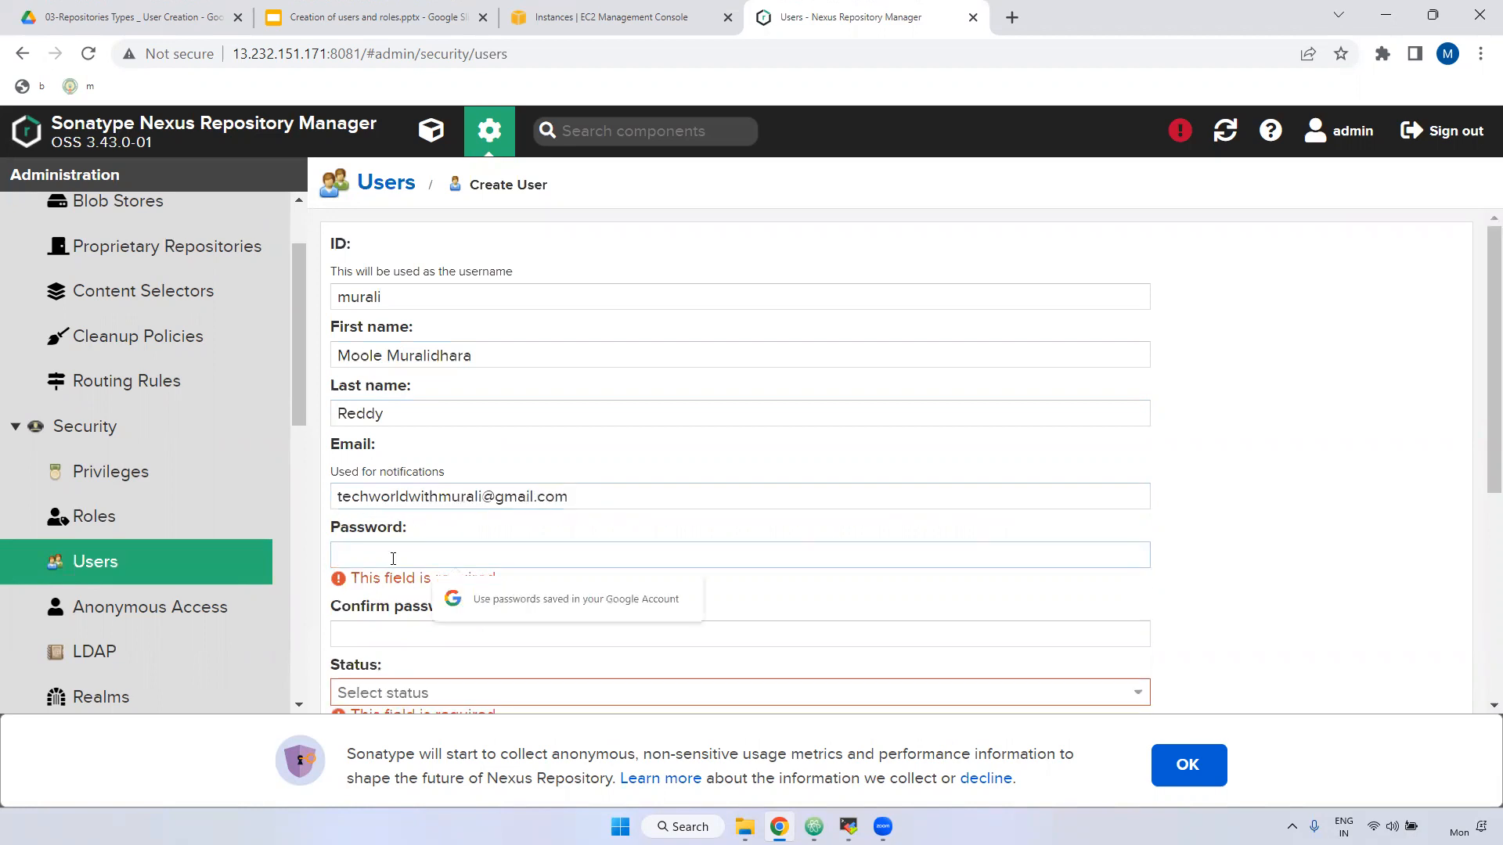
text(a)
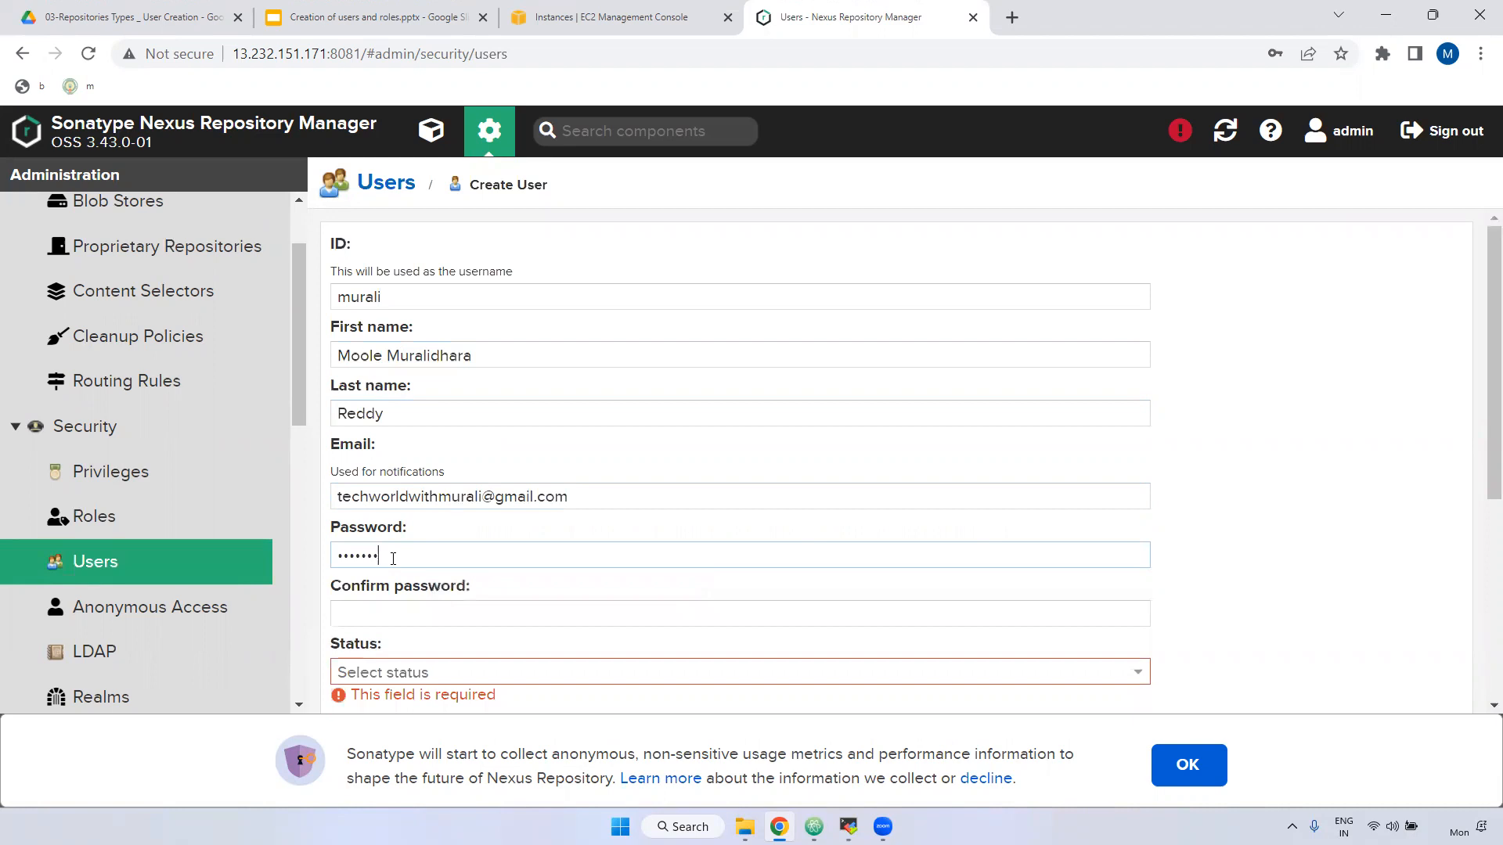
scroll(387, 558, down, 3)
Confirm the password and set the account status to Active.
click(364, 418)
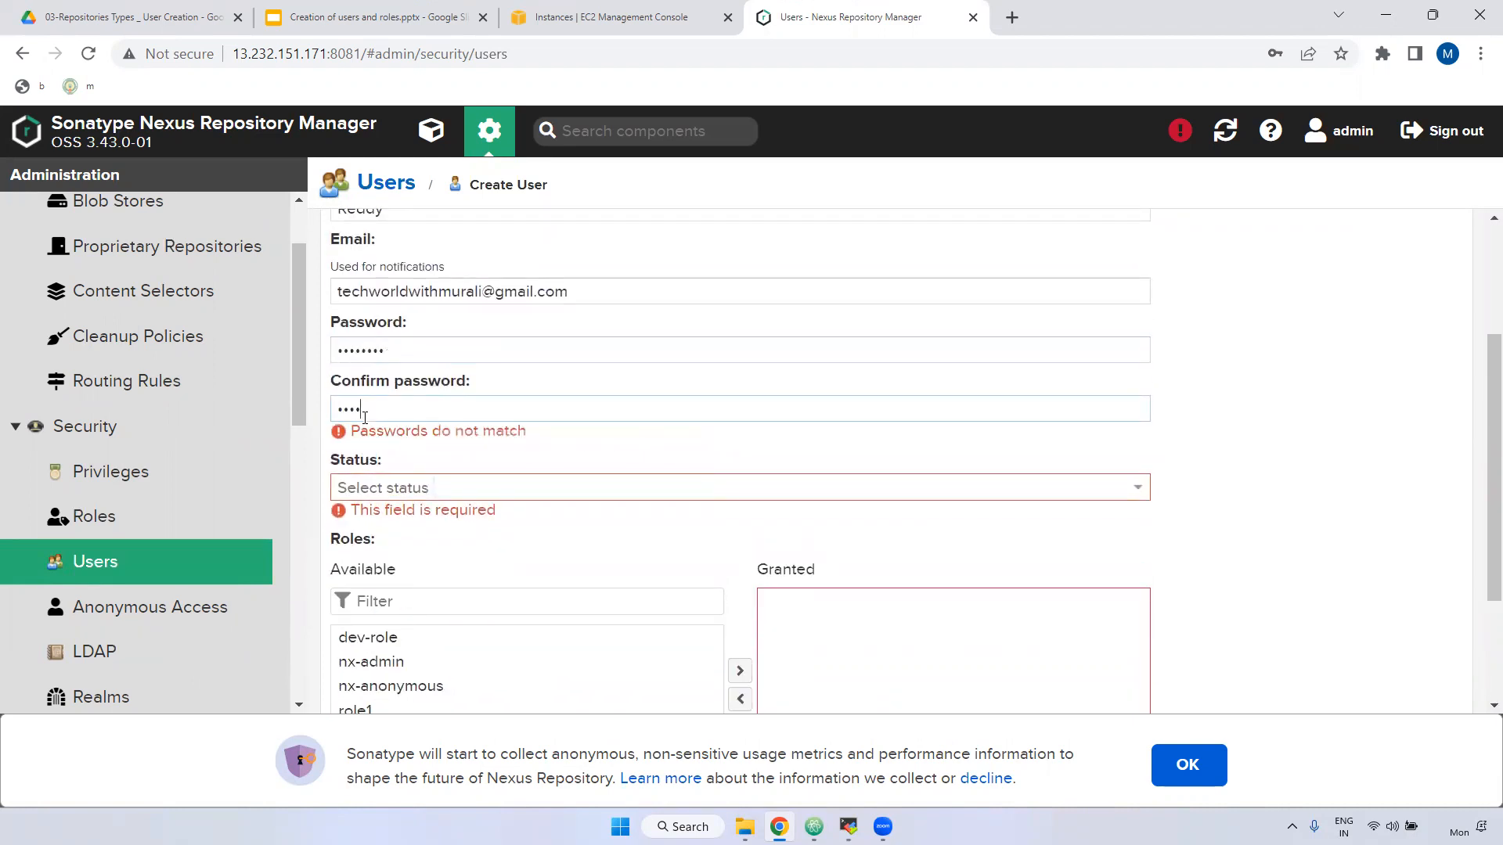
text(a)
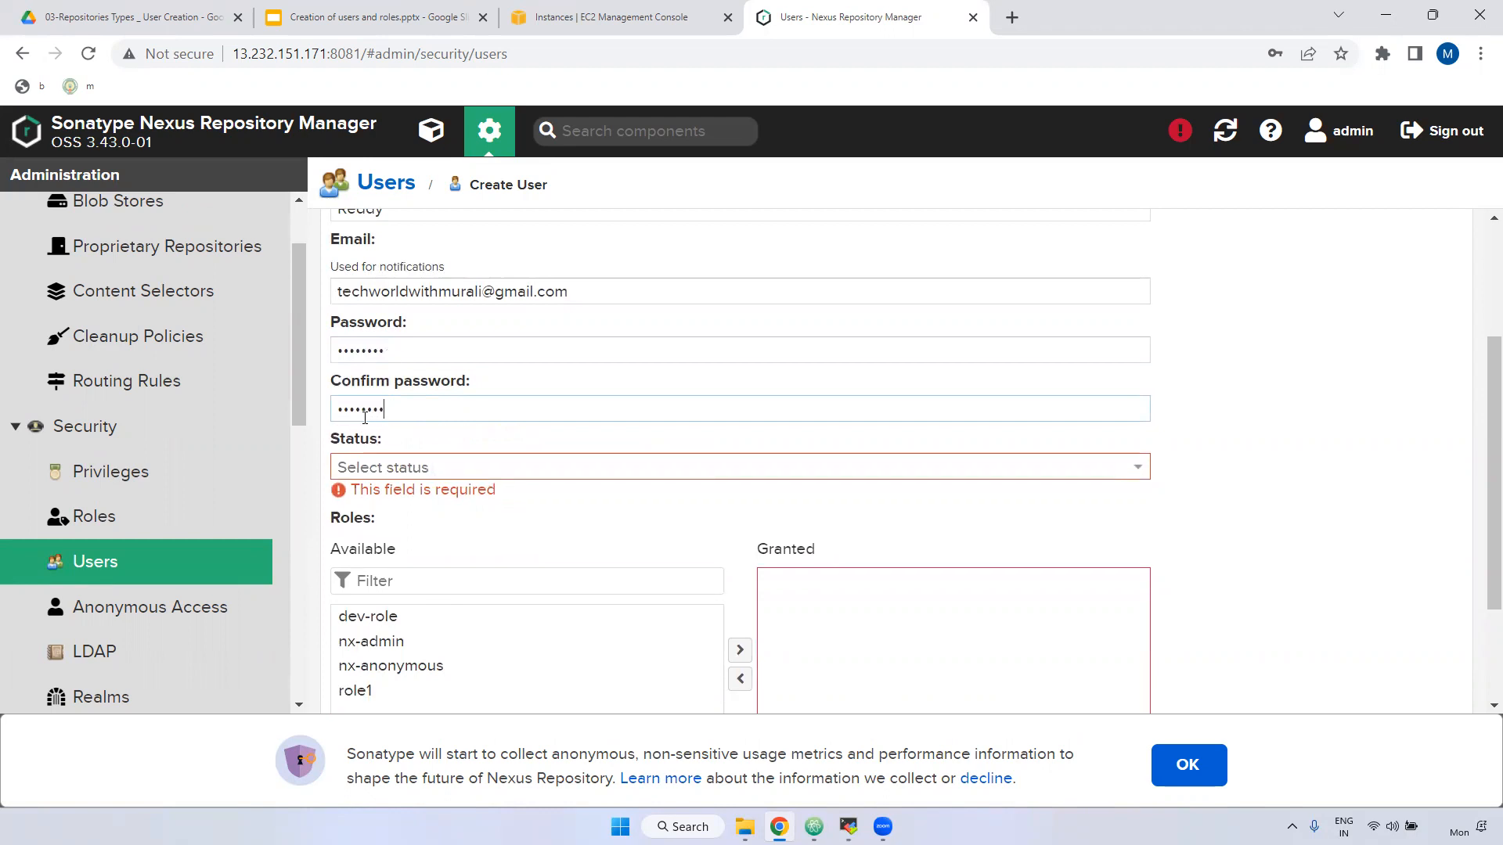
click(366, 466)
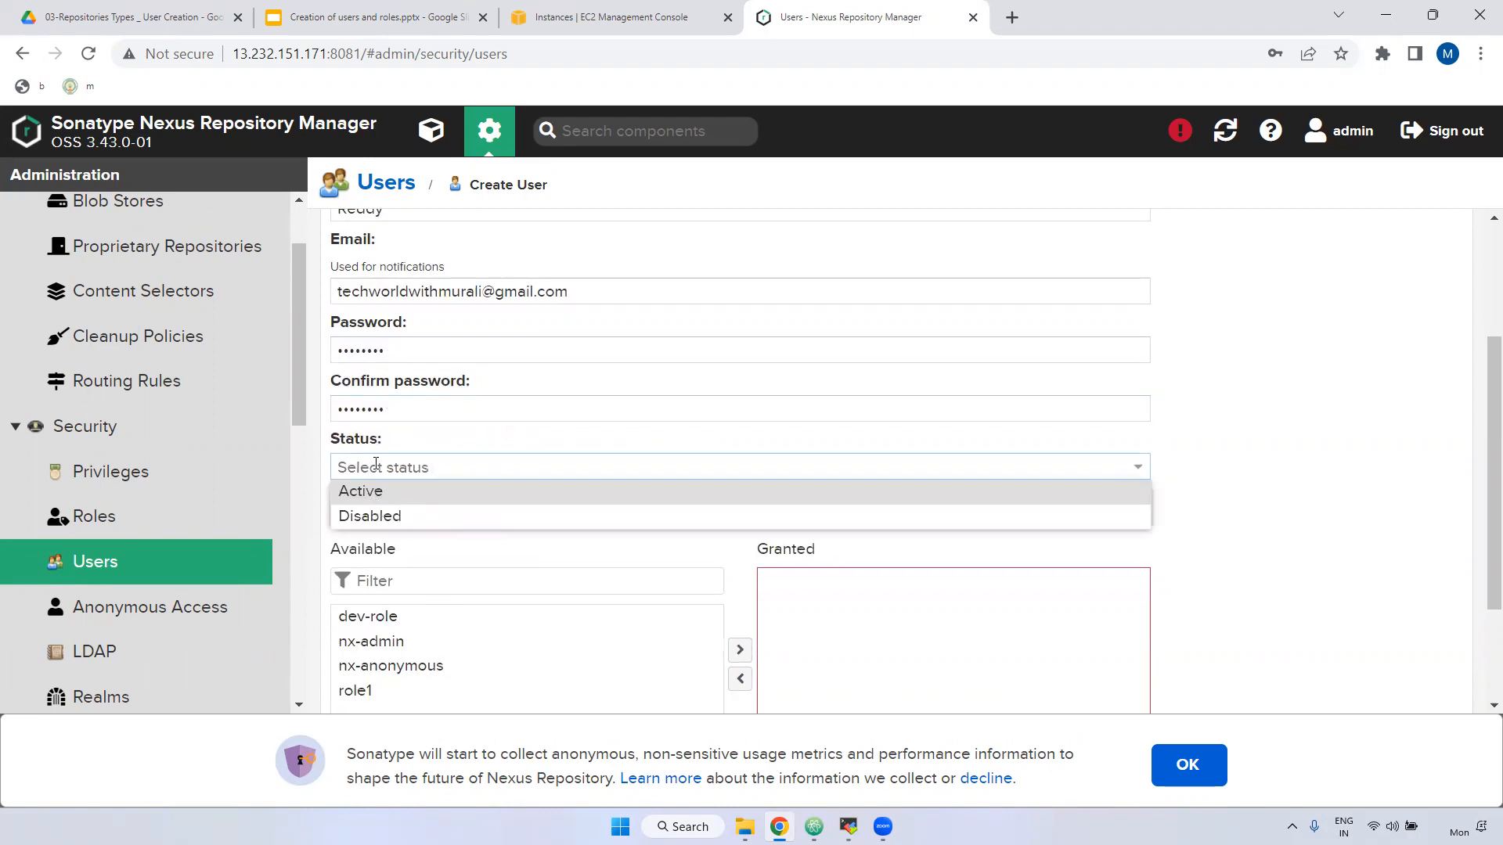
click(425, 491)
Grant dev-role, create the user, and open its details.
scroll(513, 503, down, 2)
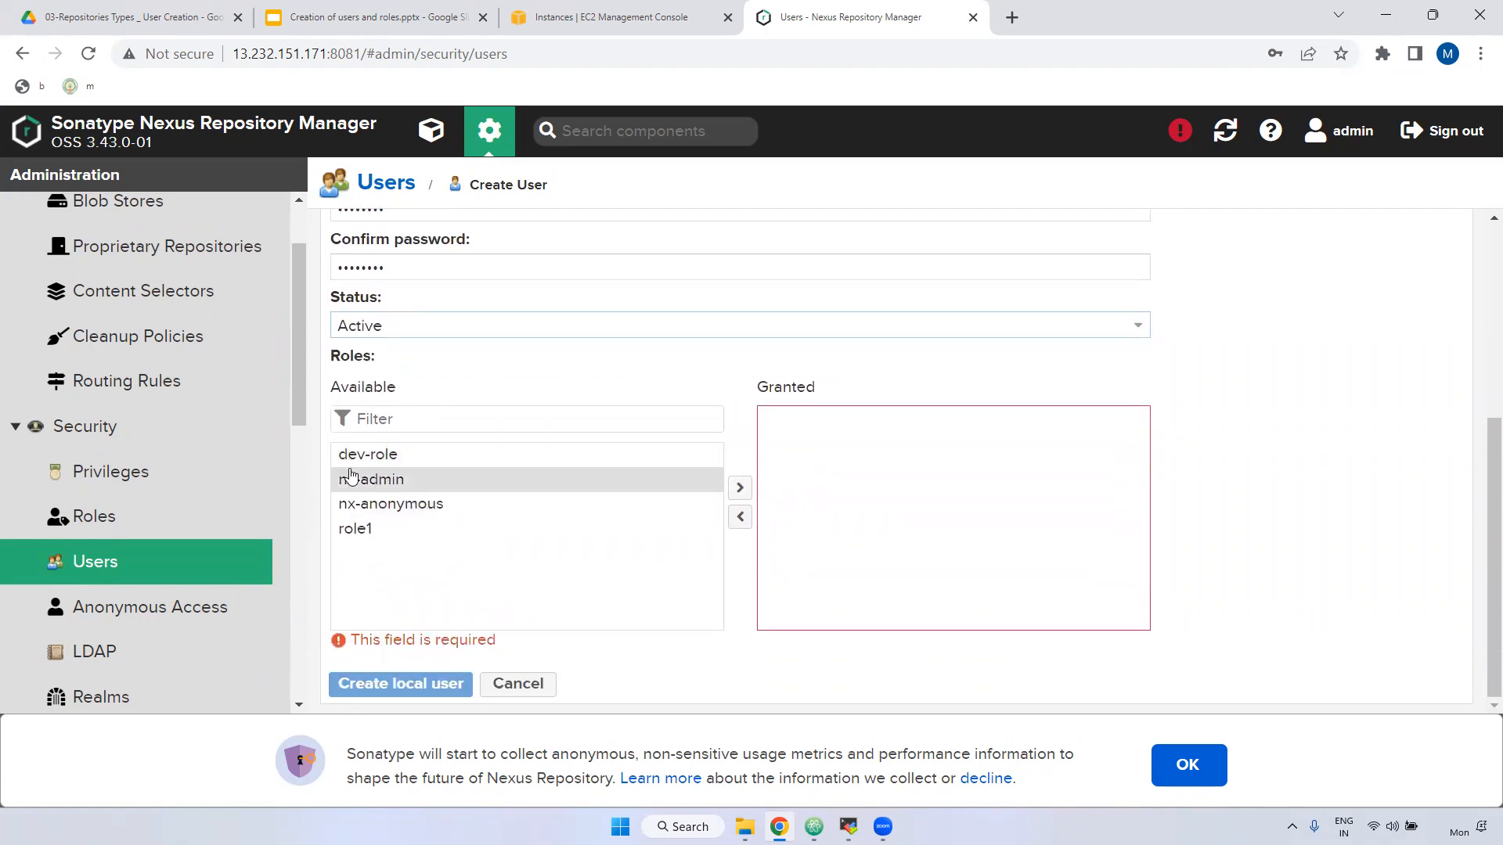
drag(352, 454, 815, 450)
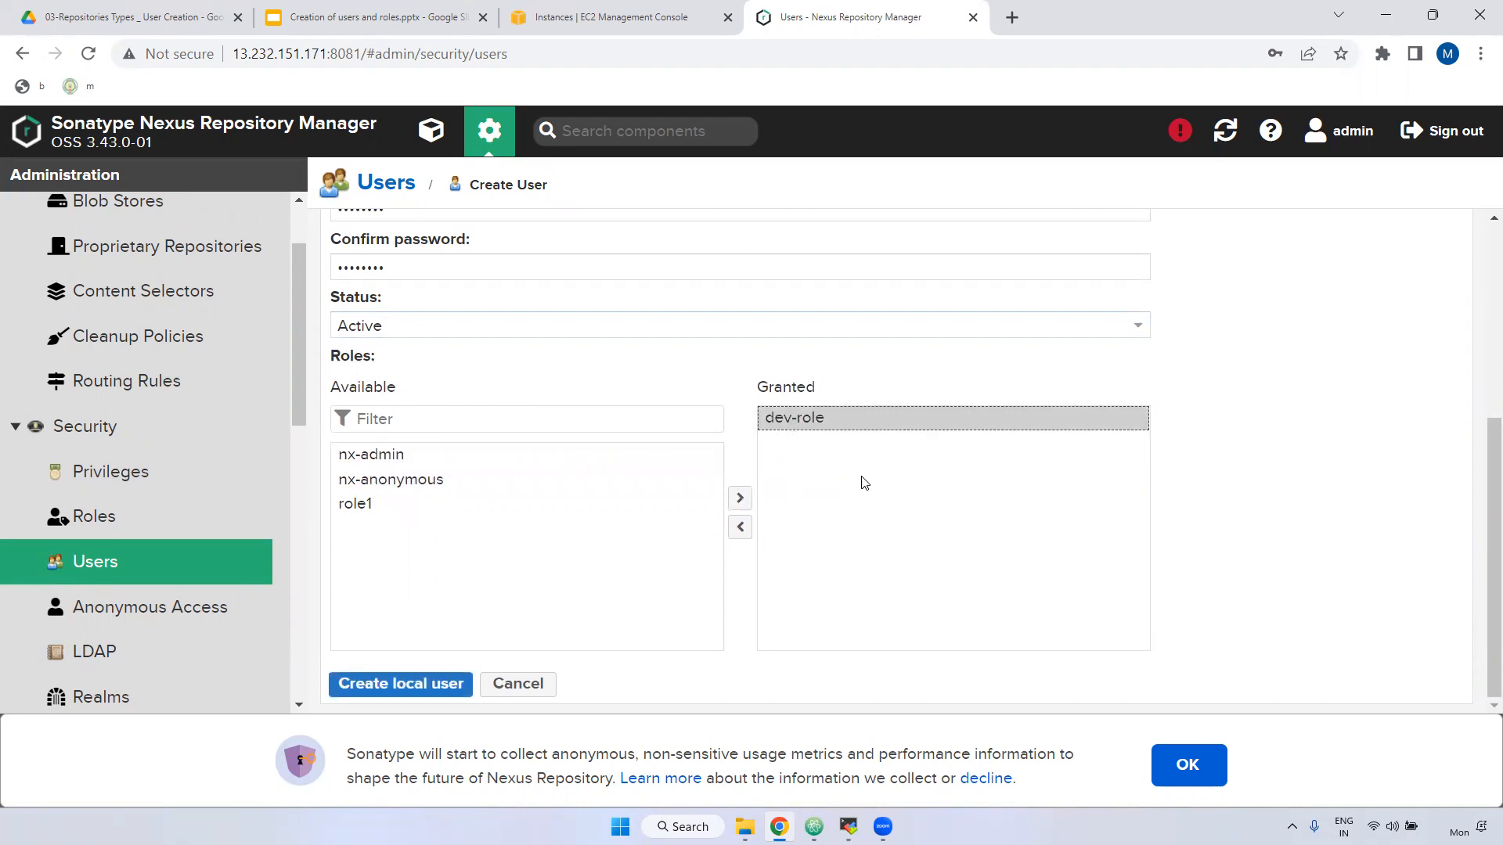
click(402, 683)
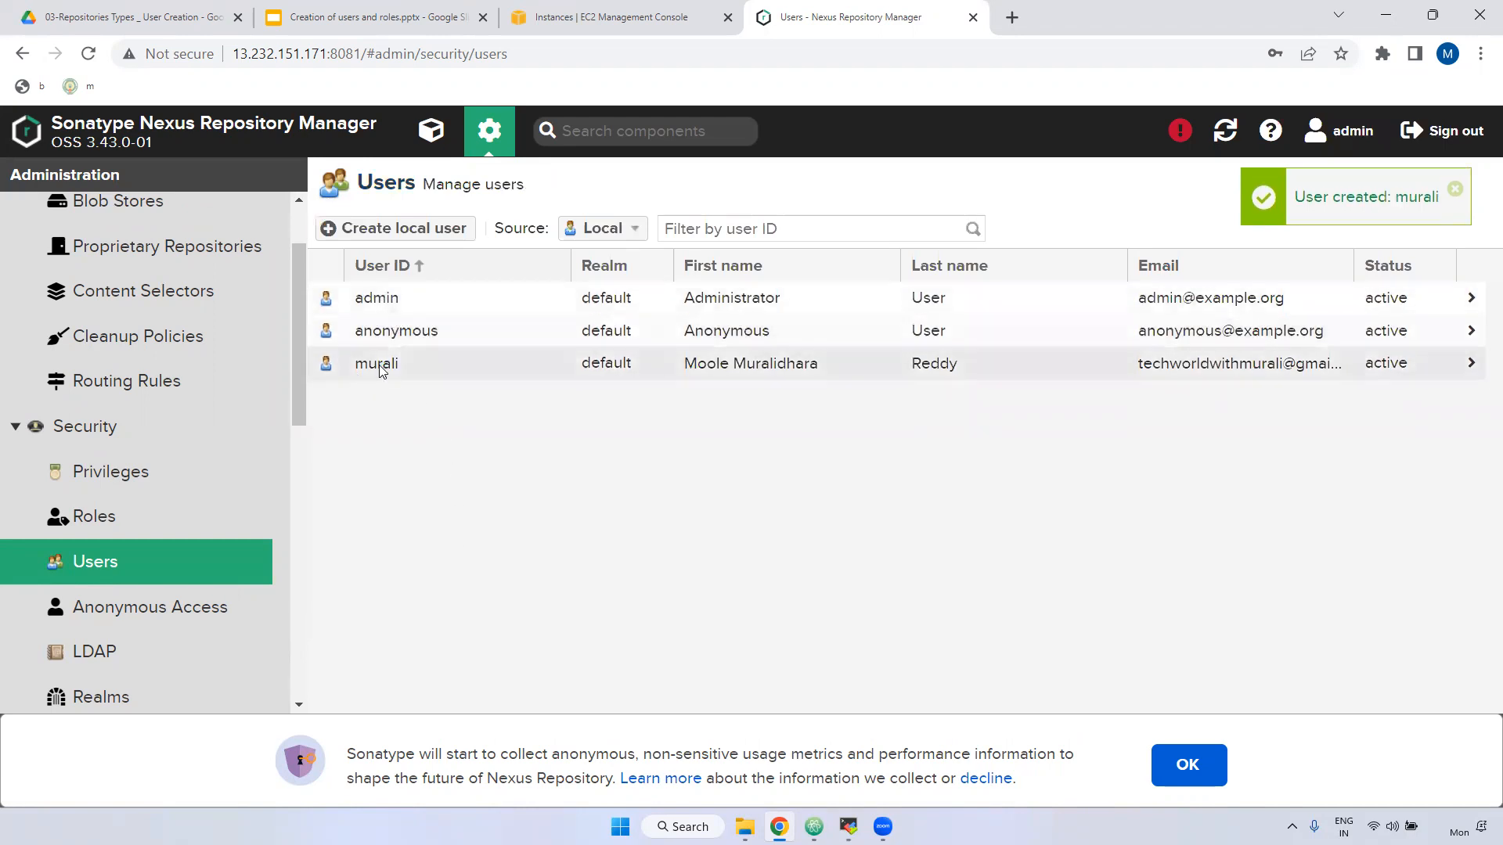
click(382, 366)
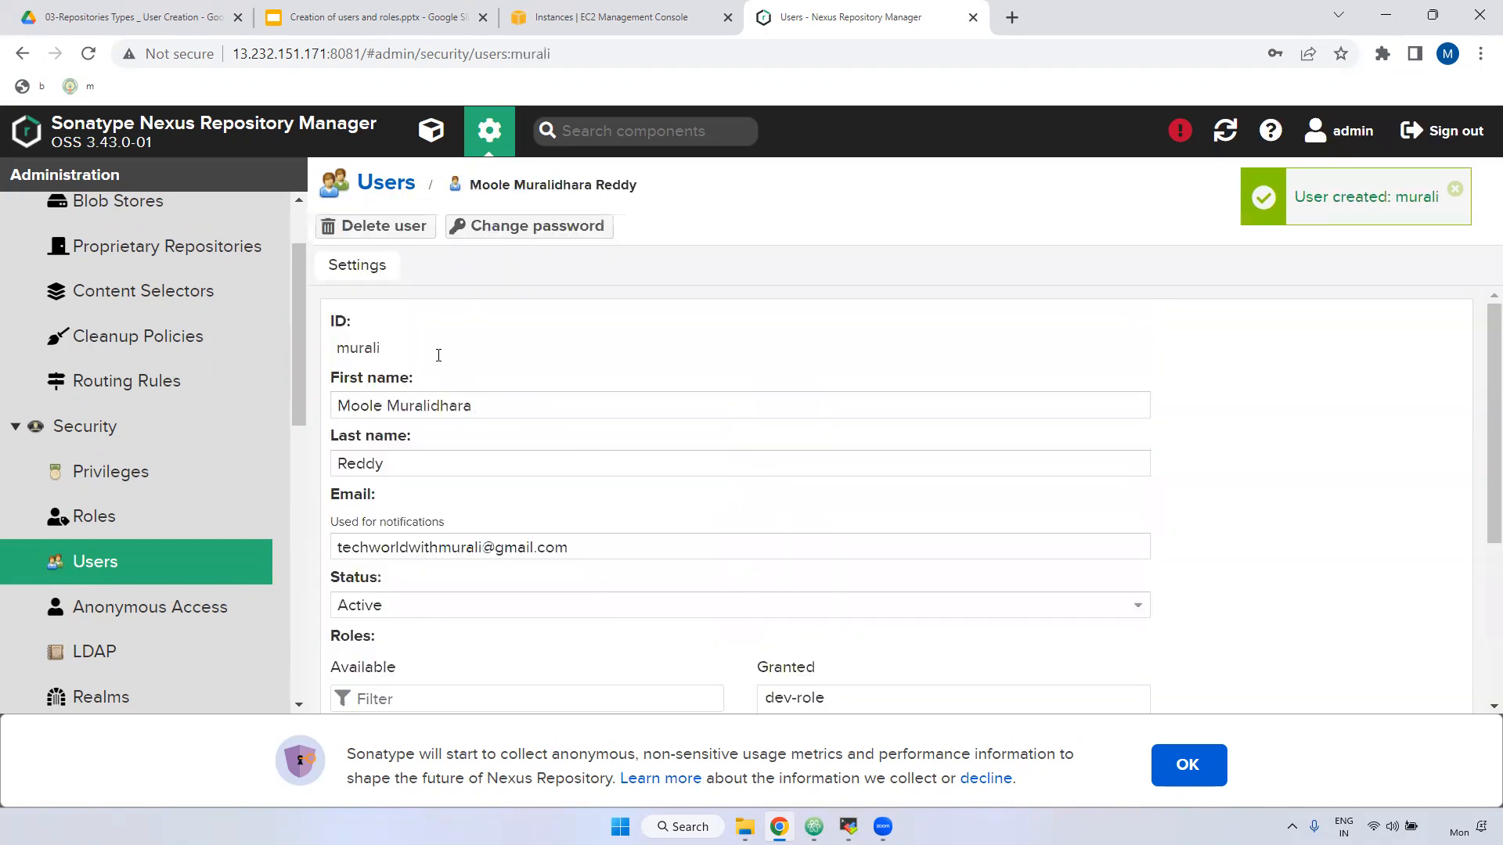
scroll(469, 384, down, 3)
click(540, 226)
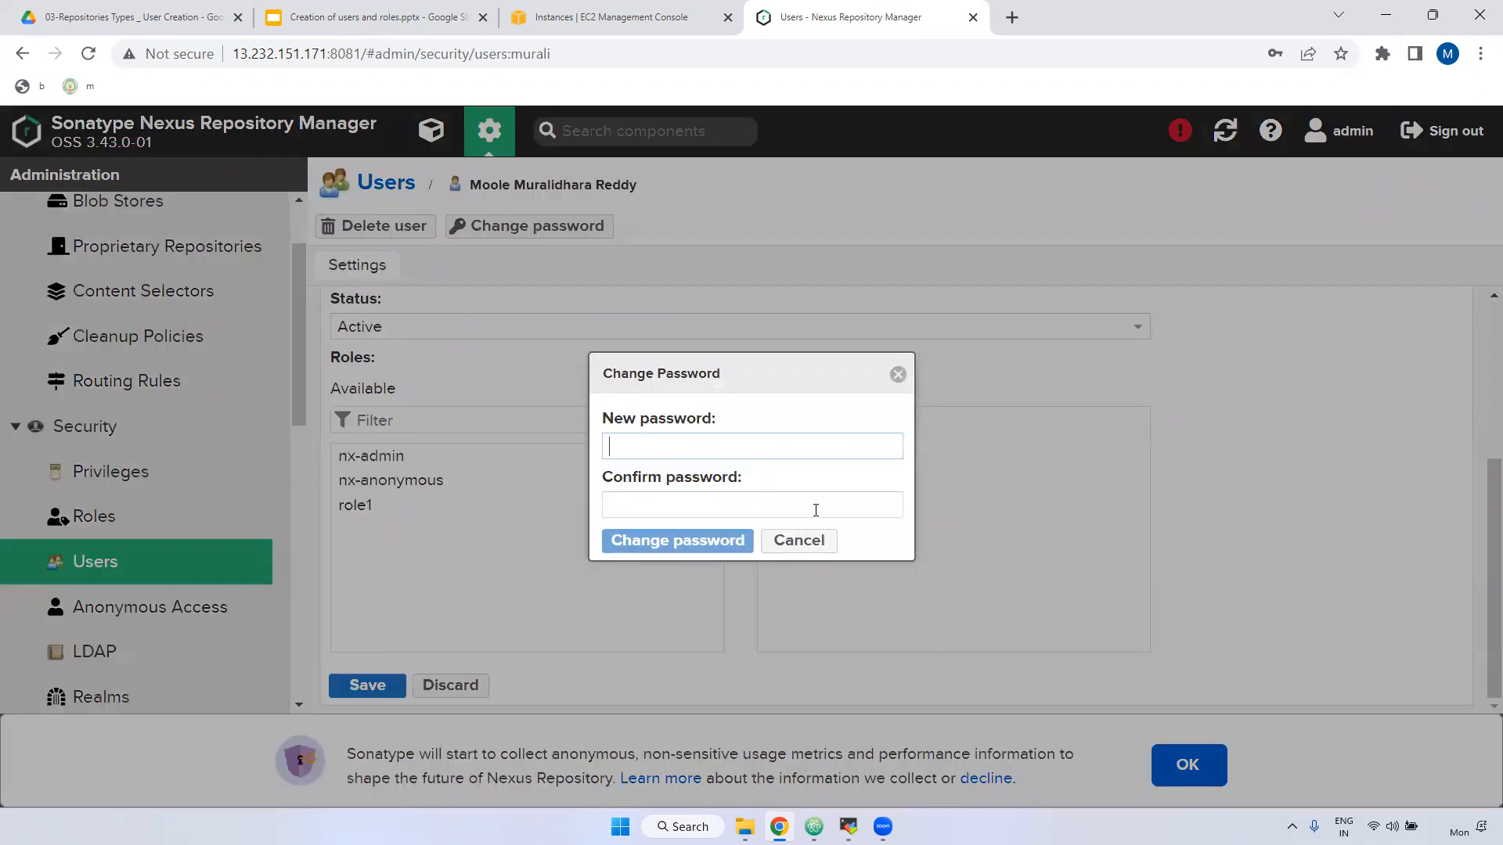
click(792, 539)
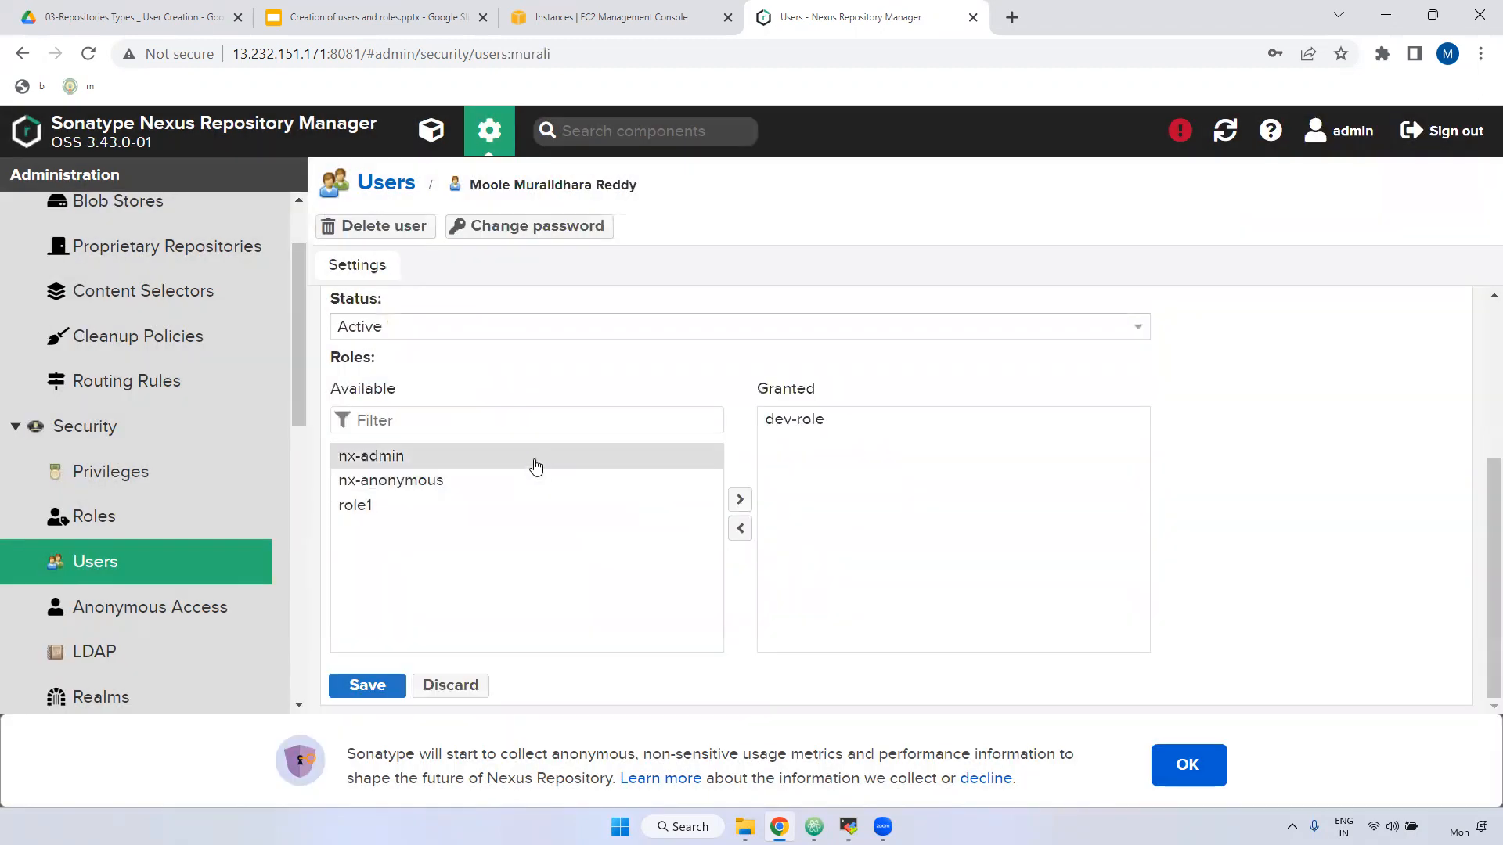
scroll(540, 468, up, 3)
click(523, 225)
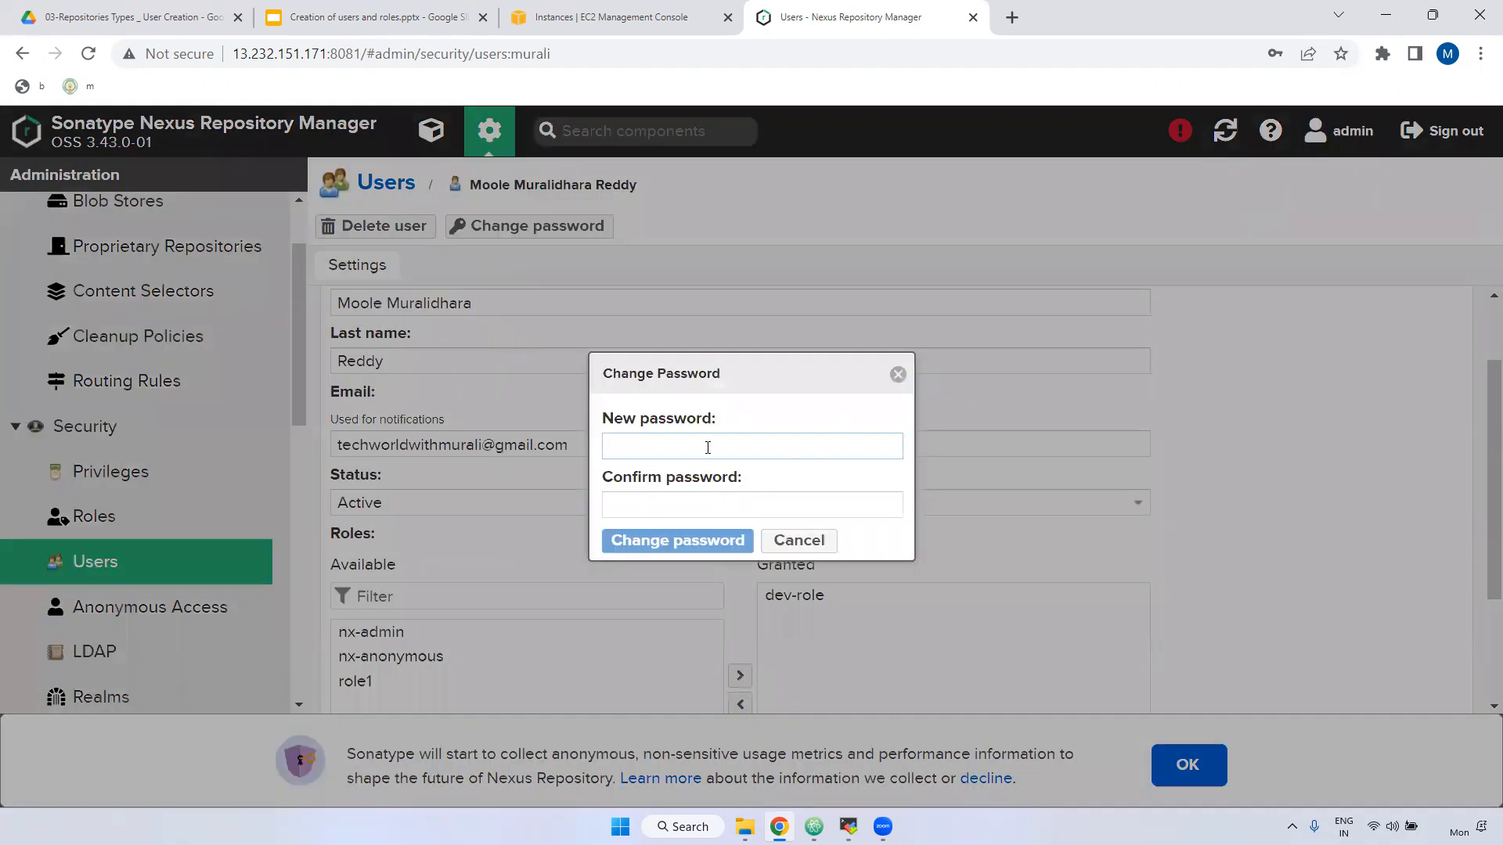
click(798, 540)
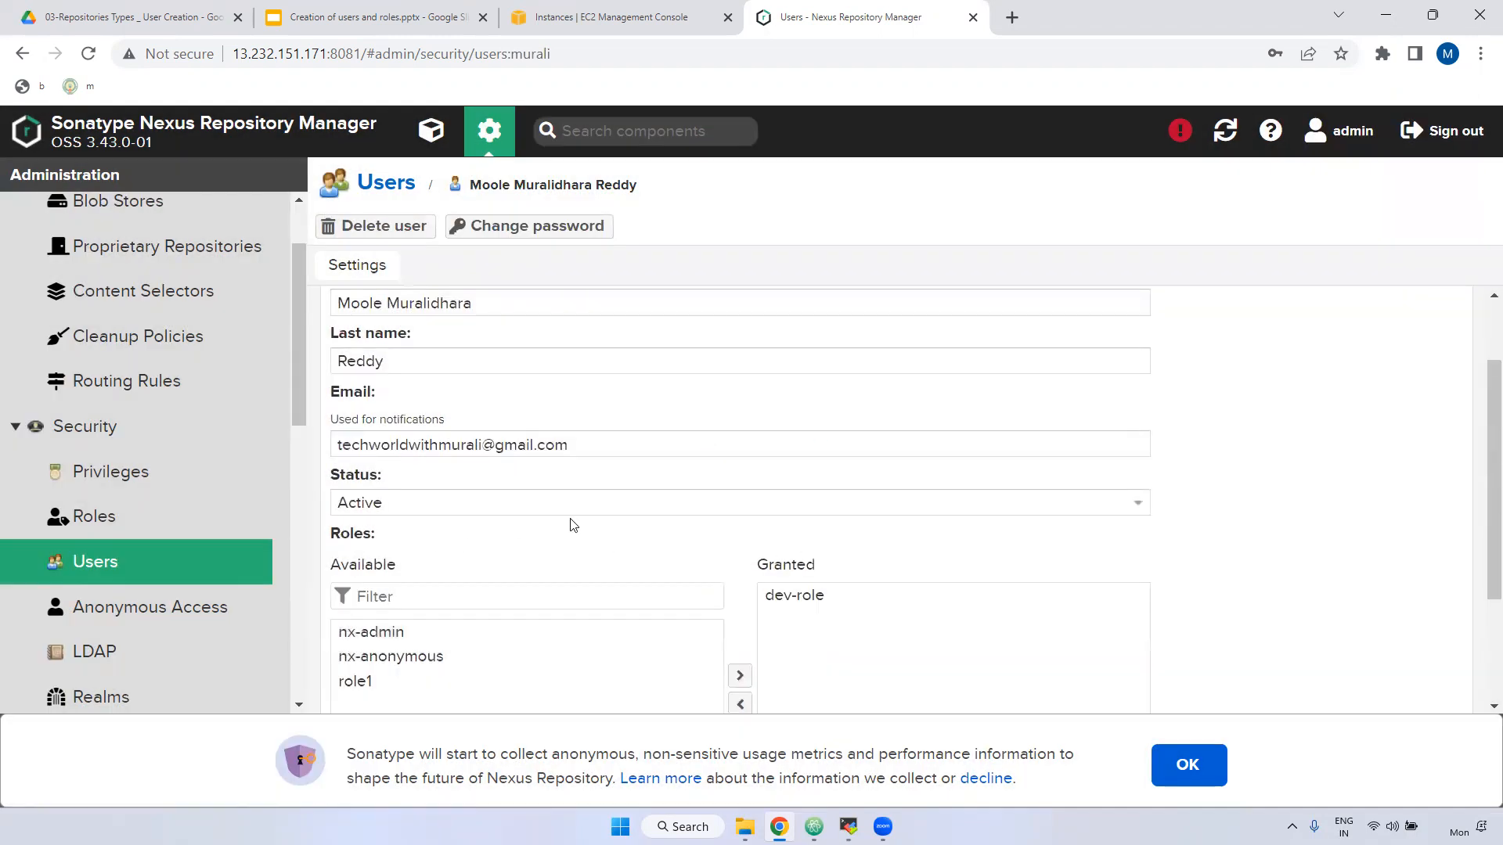
scroll(574, 524, down, 3)
scroll(580, 546, up, 4)
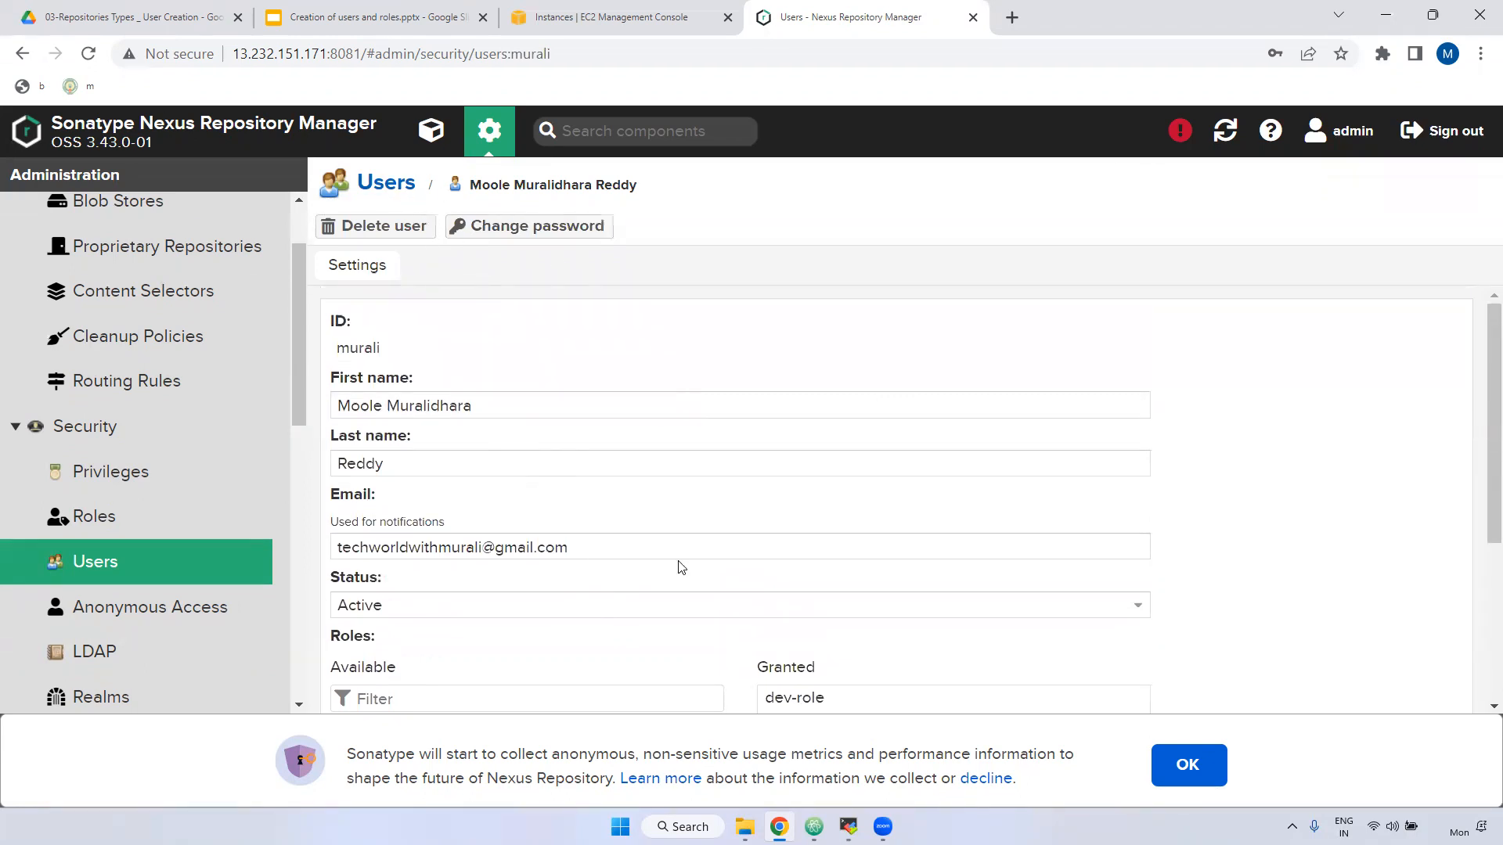
scroll(679, 567, down, 3)
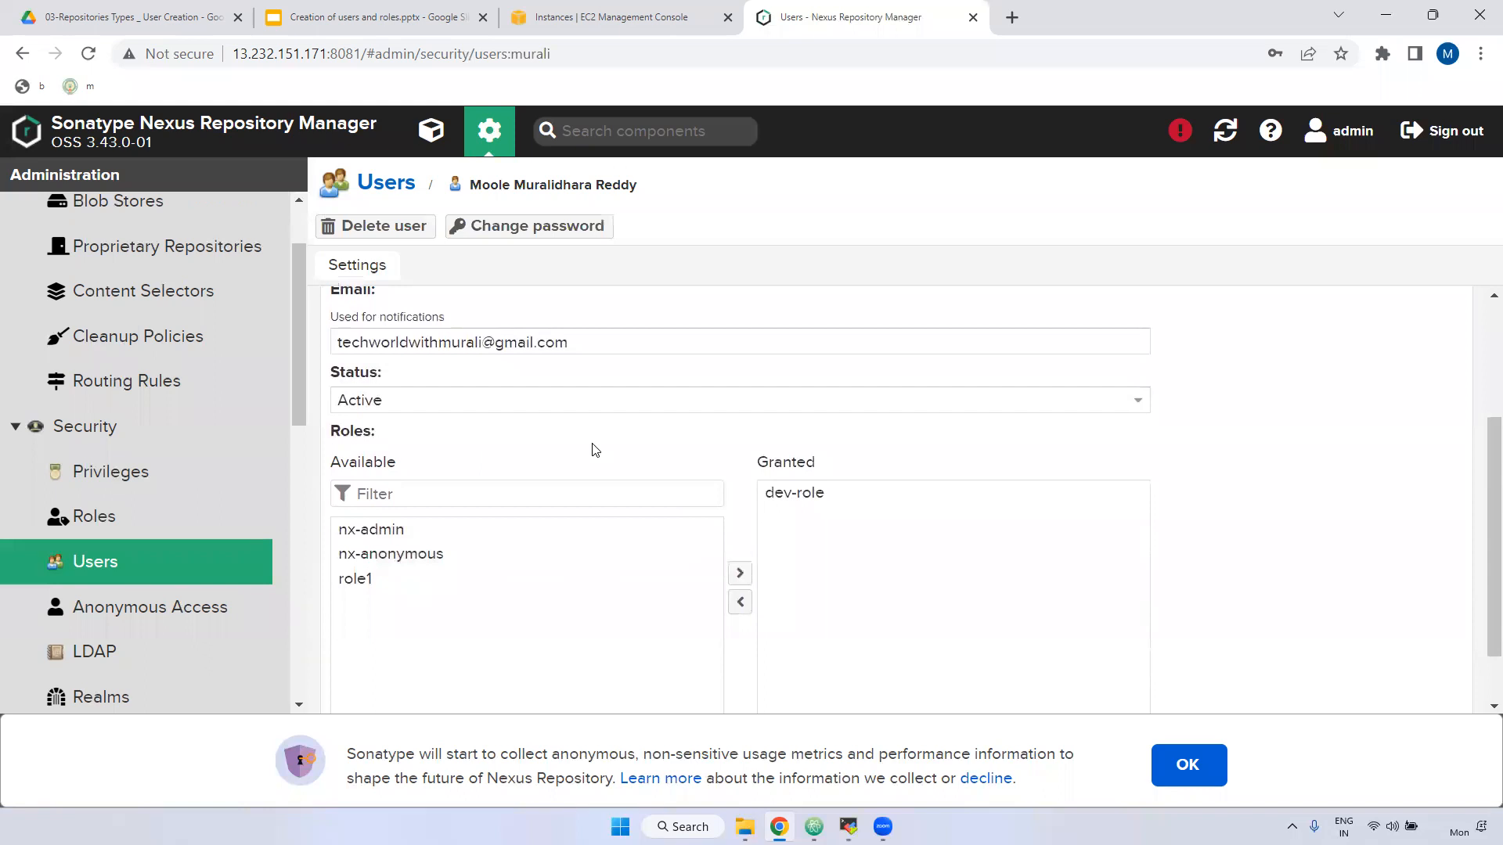
click(401, 188)
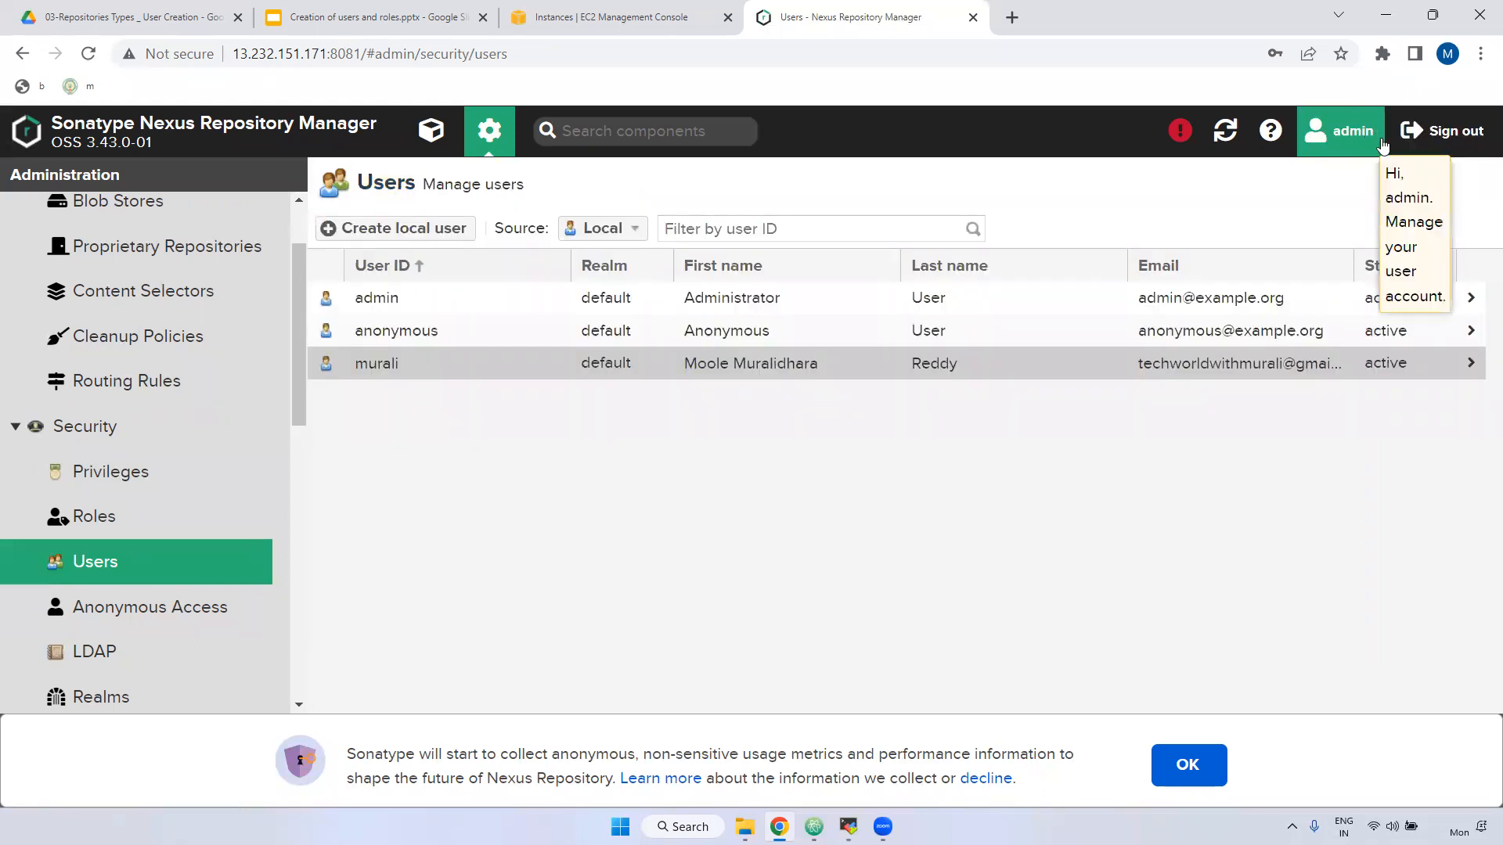
click(1448, 131)
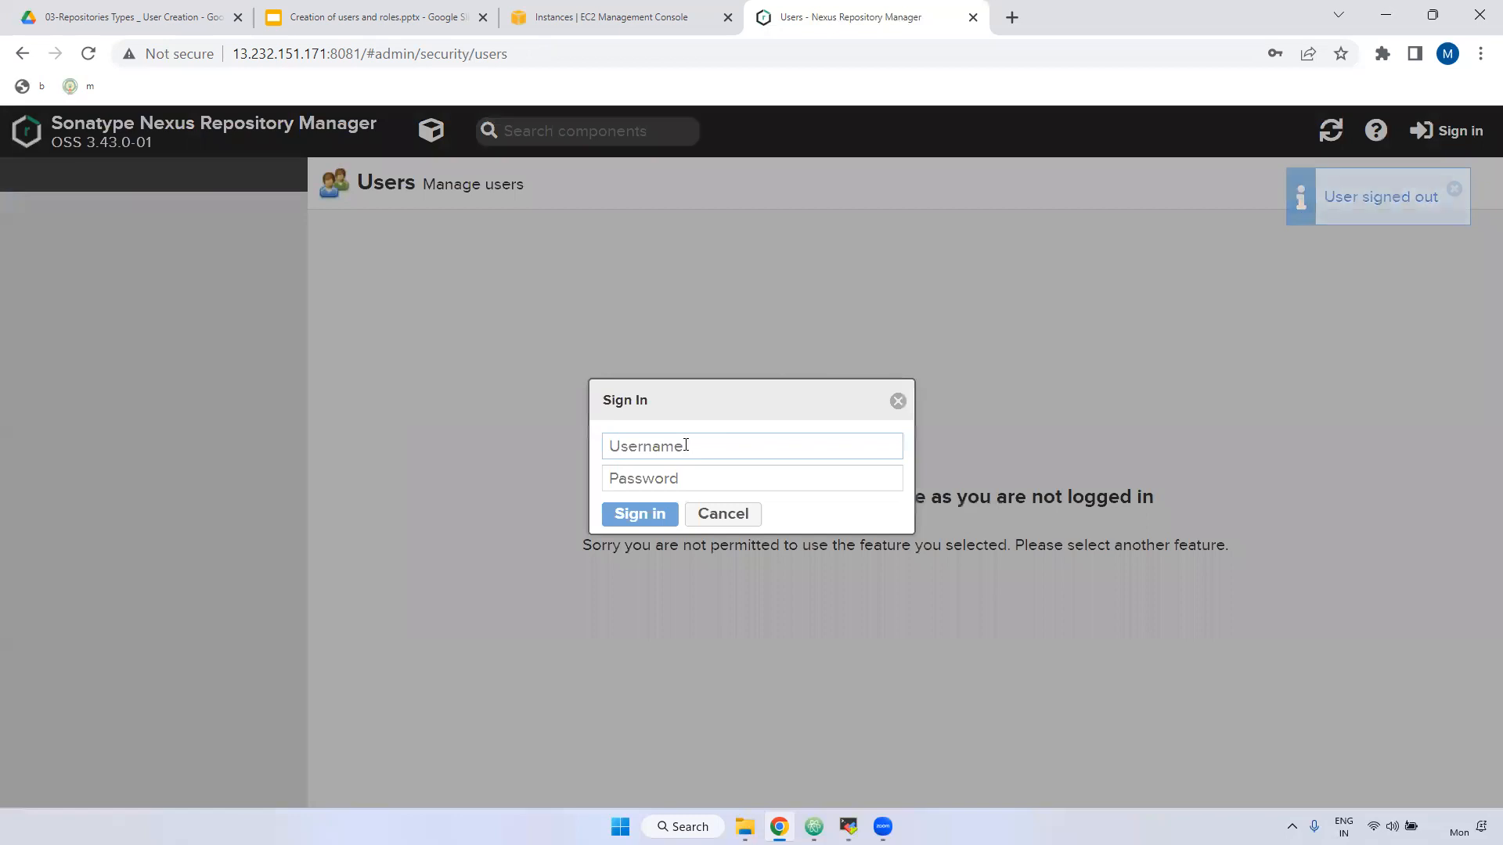
text(murali)
Sign in with the dev-role user's credentials and open the Welcome browse page.
key(Tab)
text(m)
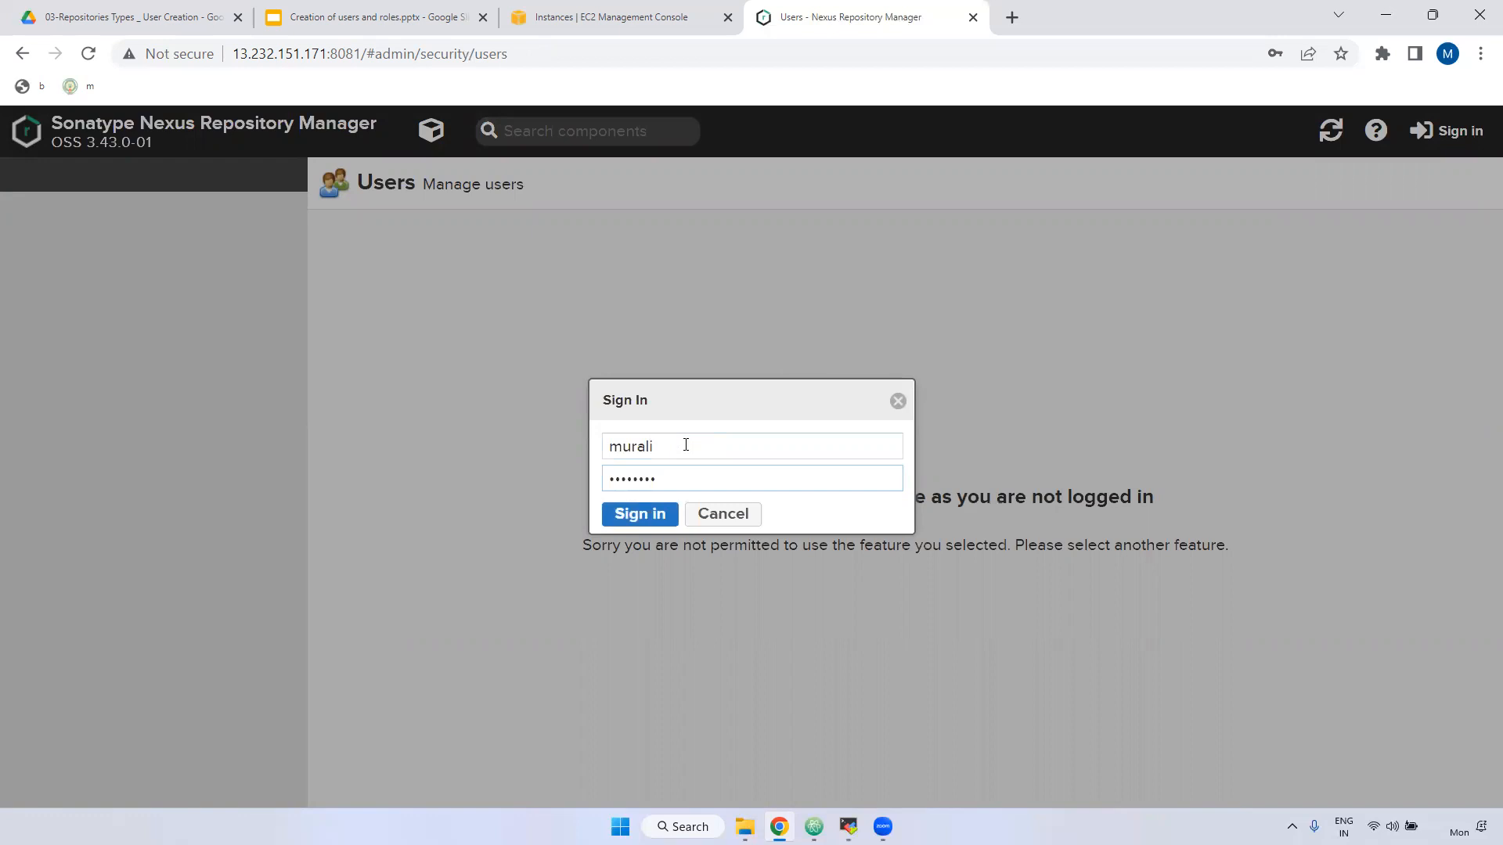
click(642, 517)
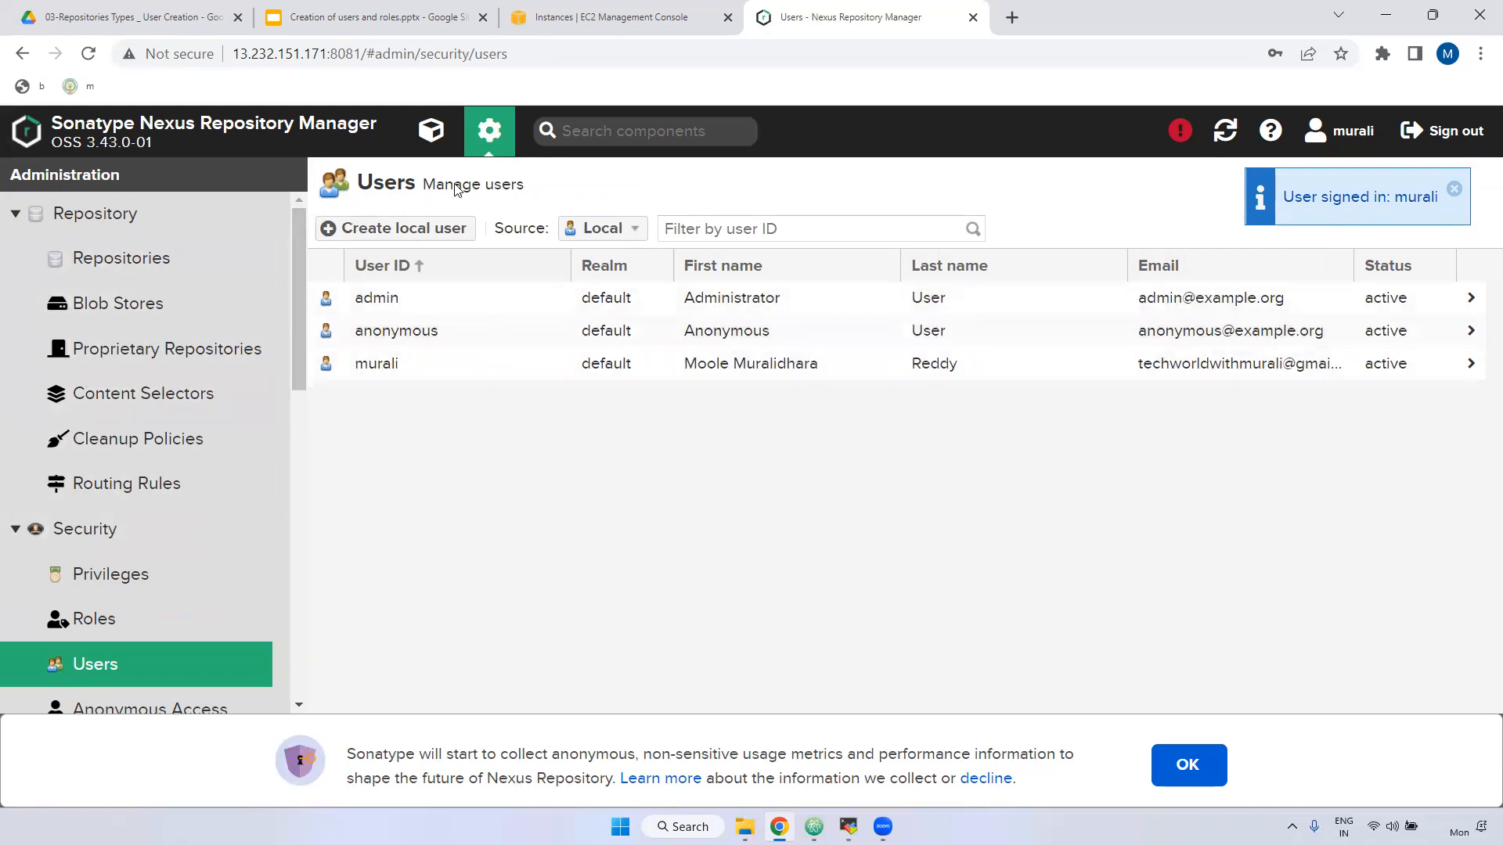
click(432, 129)
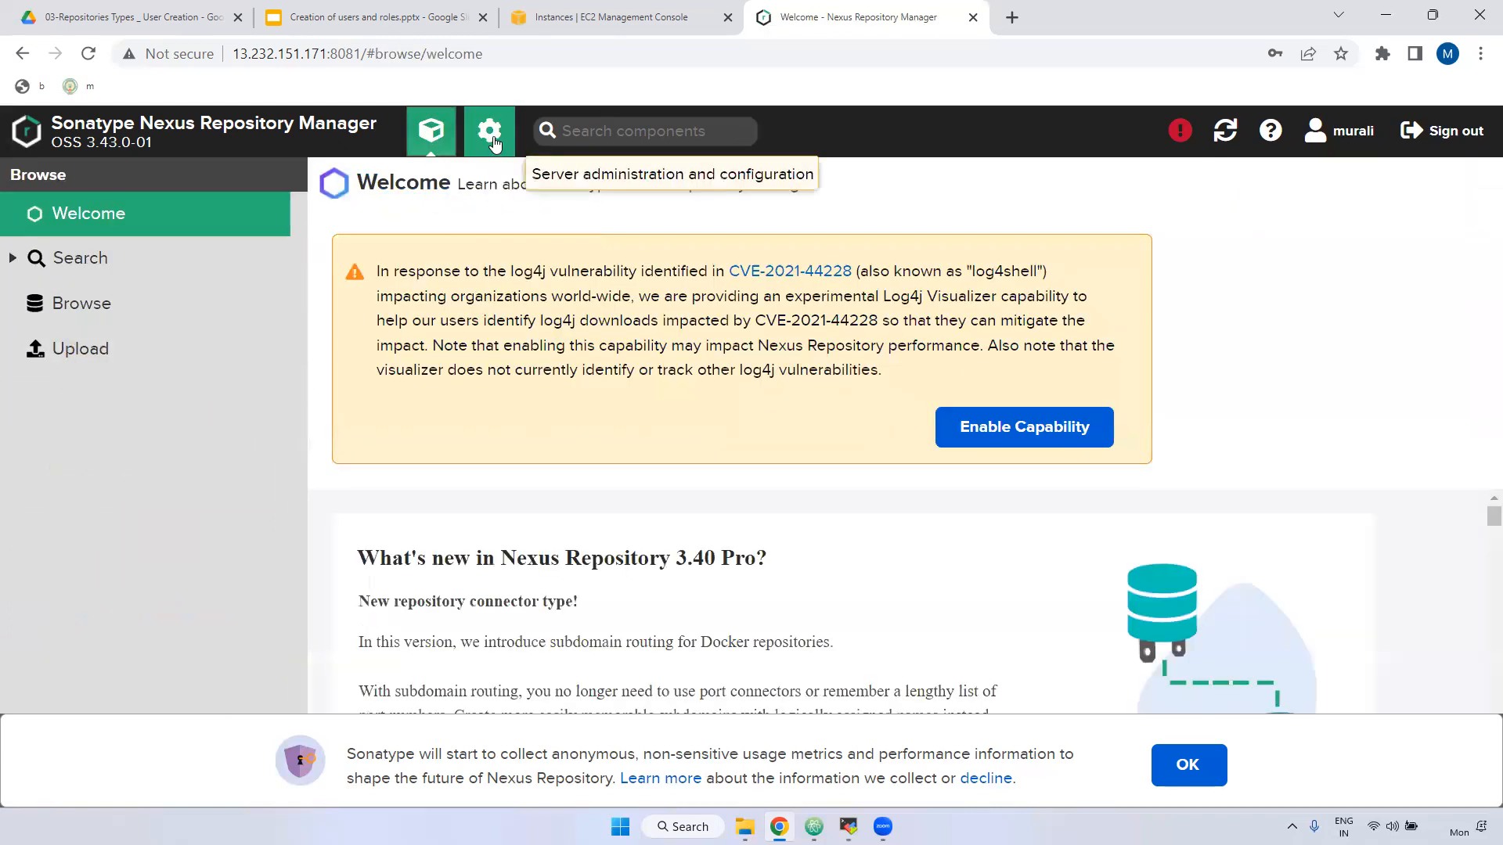
click(489, 130)
scroll(99, 617, down, 2)
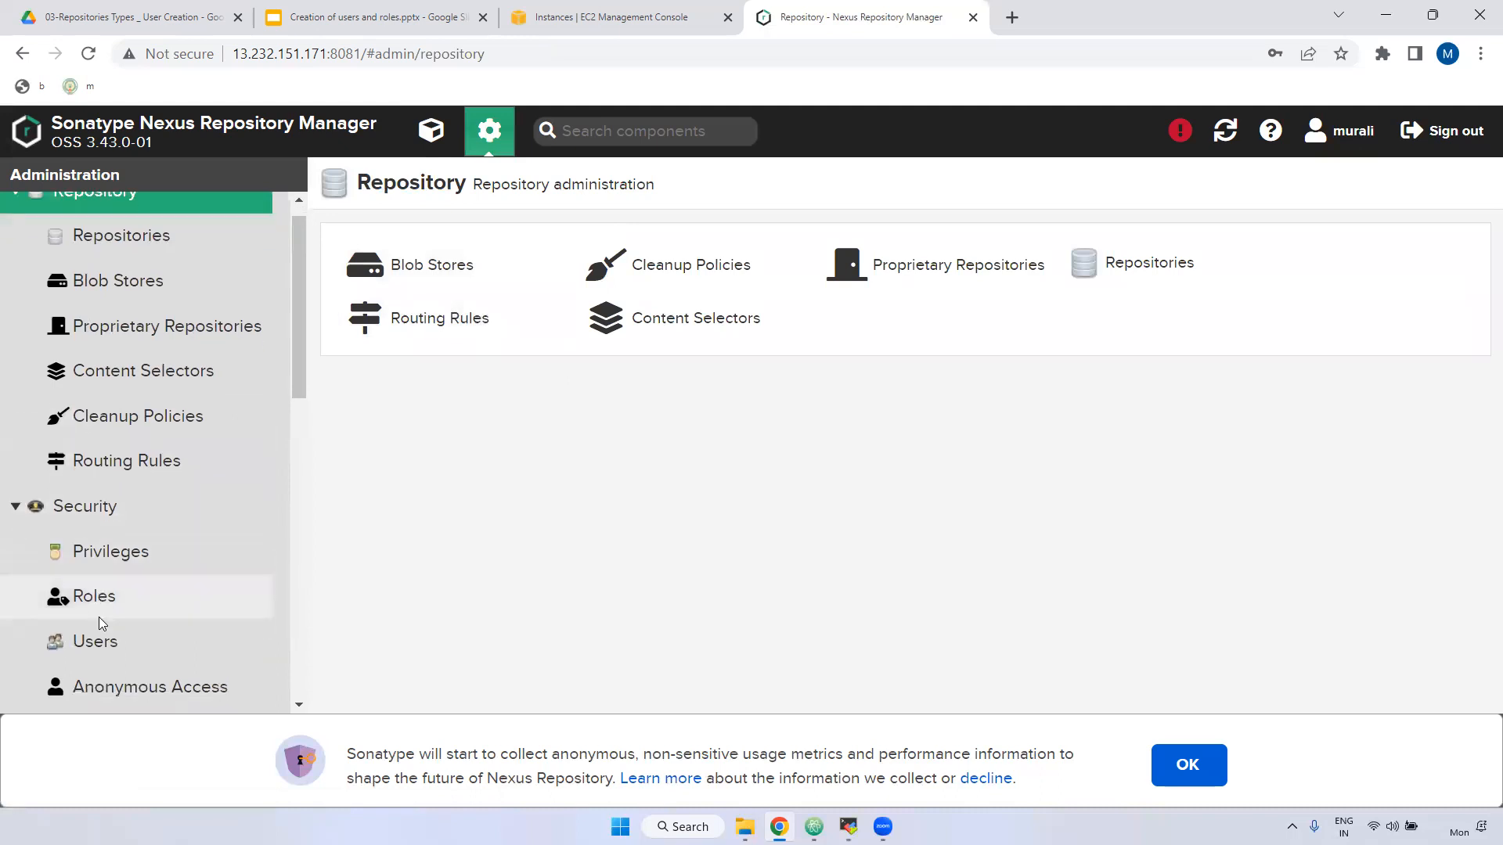
click(89, 569)
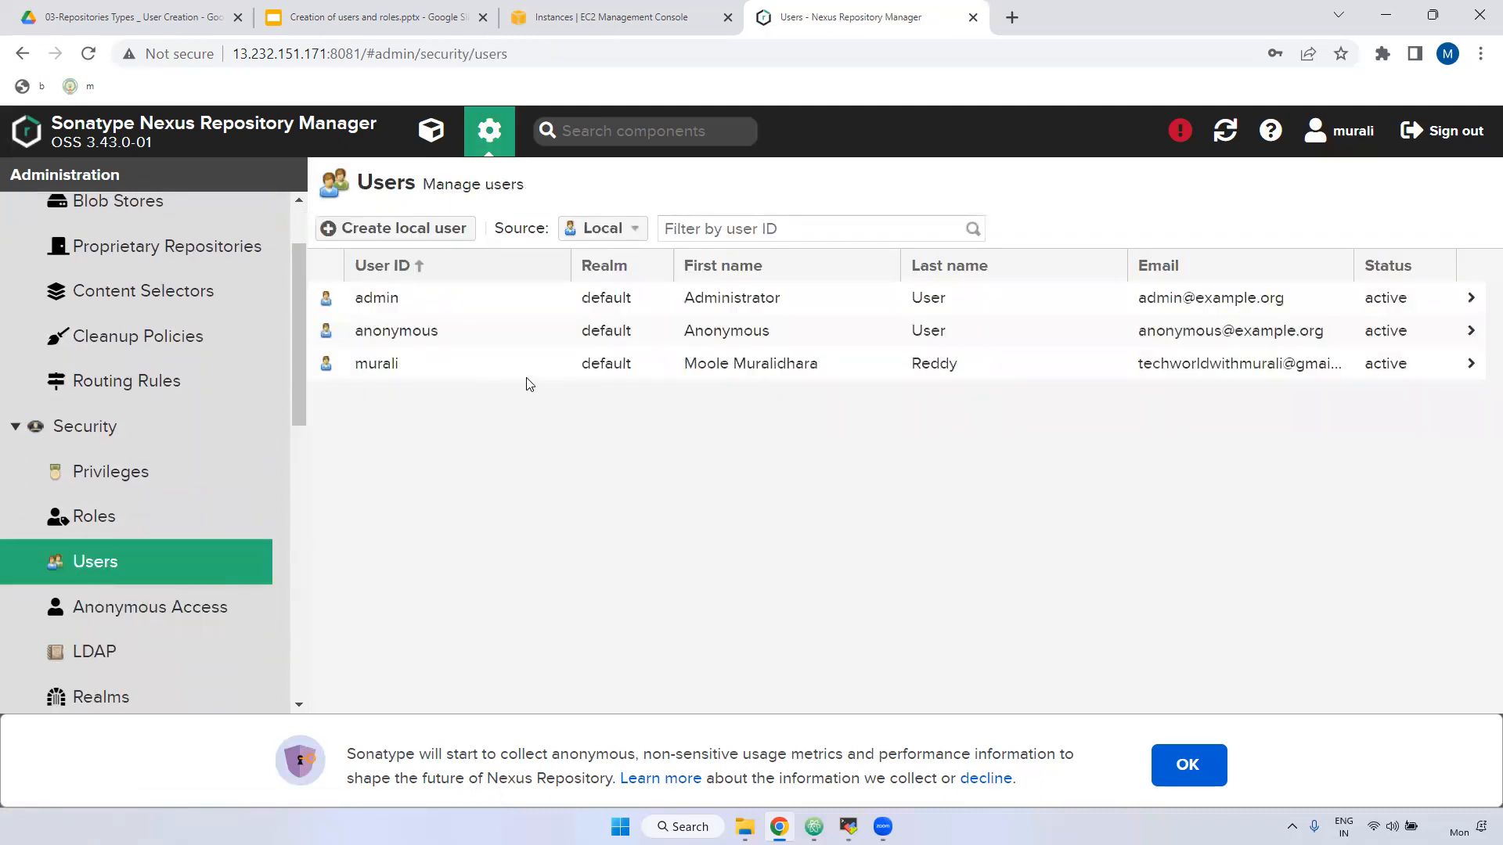
click(385, 369)
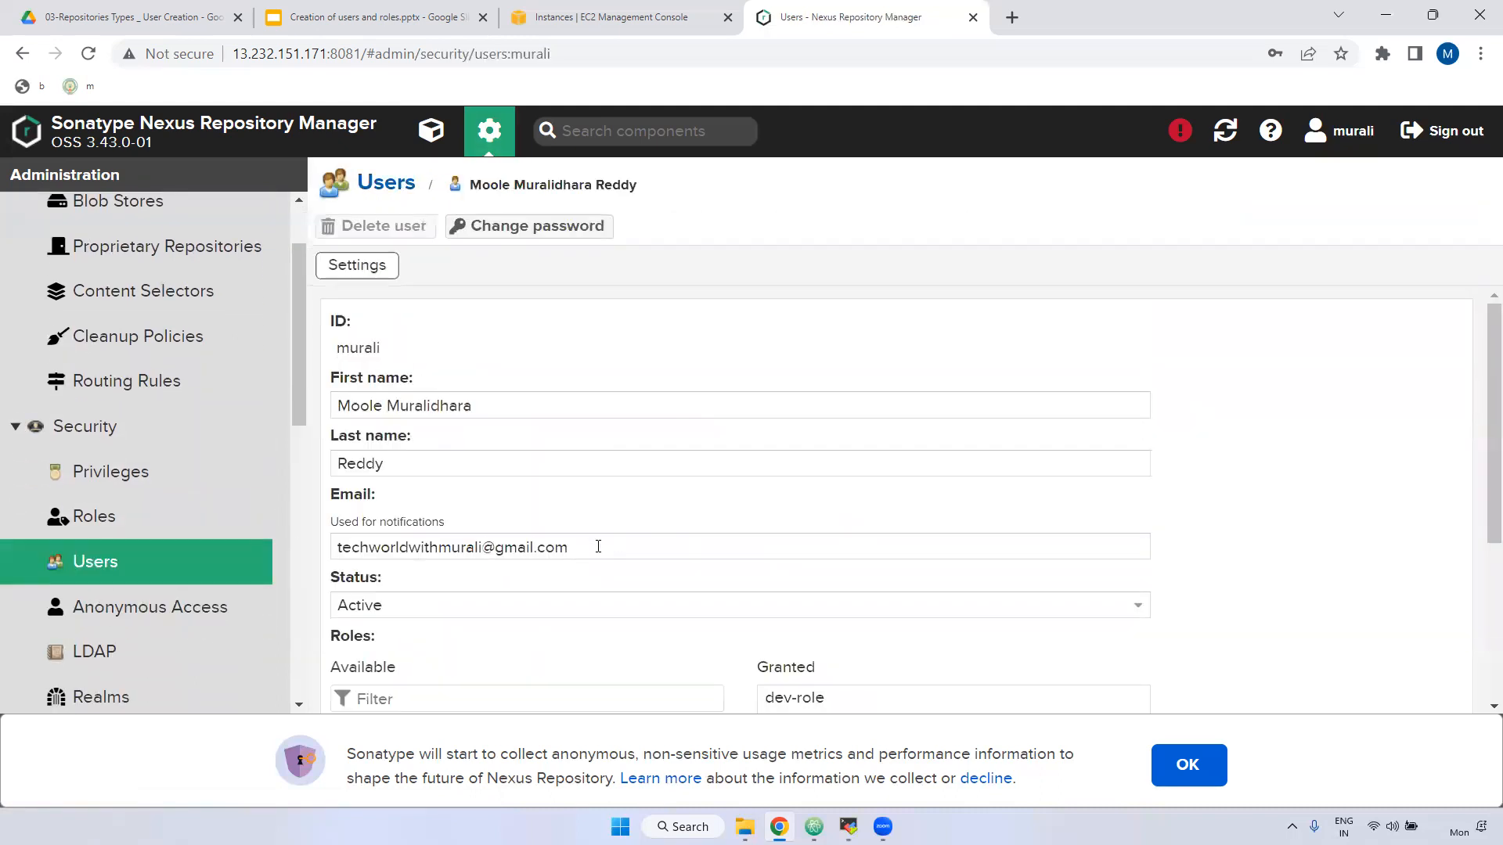
scroll(469, 556, down, 4)
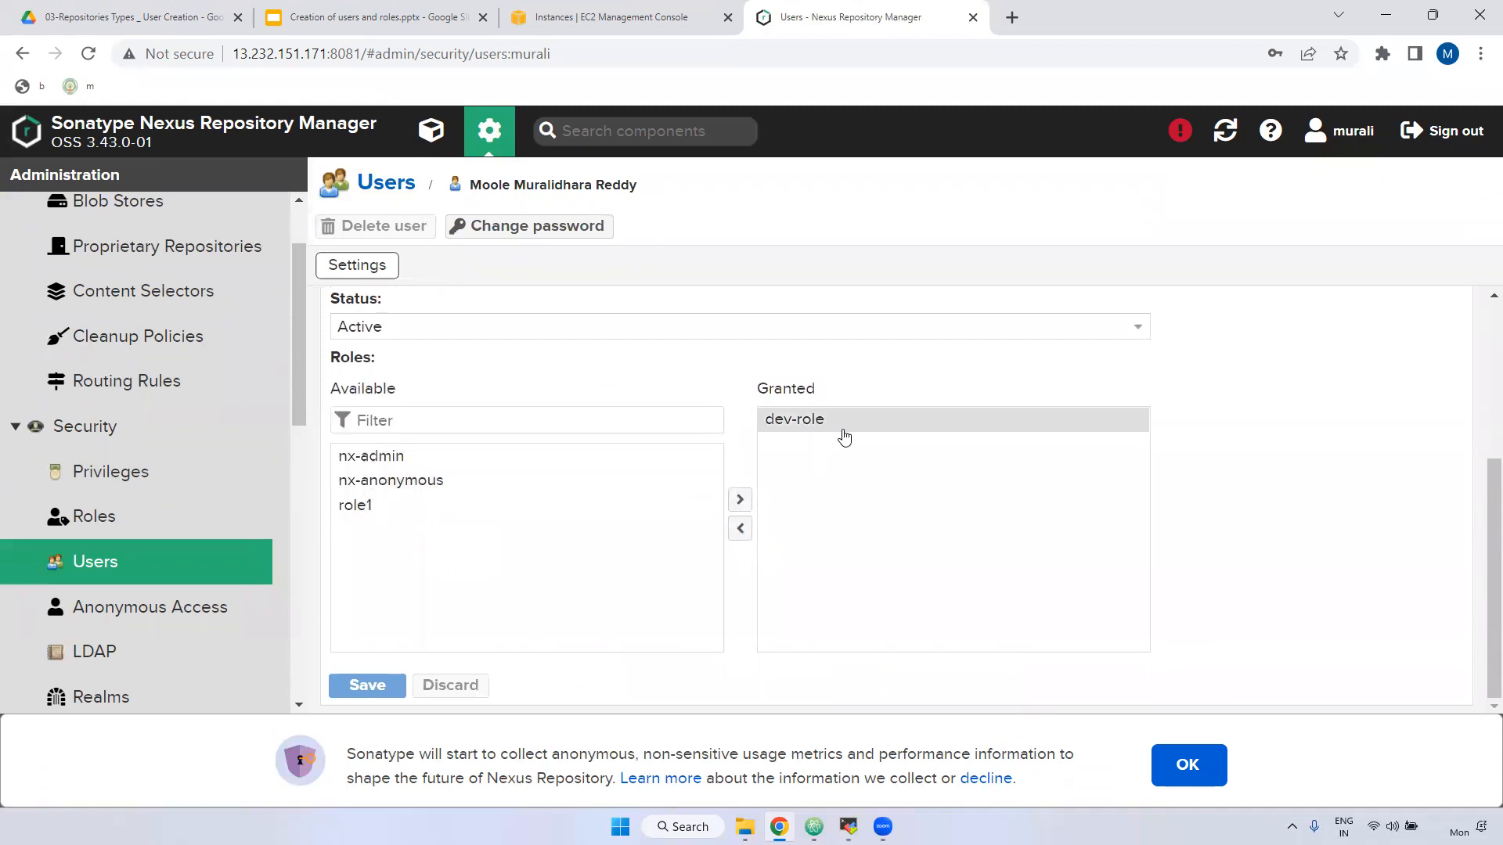
click(786, 426)
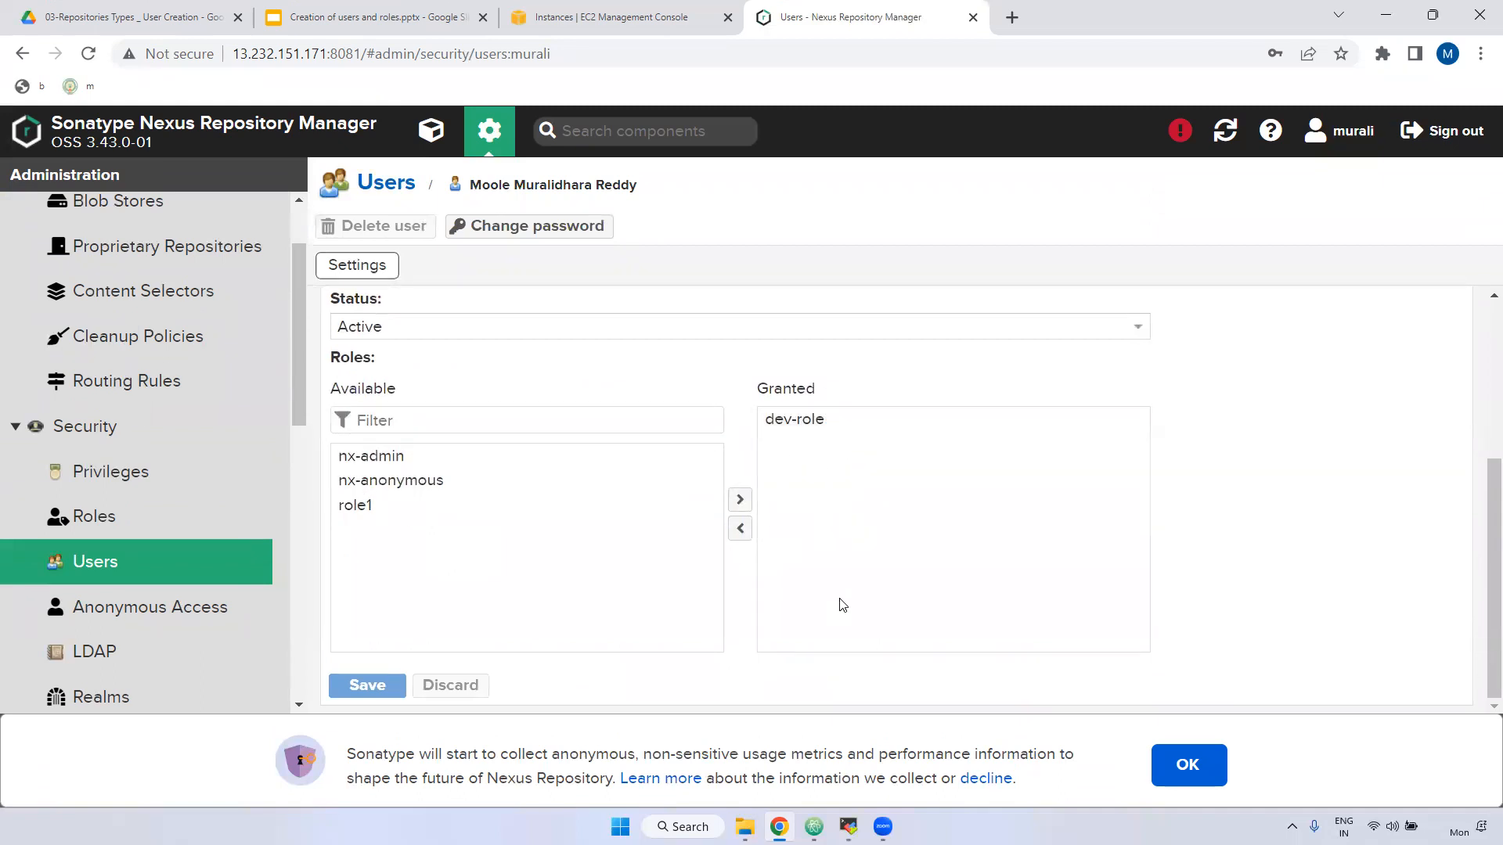
scroll(627, 514, up, 4)
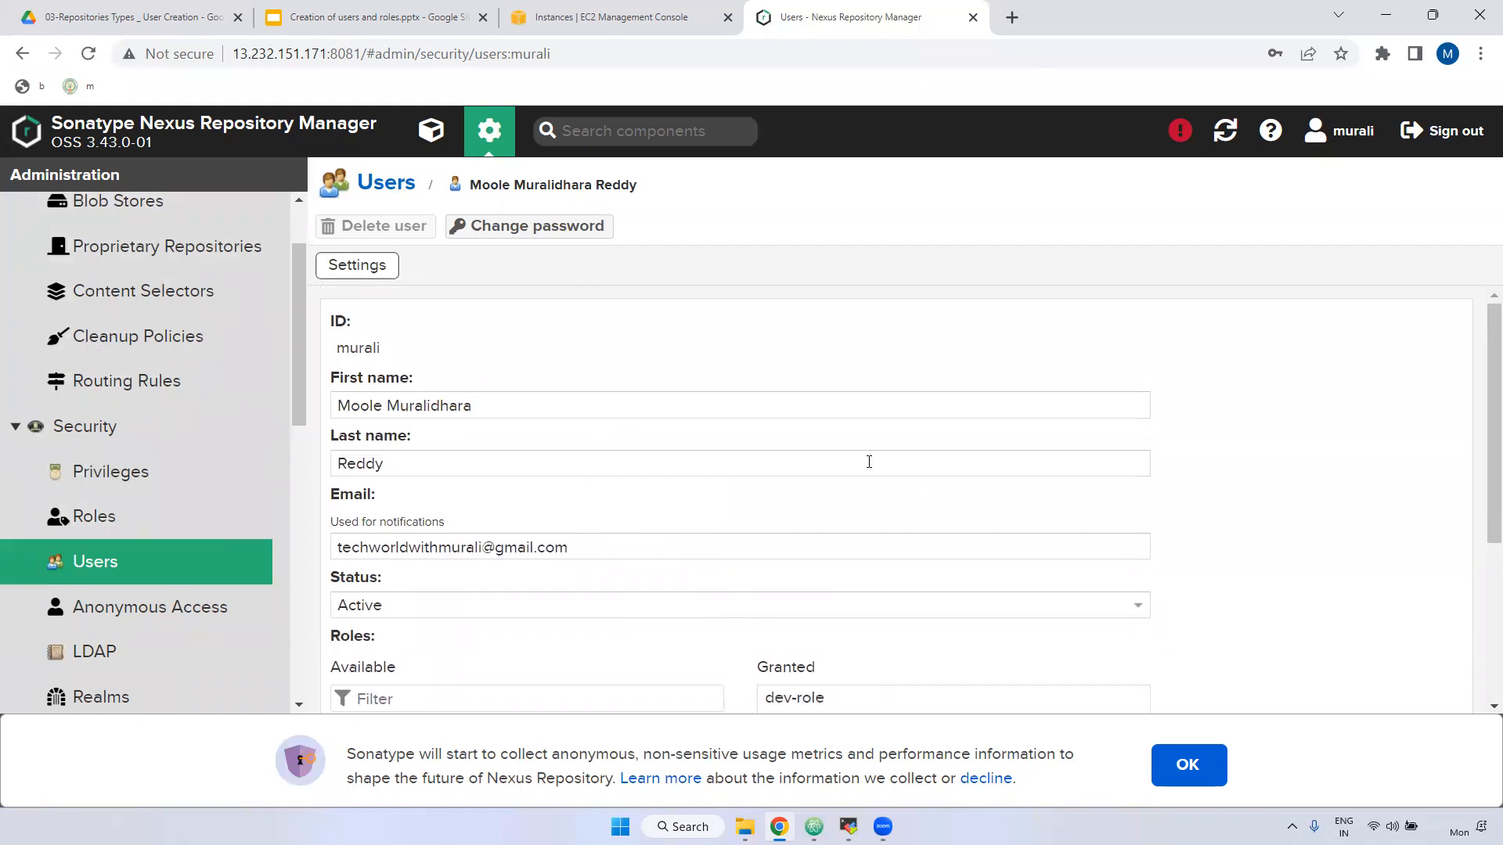
click(364, 183)
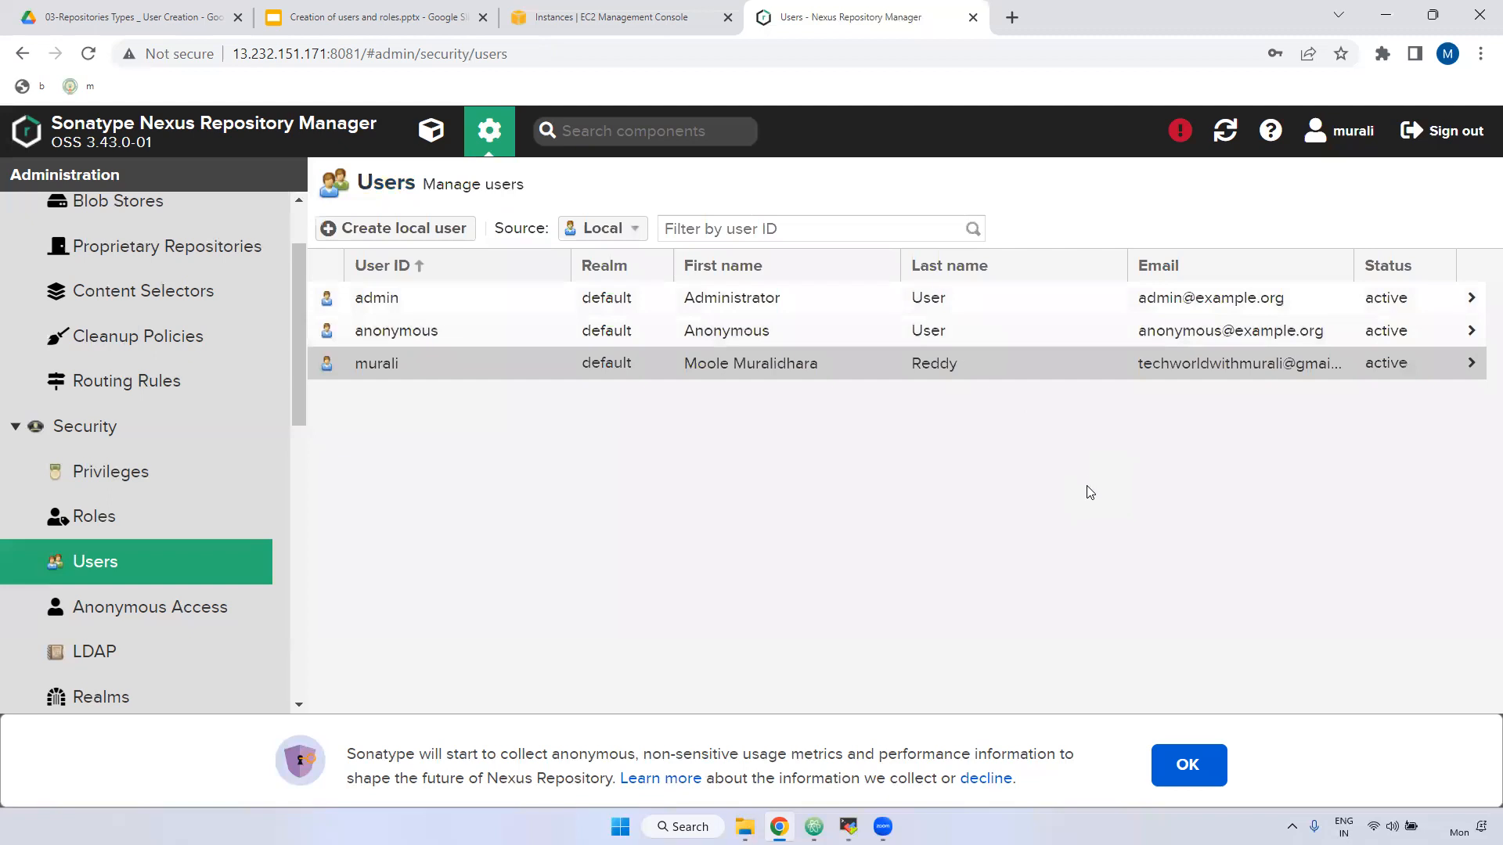
Start another local user, entering its user ID, first and last name, and e-mail.
click(399, 229)
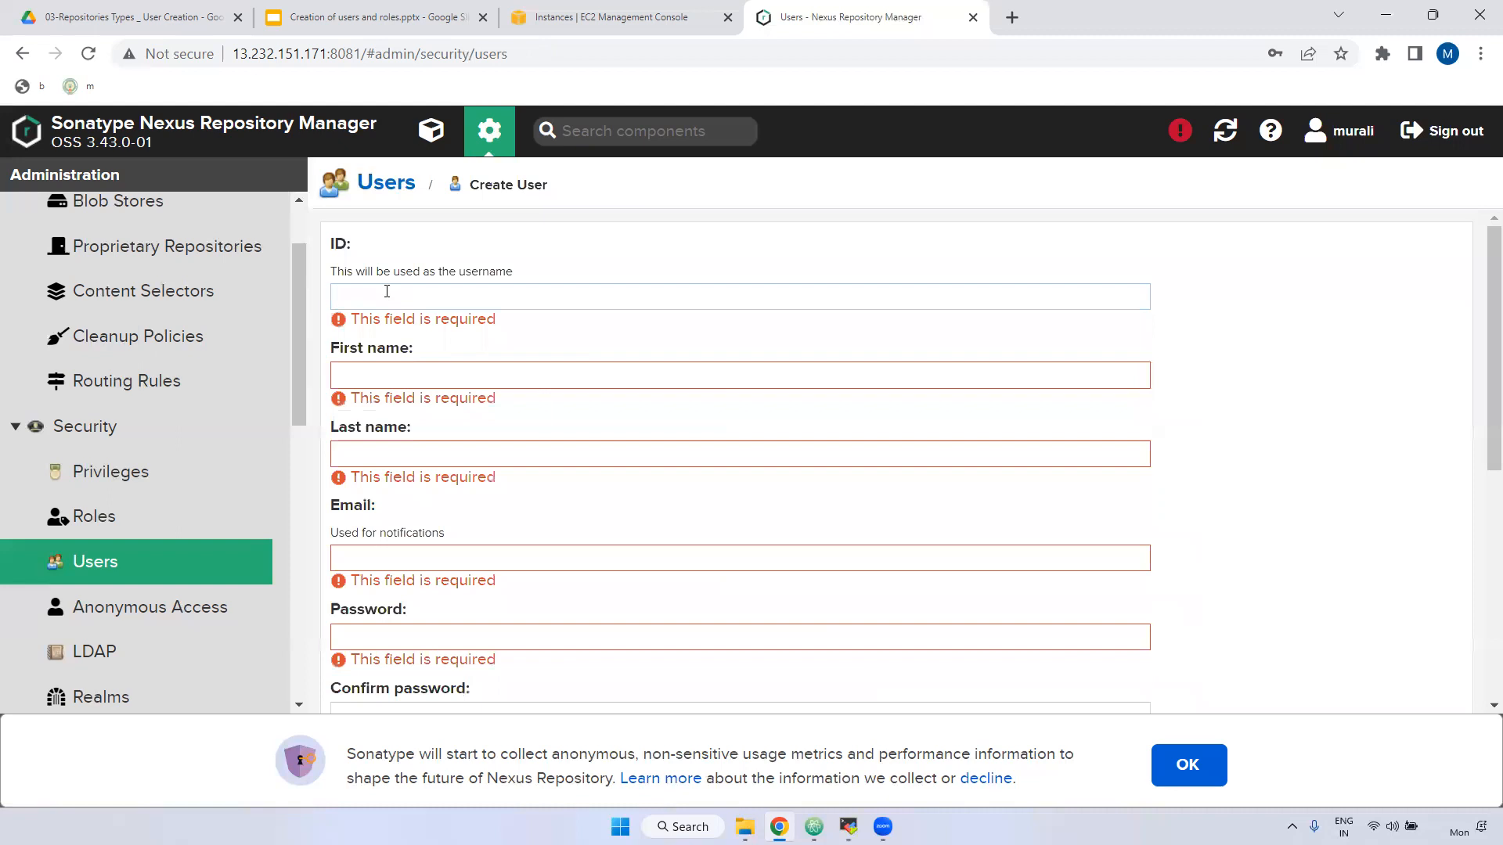
text(muni)
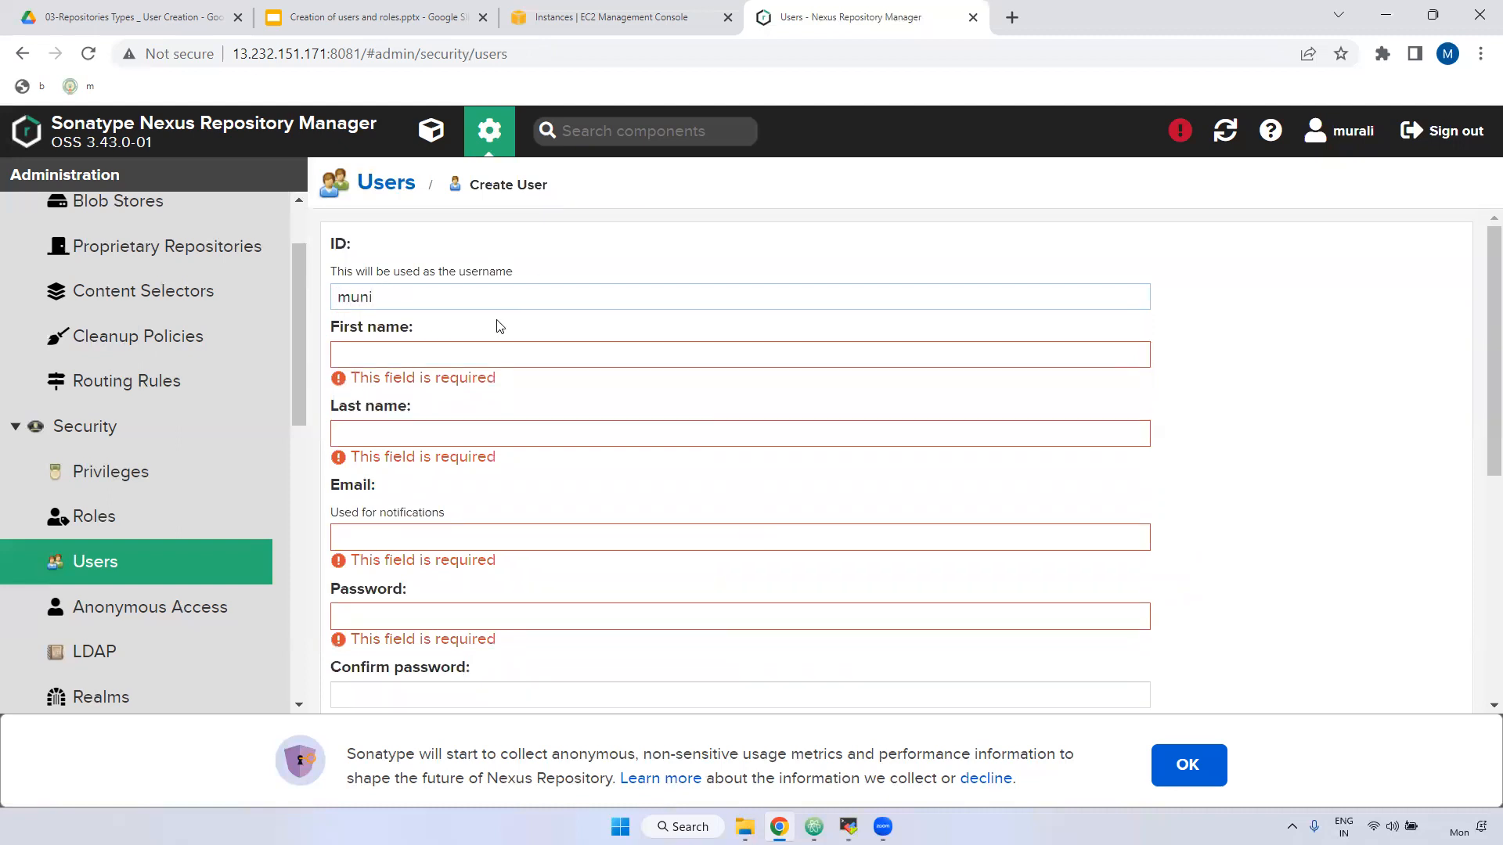
click(427, 356)
text(M)
click(456, 418)
text(M)
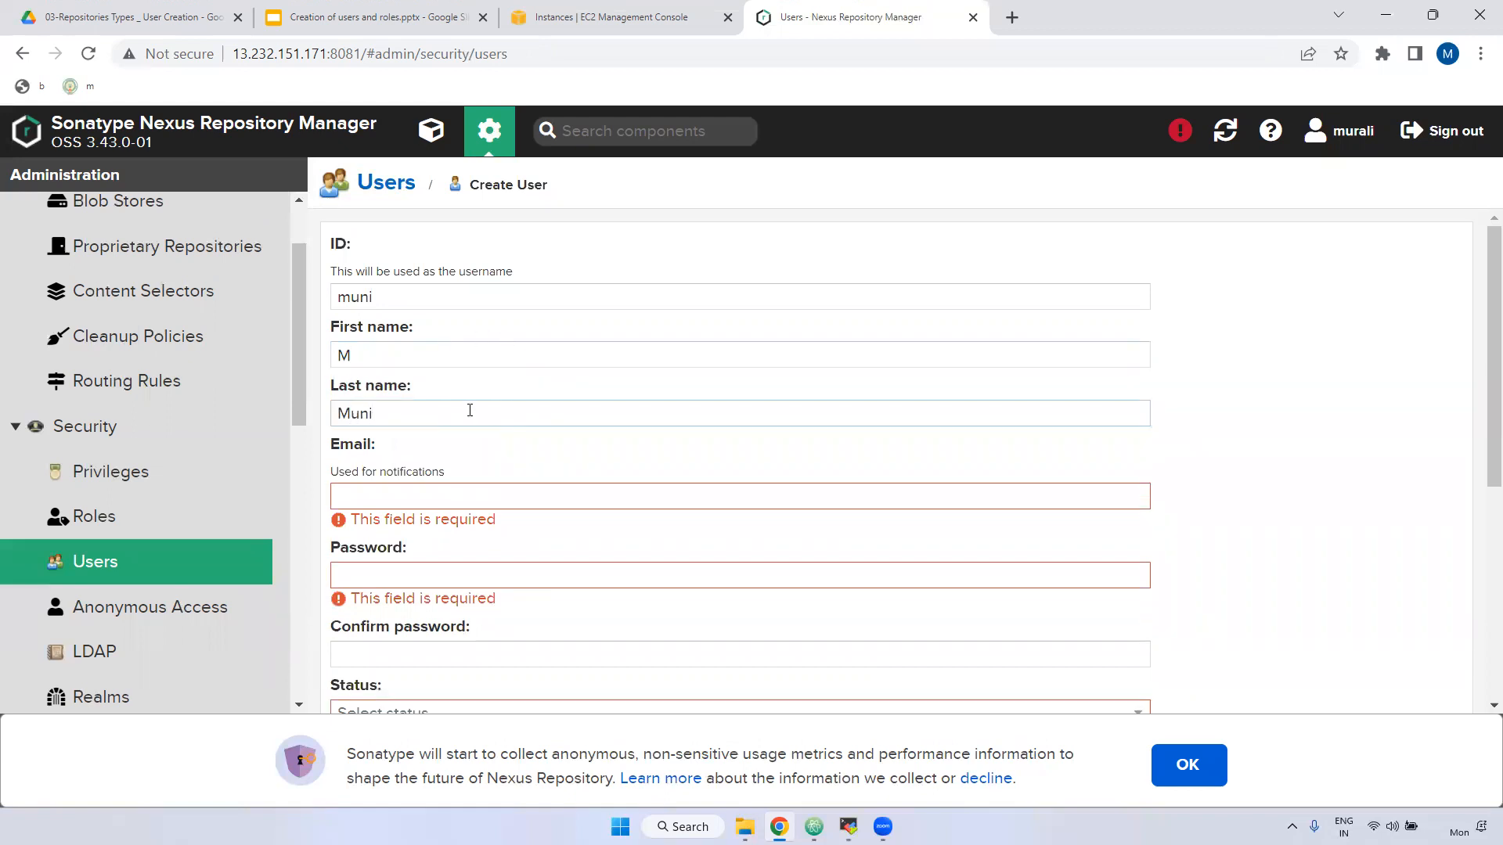
scroll(469, 461, down, 1)
click(363, 387)
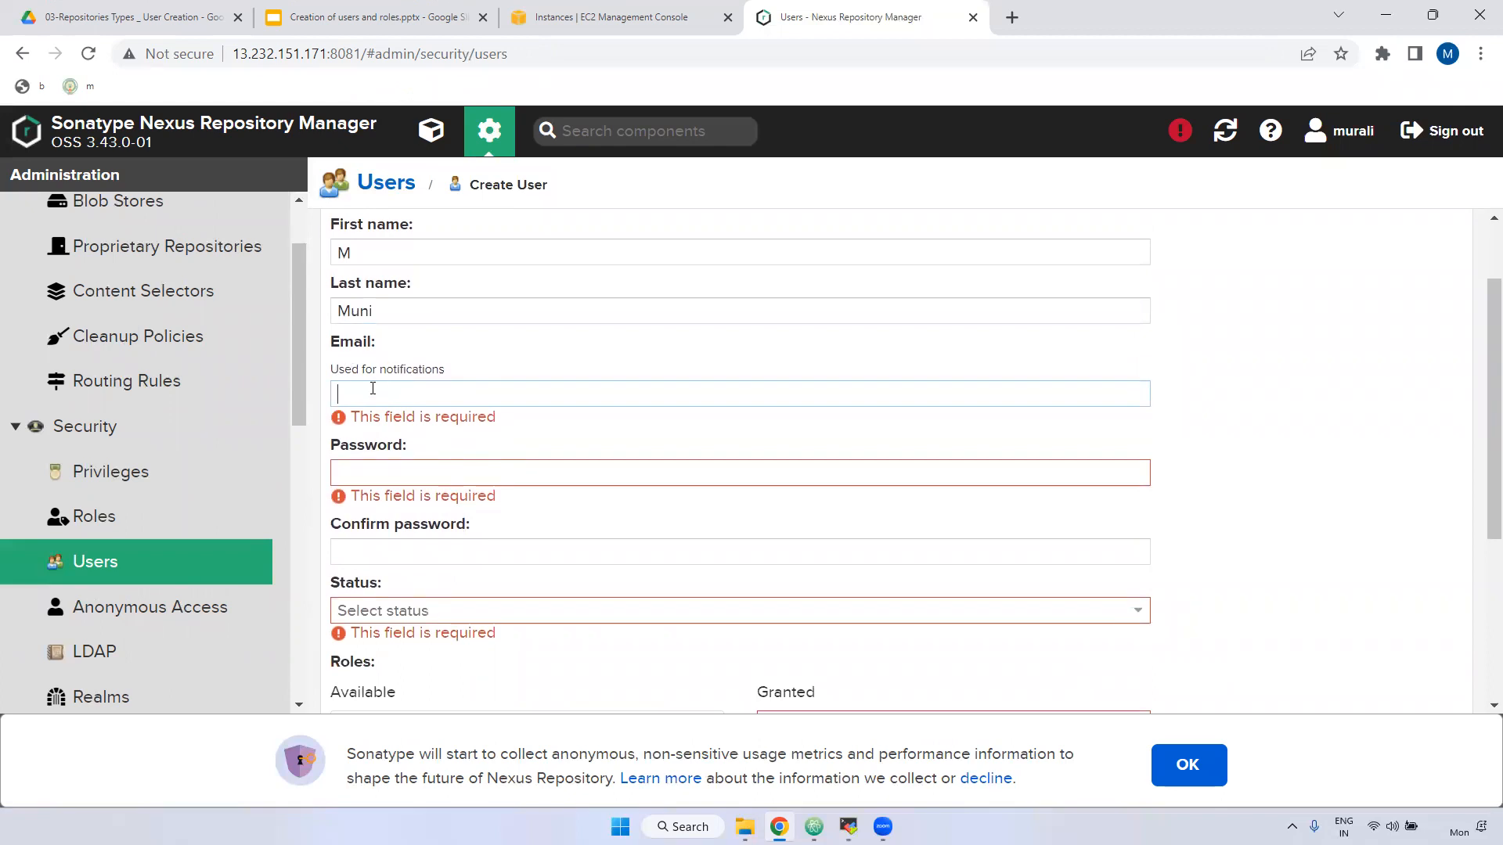
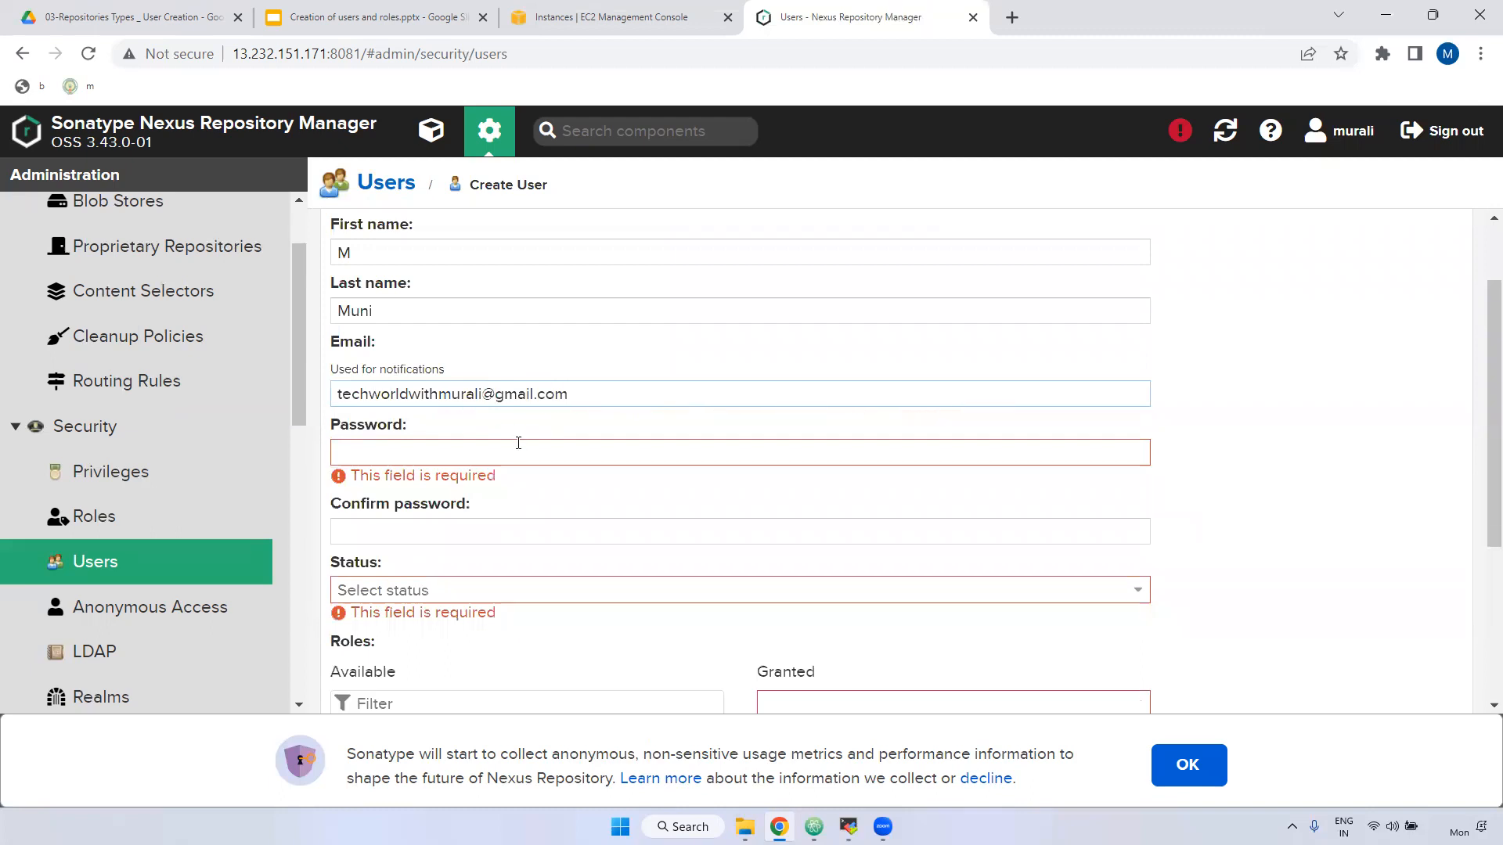
Set and confirm the password, make it Active, grant nx-anonymous, and create the user.
click(457, 453)
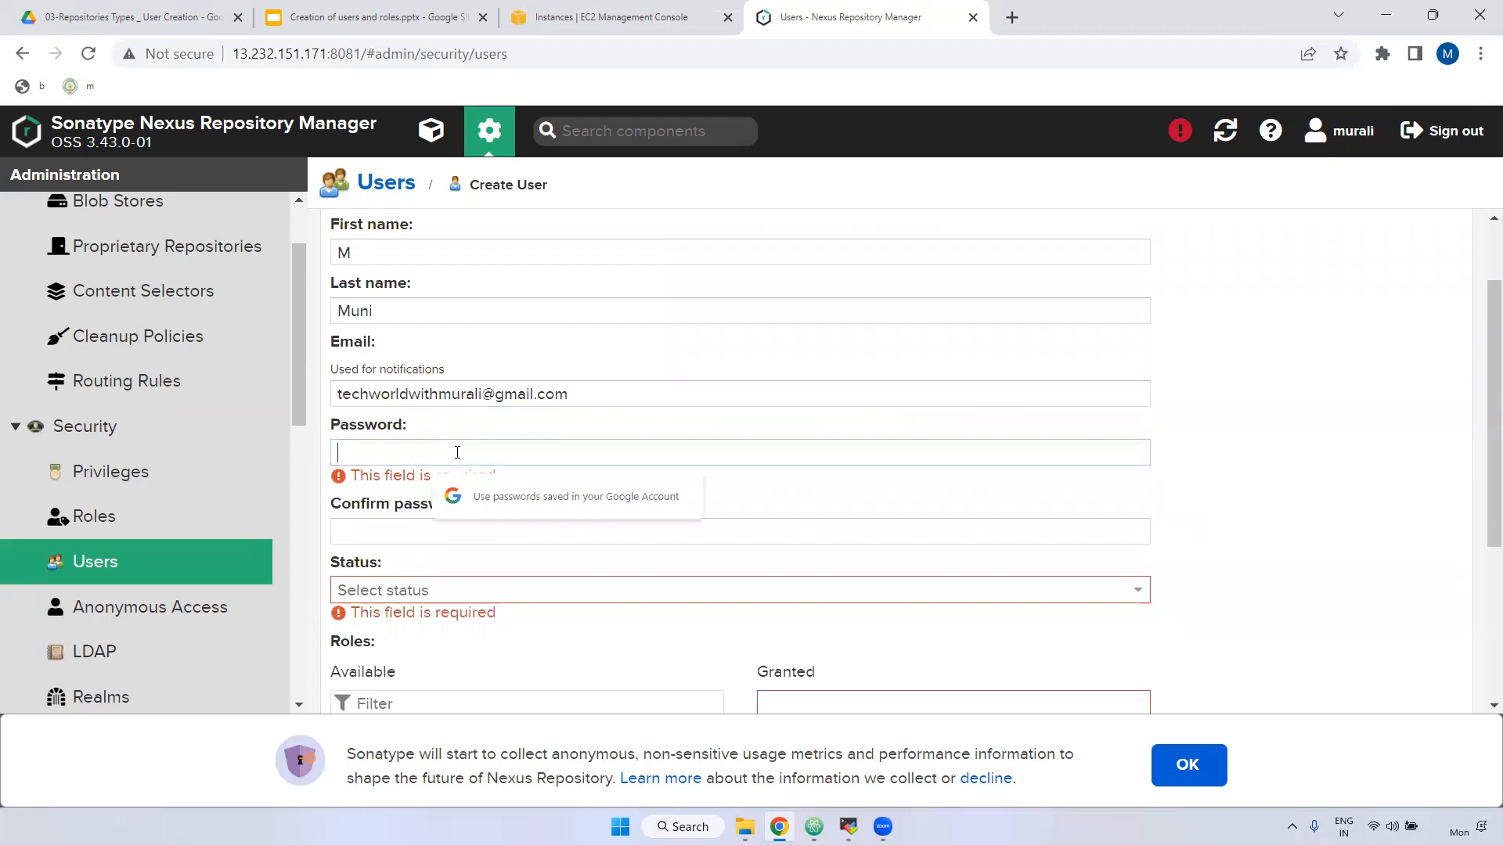
text(••••••••)
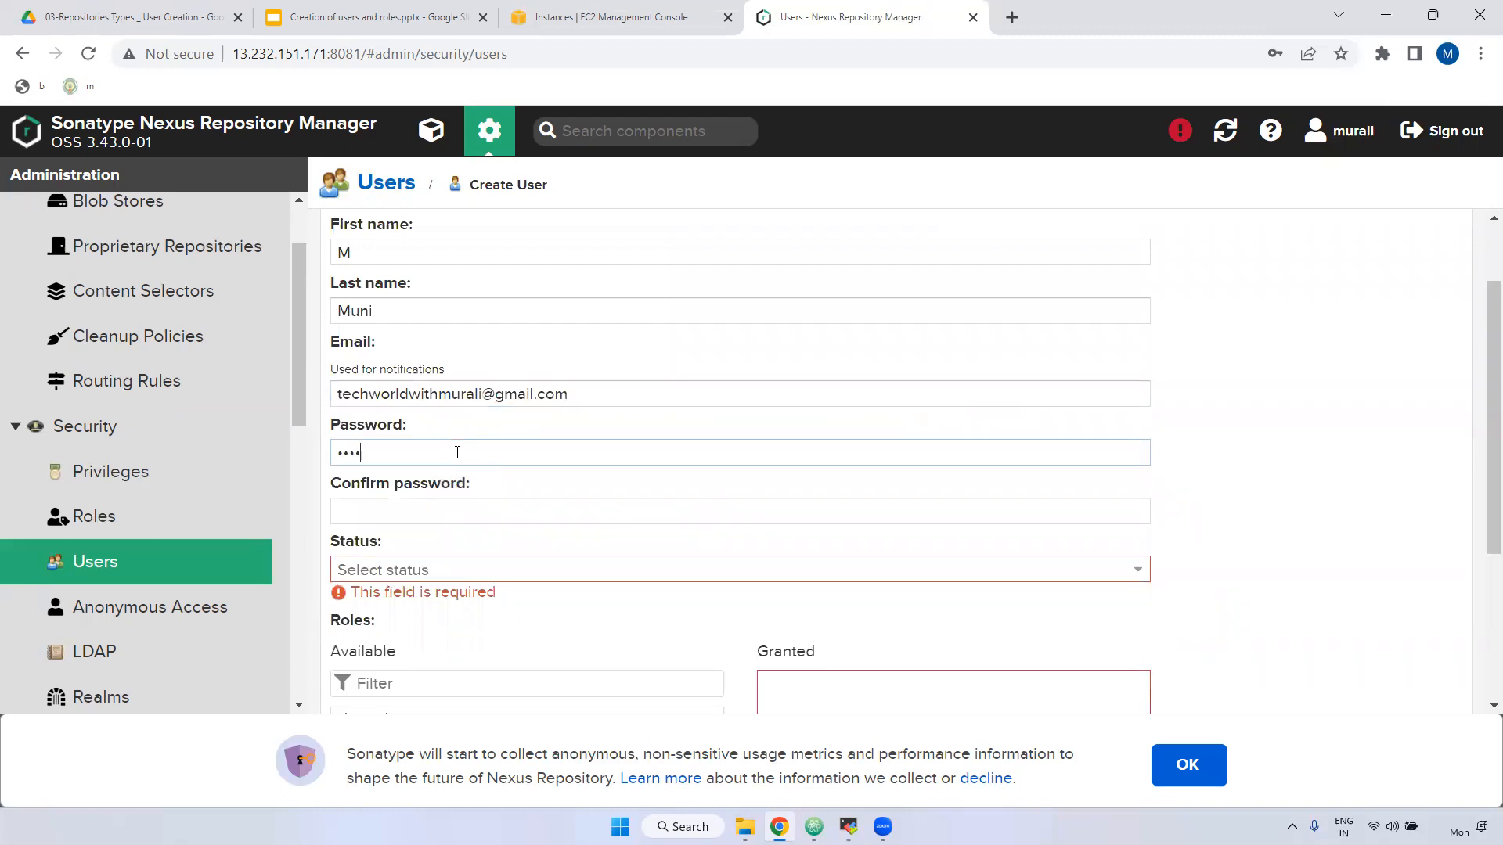
click(426, 510)
text(••••••••)
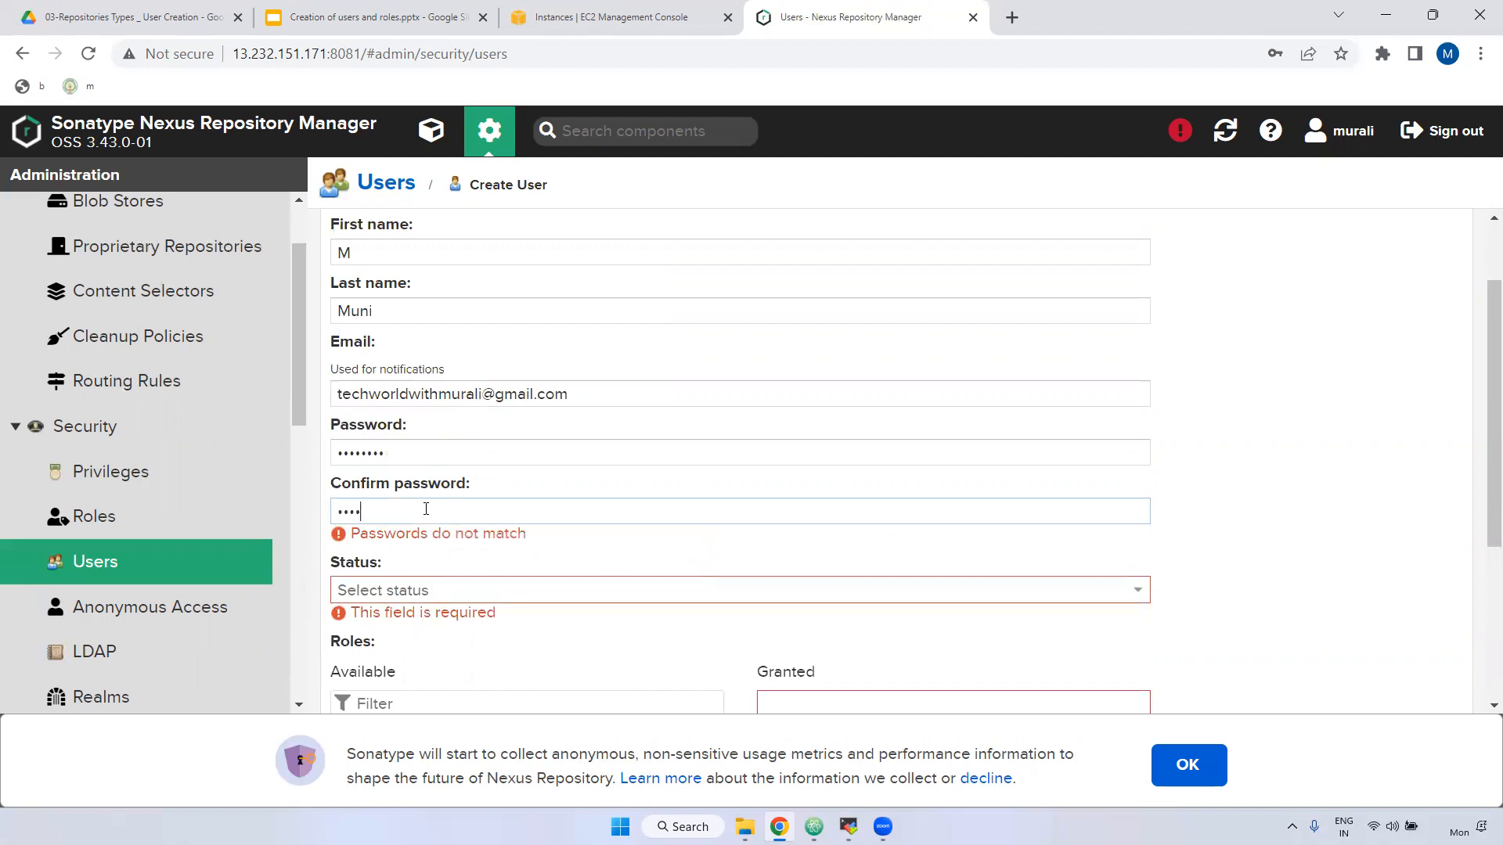
click(407, 569)
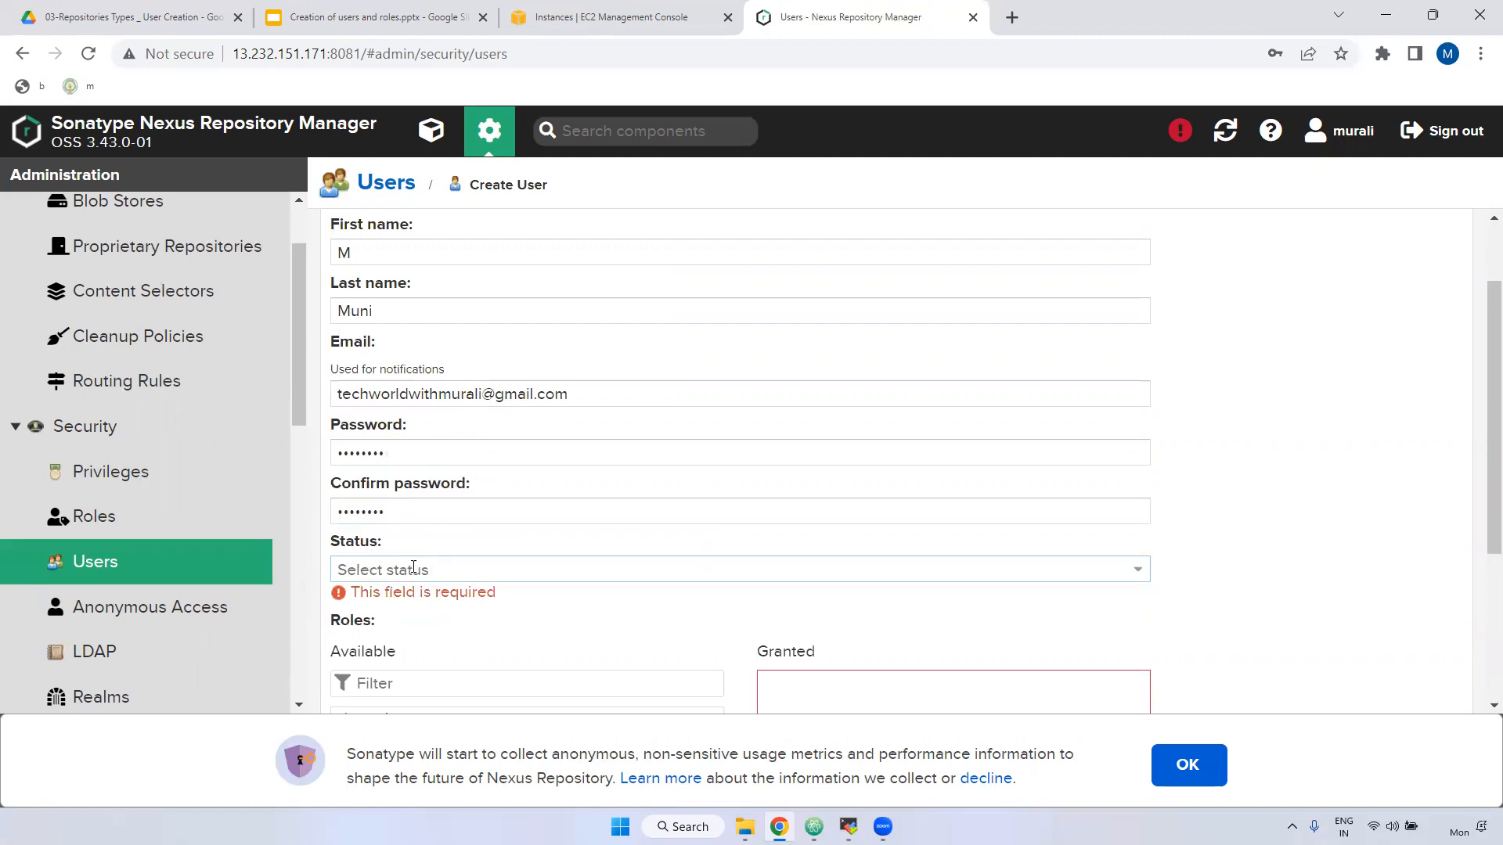
click(368, 591)
scroll(479, 598, down, 3)
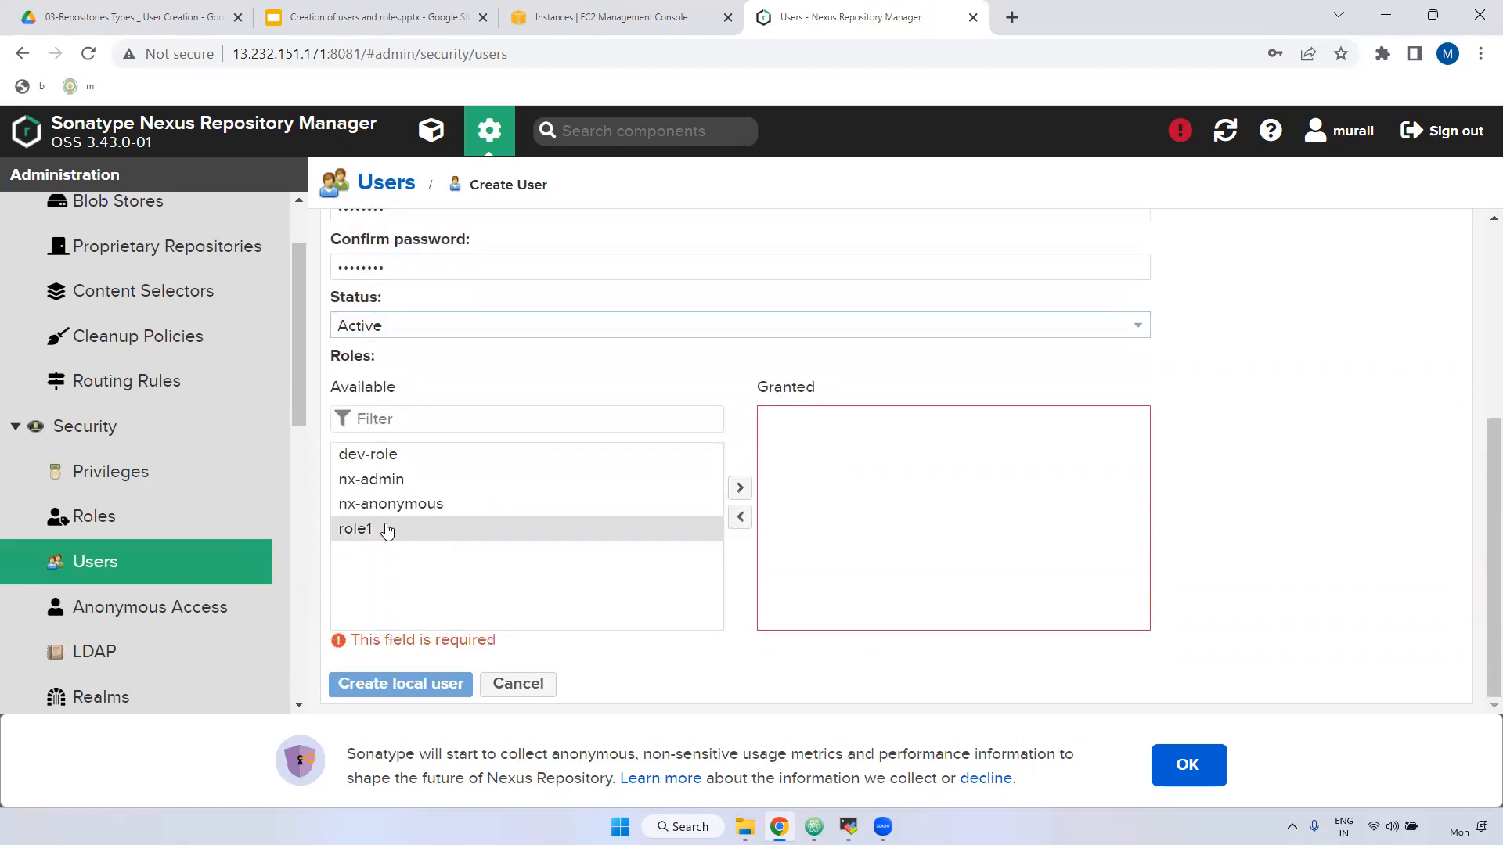
drag(397, 504, 964, 557)
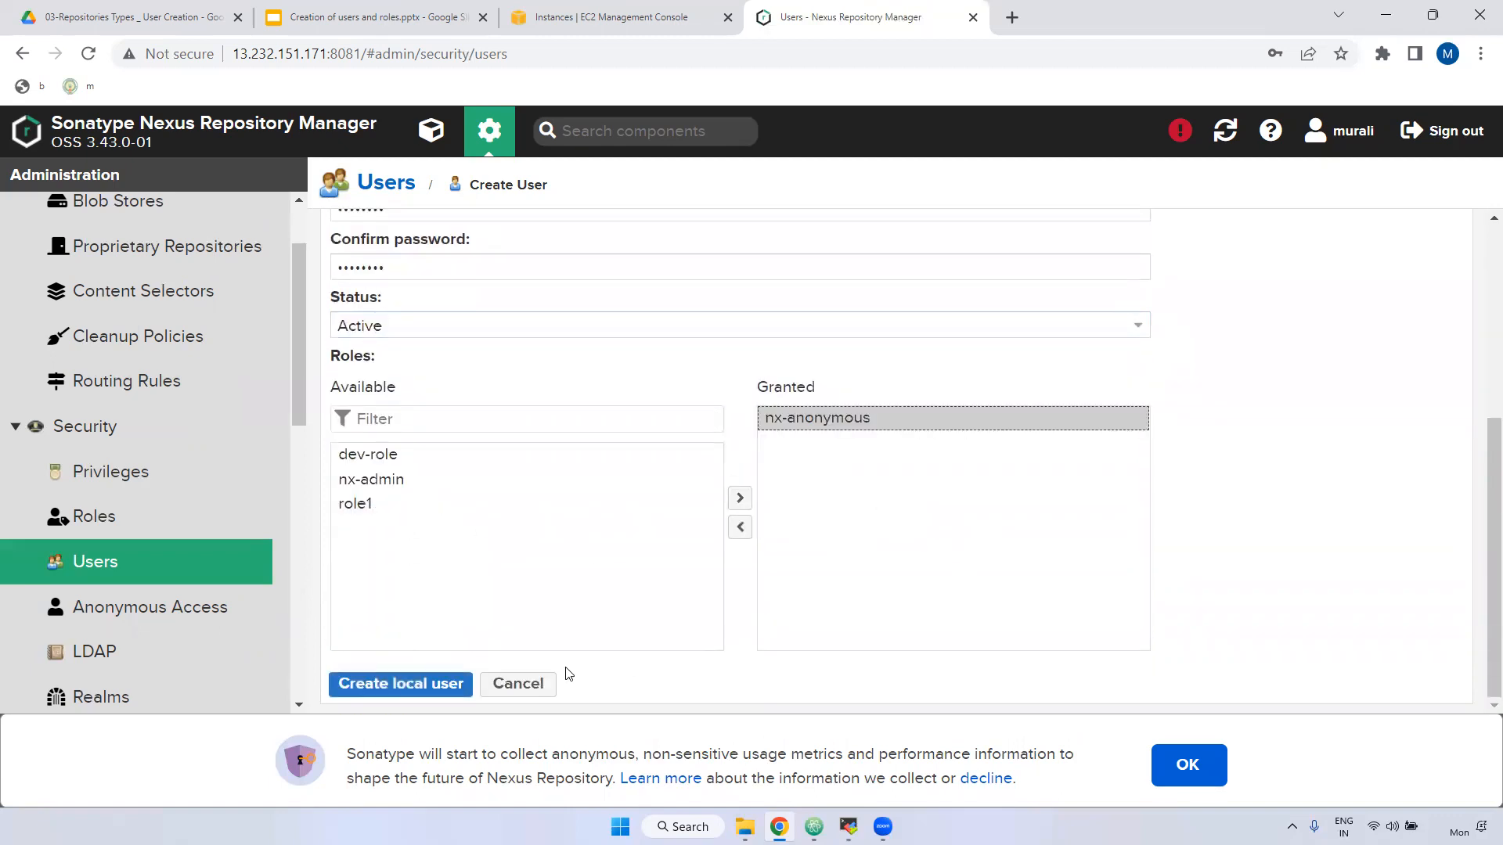
click(426, 683)
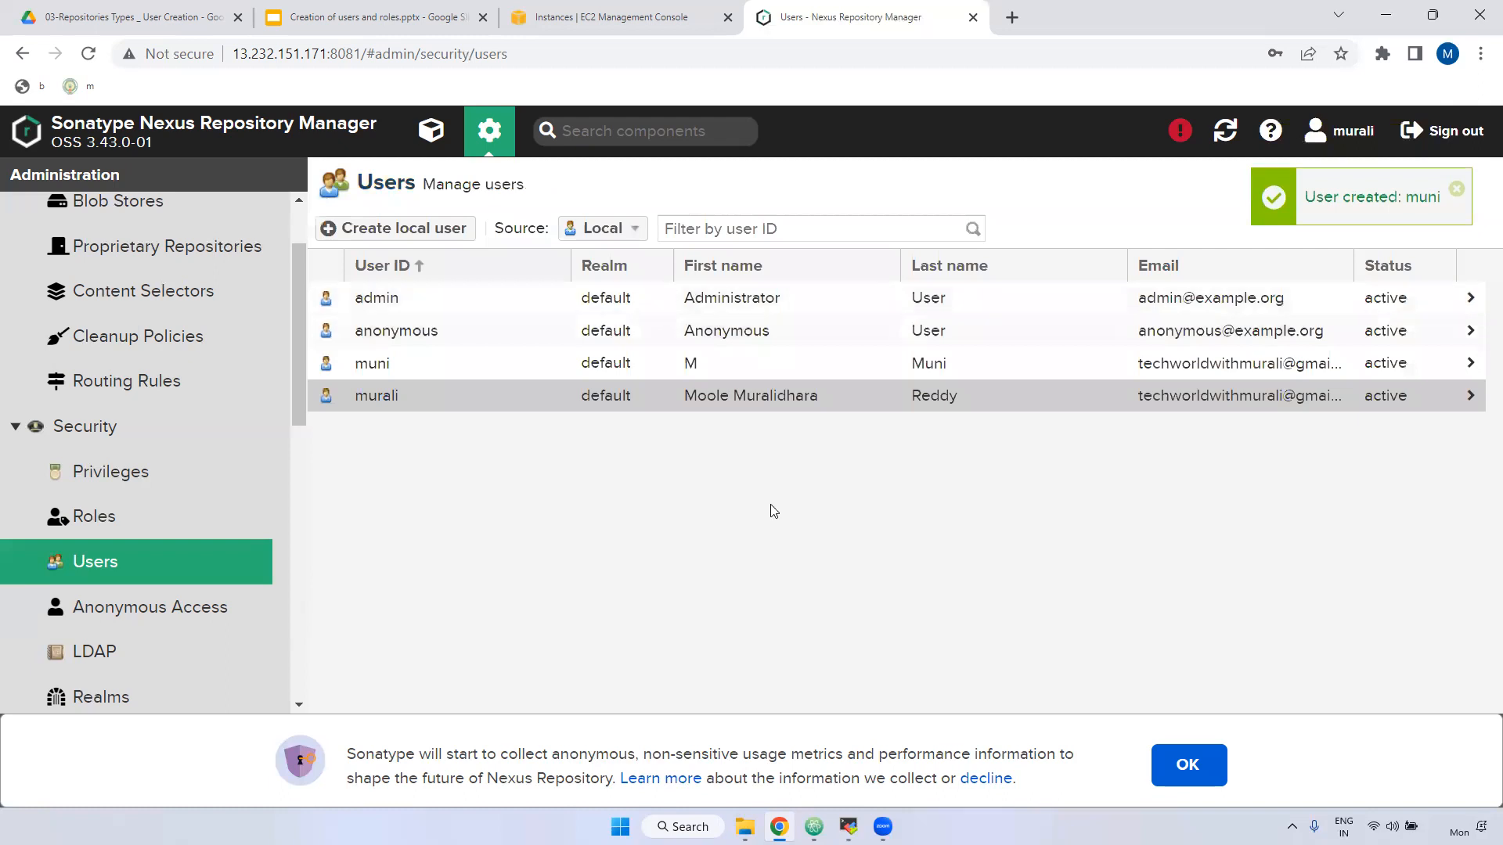
Sign out and sign back in as the new nx-anonymous user.
click(1458, 143)
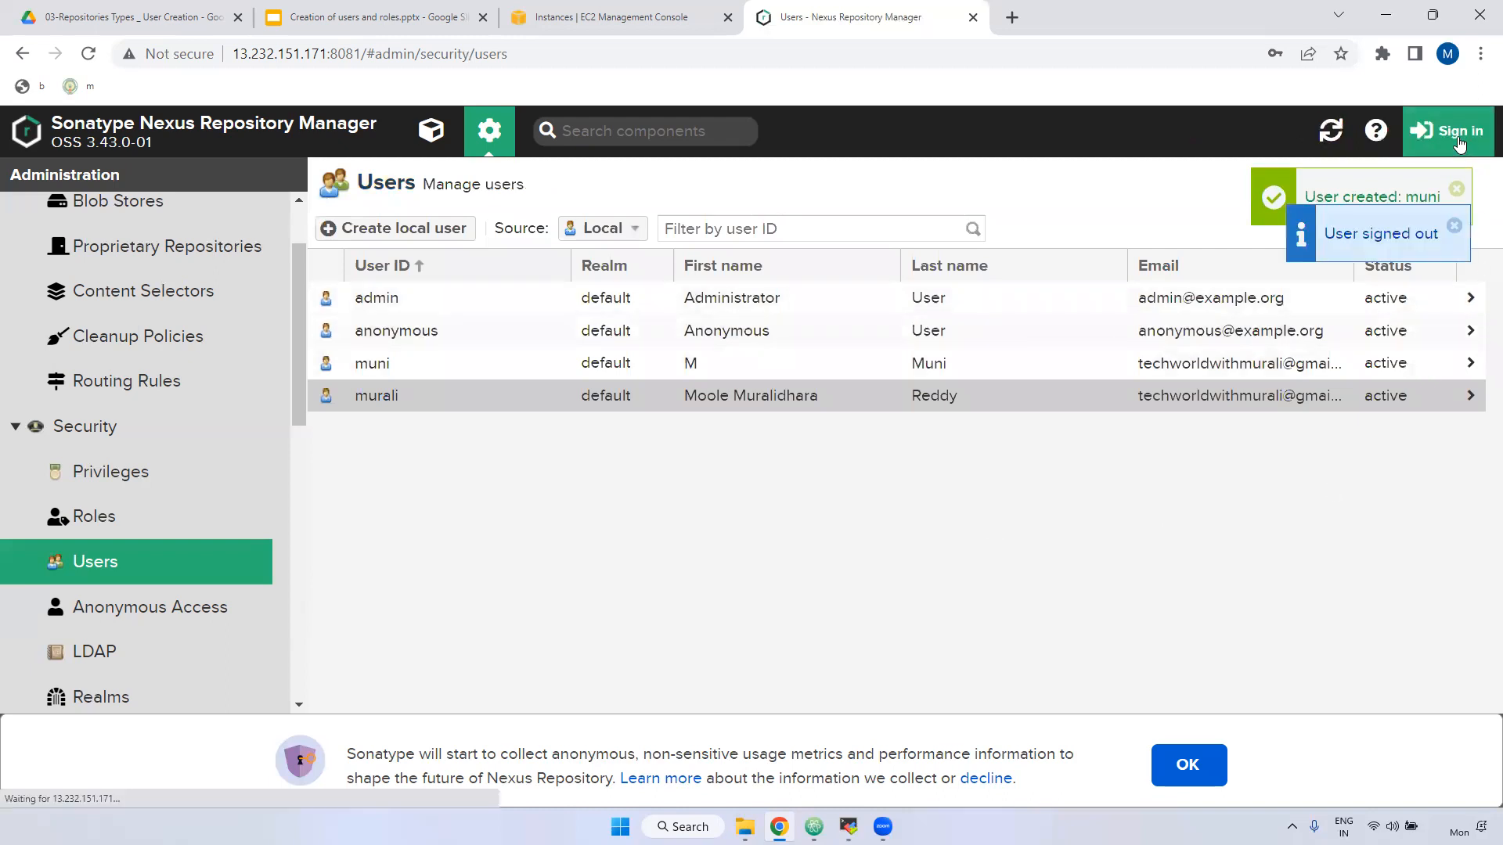
text(muni)
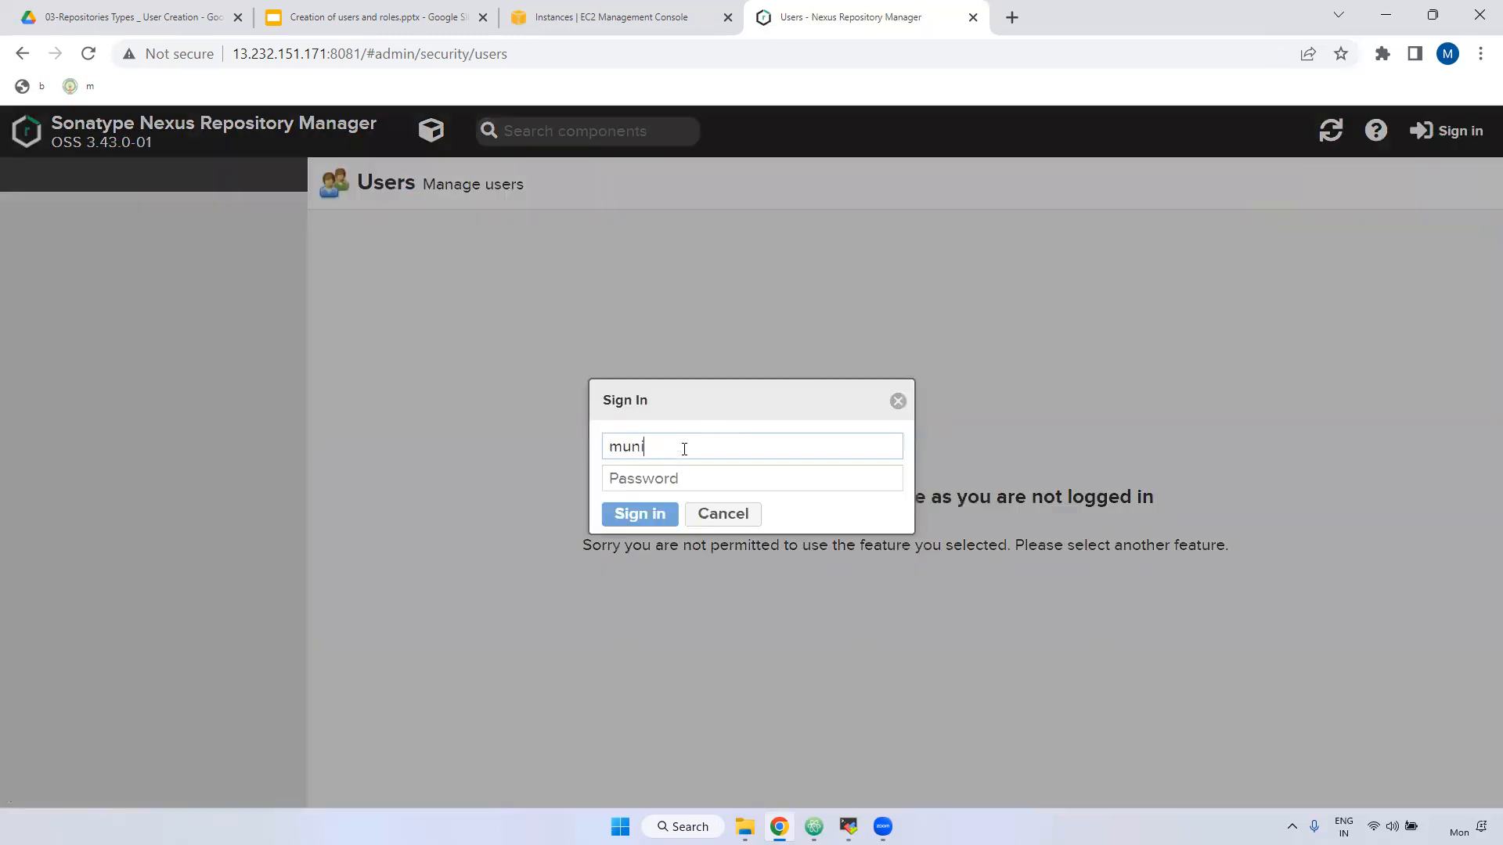
key(Tab)
text(••••)
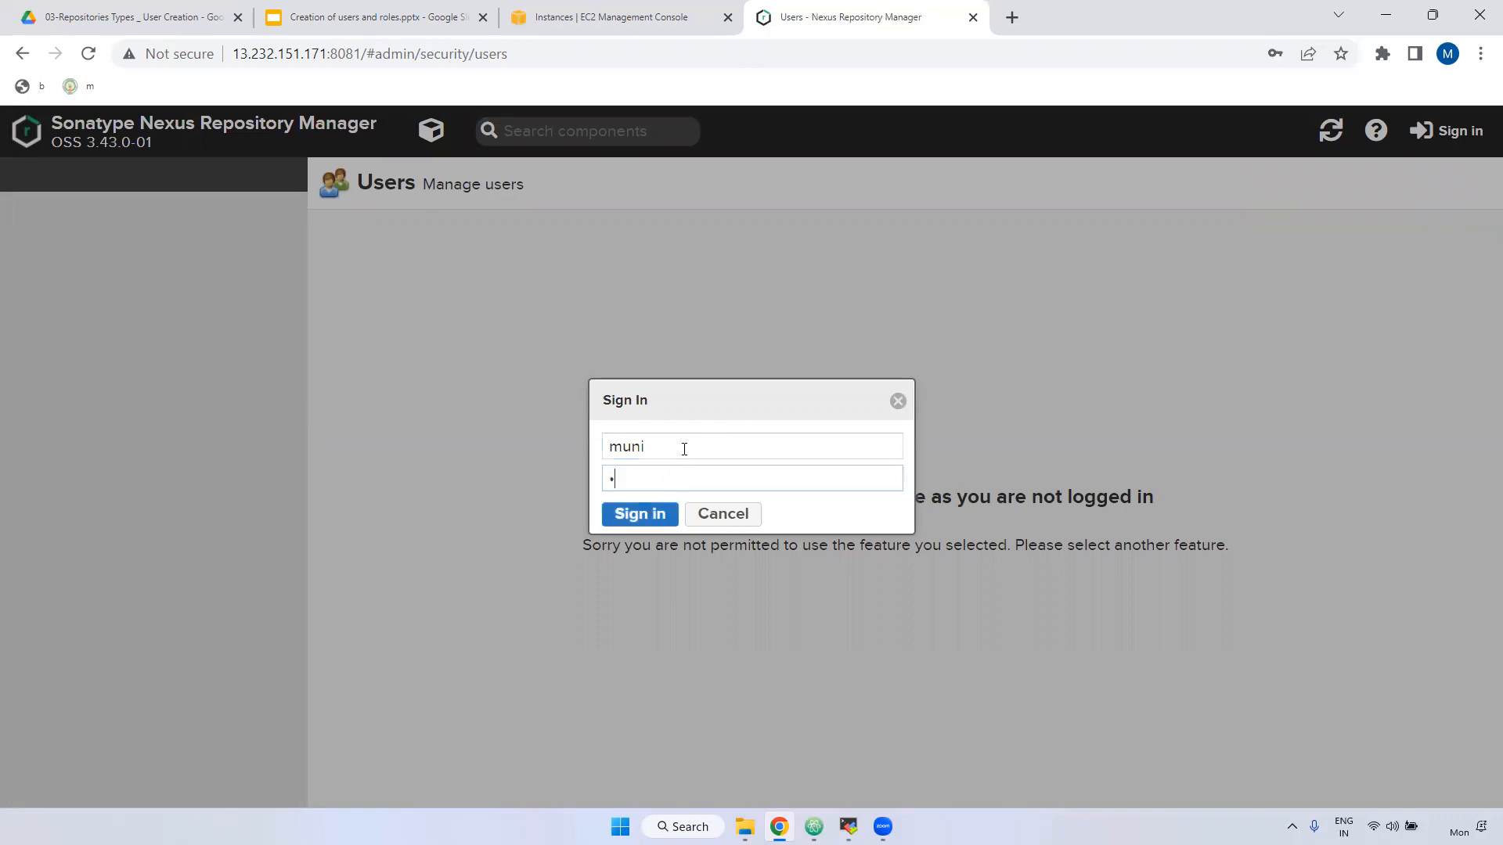
text(••••)
click(628, 515)
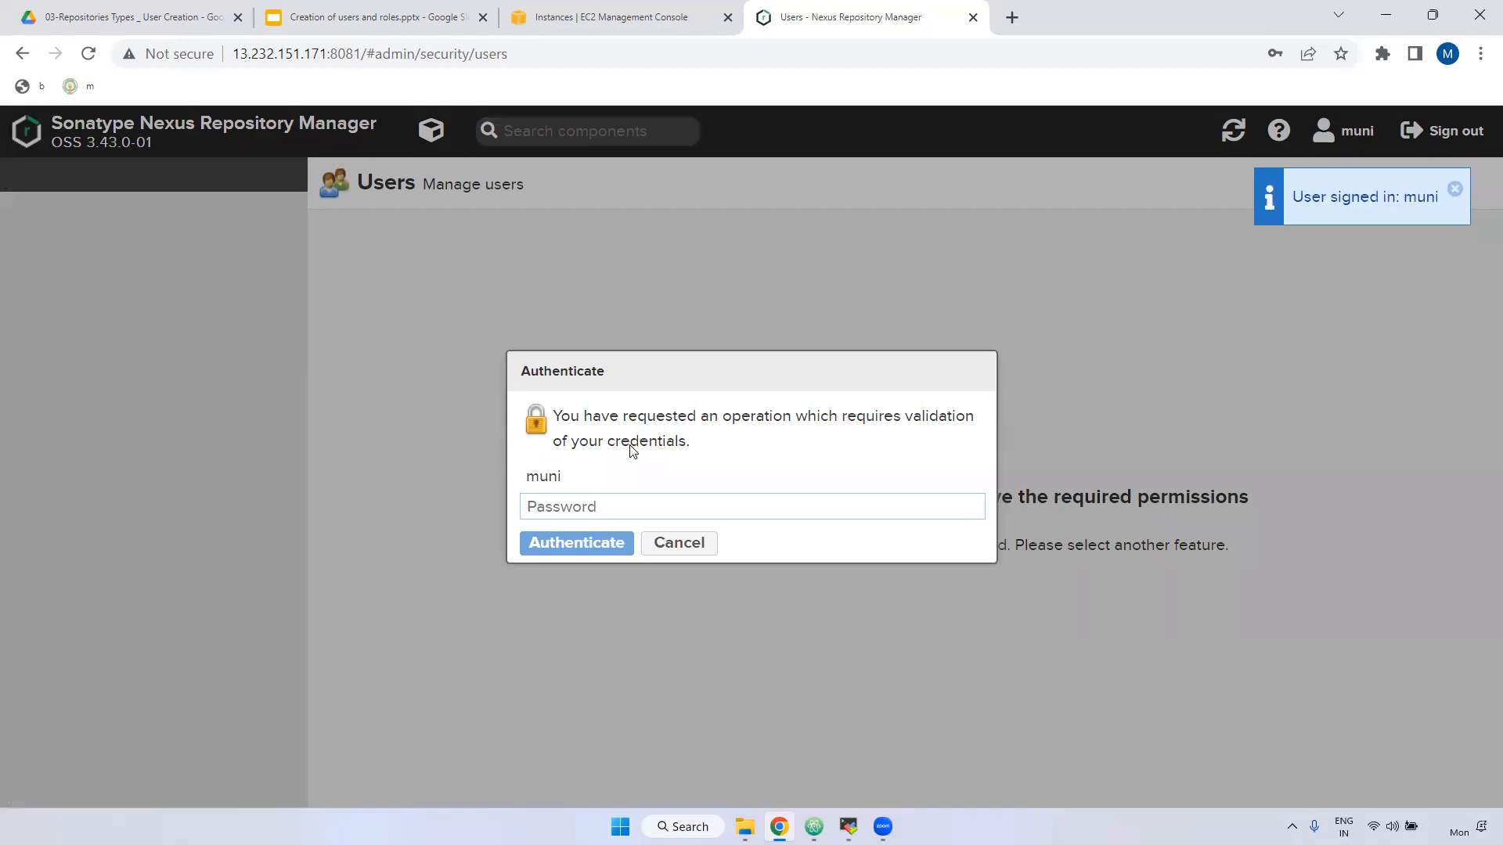
Attempt re-authentication, dismiss the prompt, and sign the limited user out.
click(576, 505)
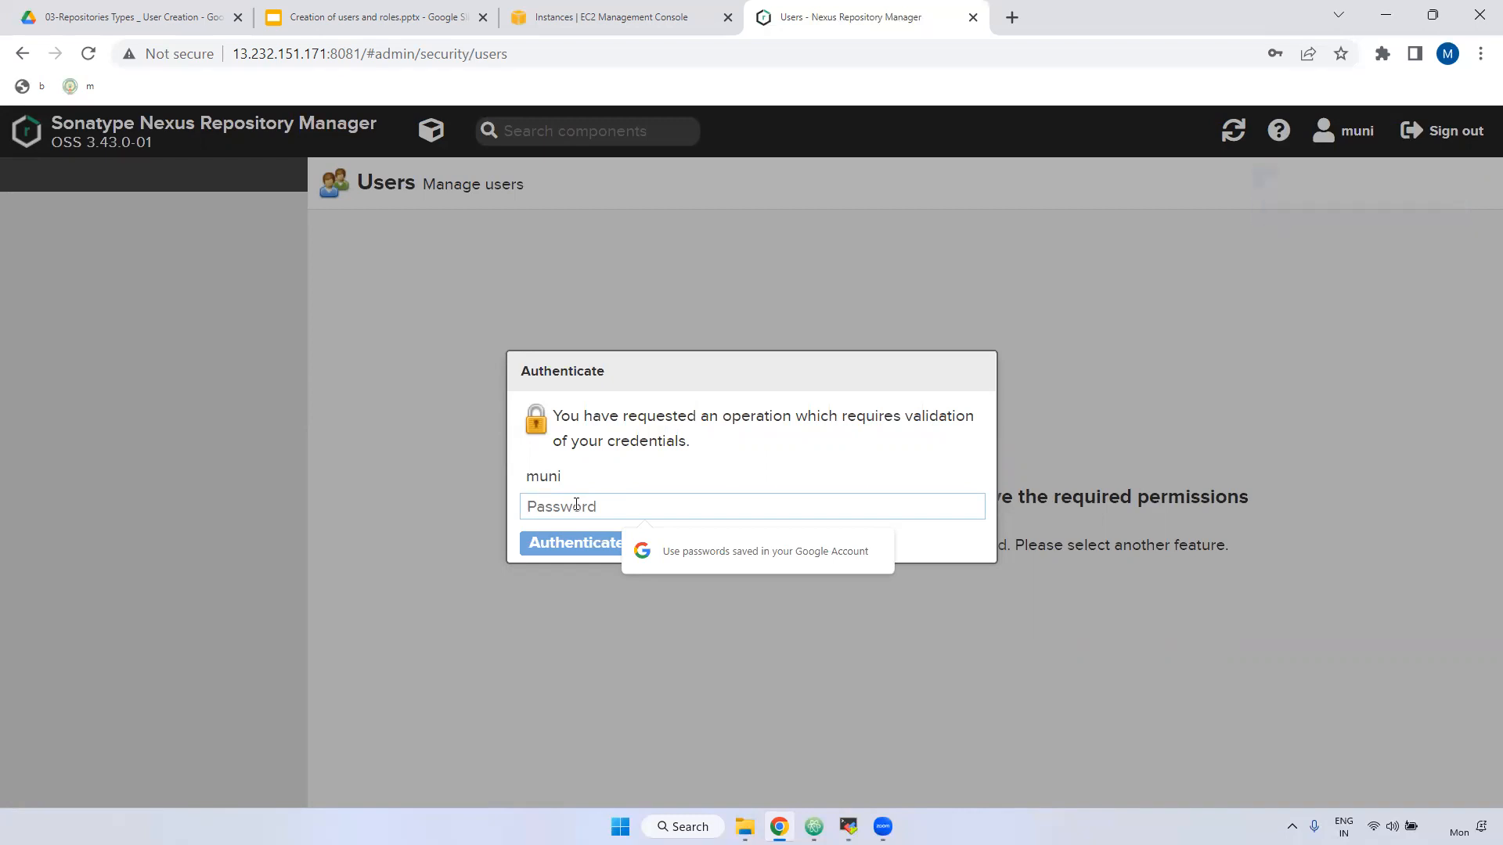
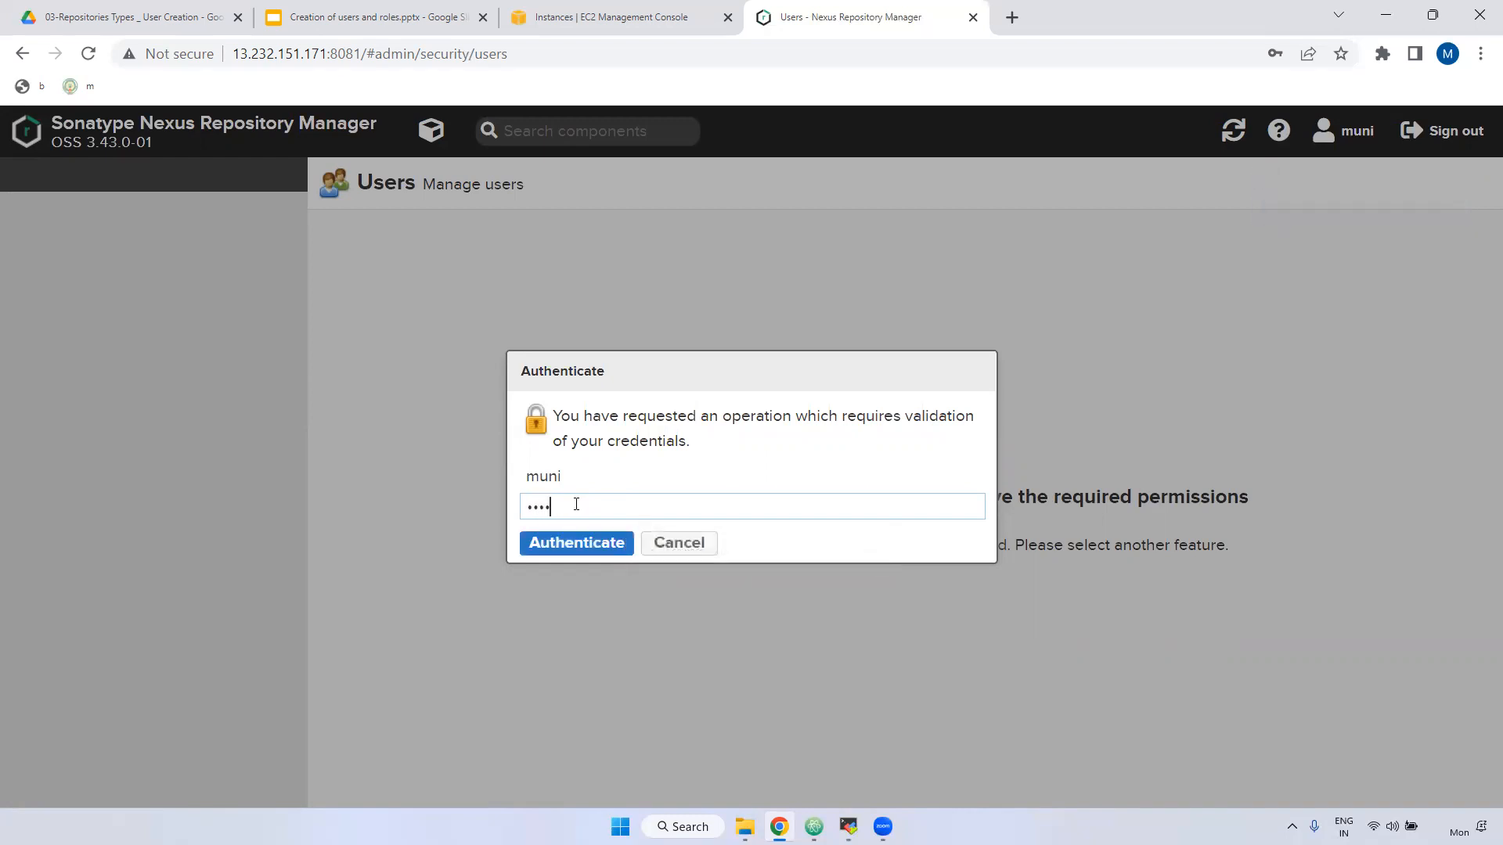
click(574, 543)
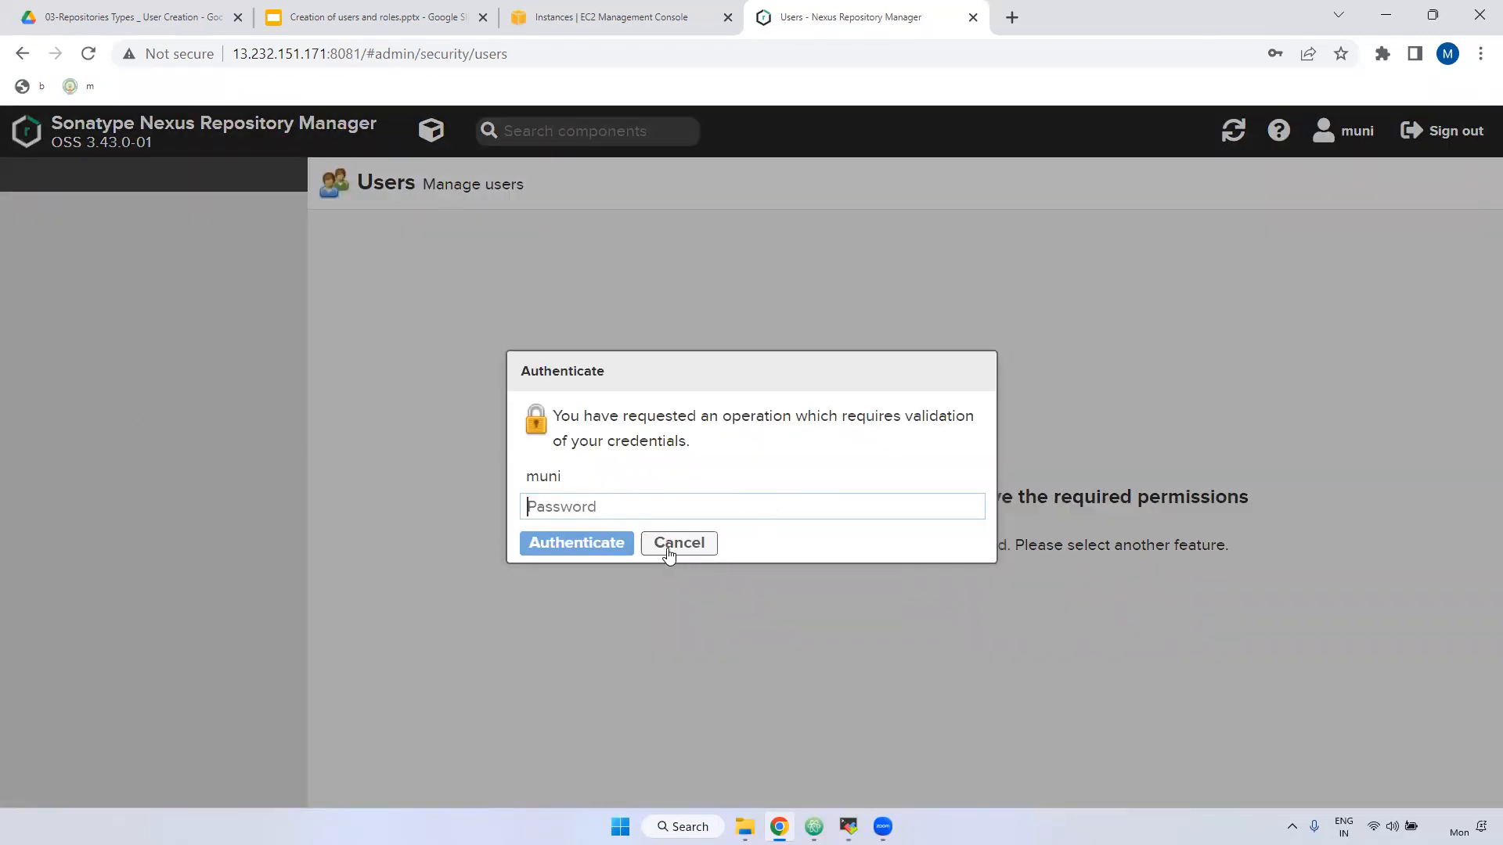
click(675, 552)
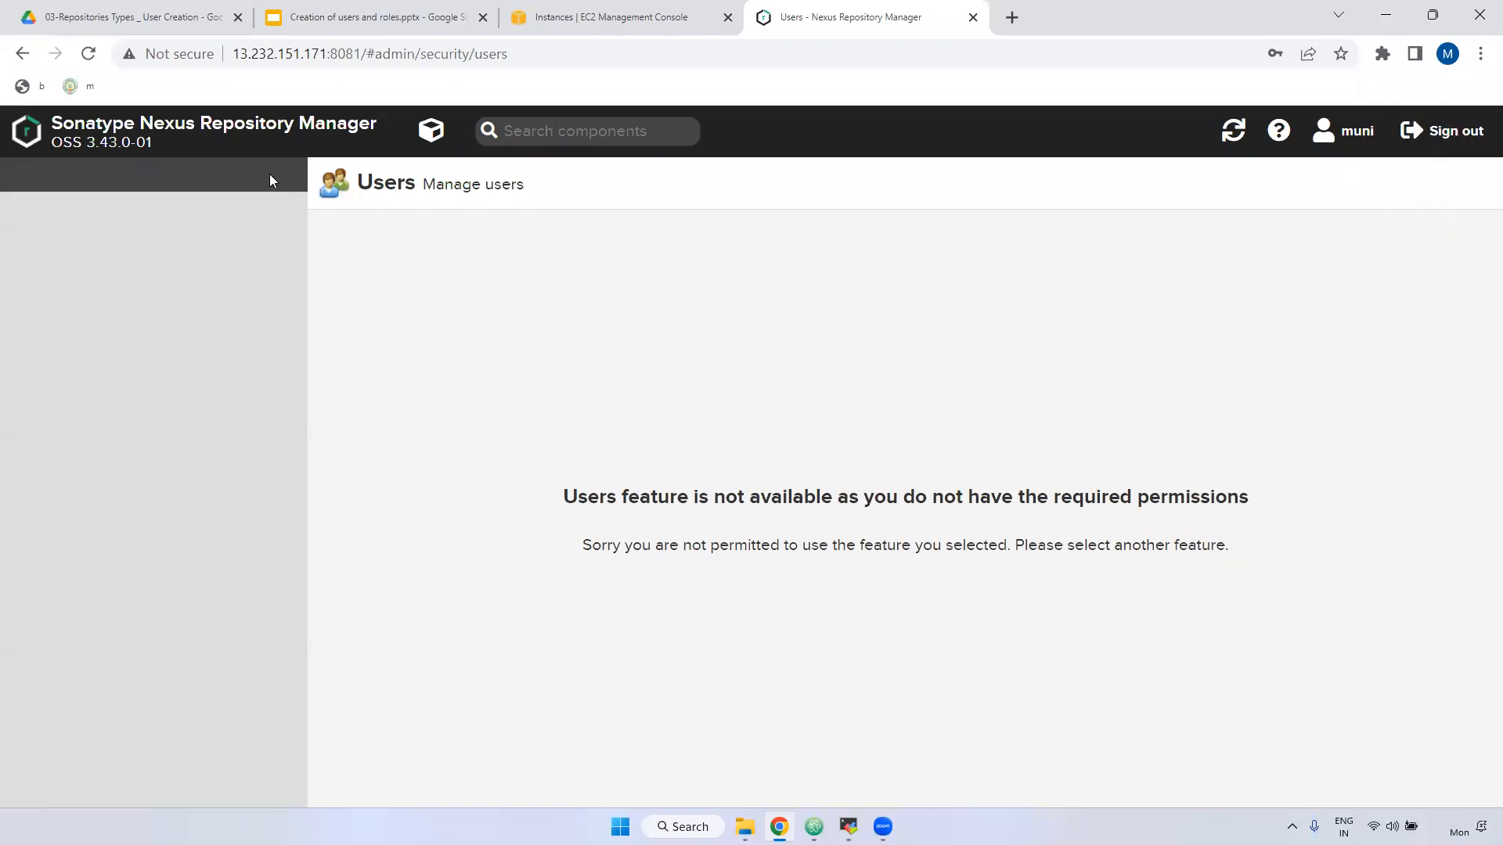
click(1432, 132)
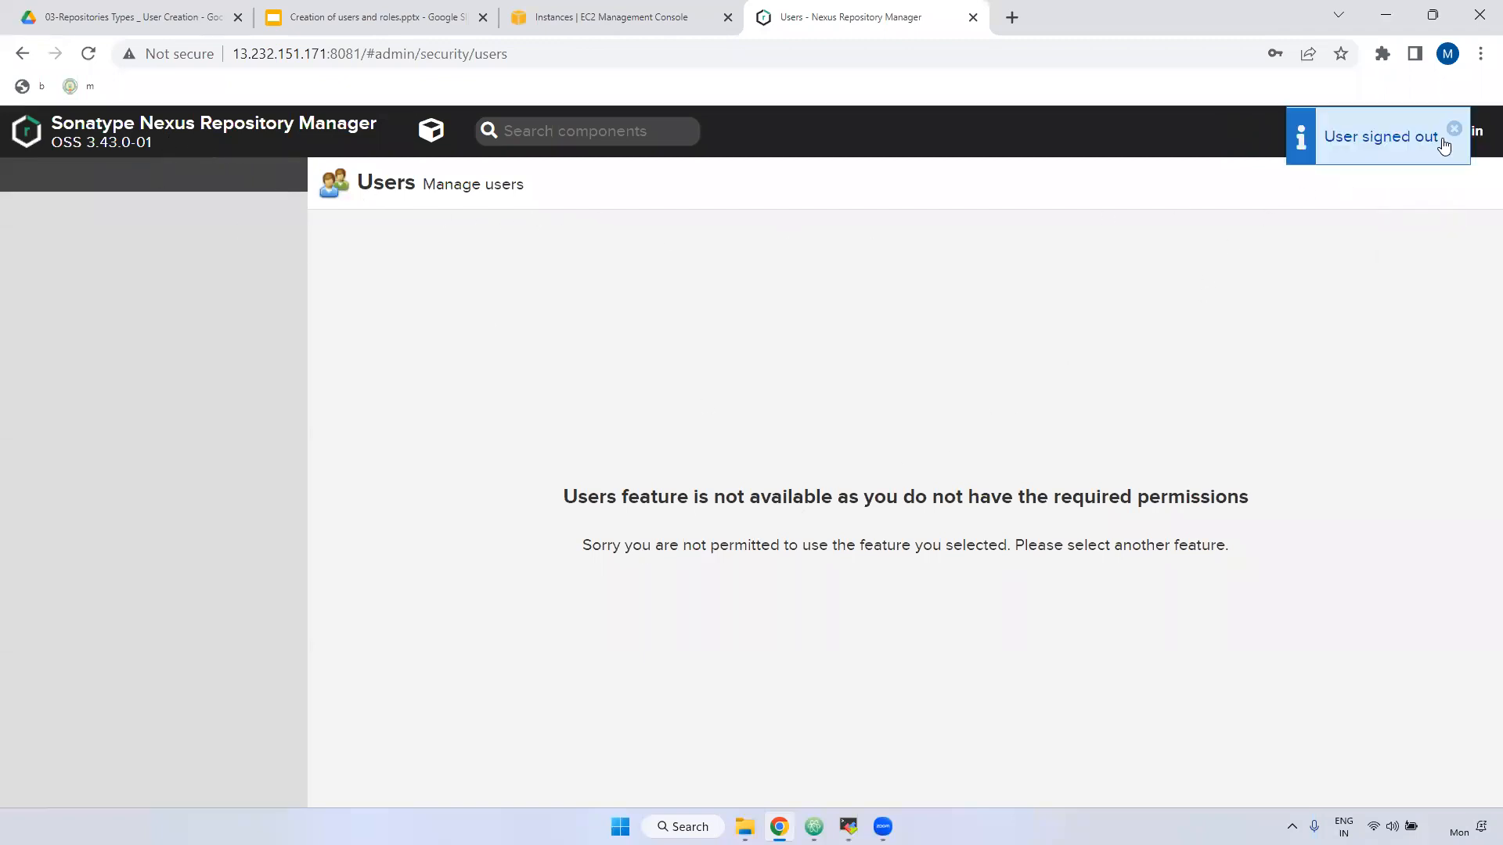
click(1447, 130)
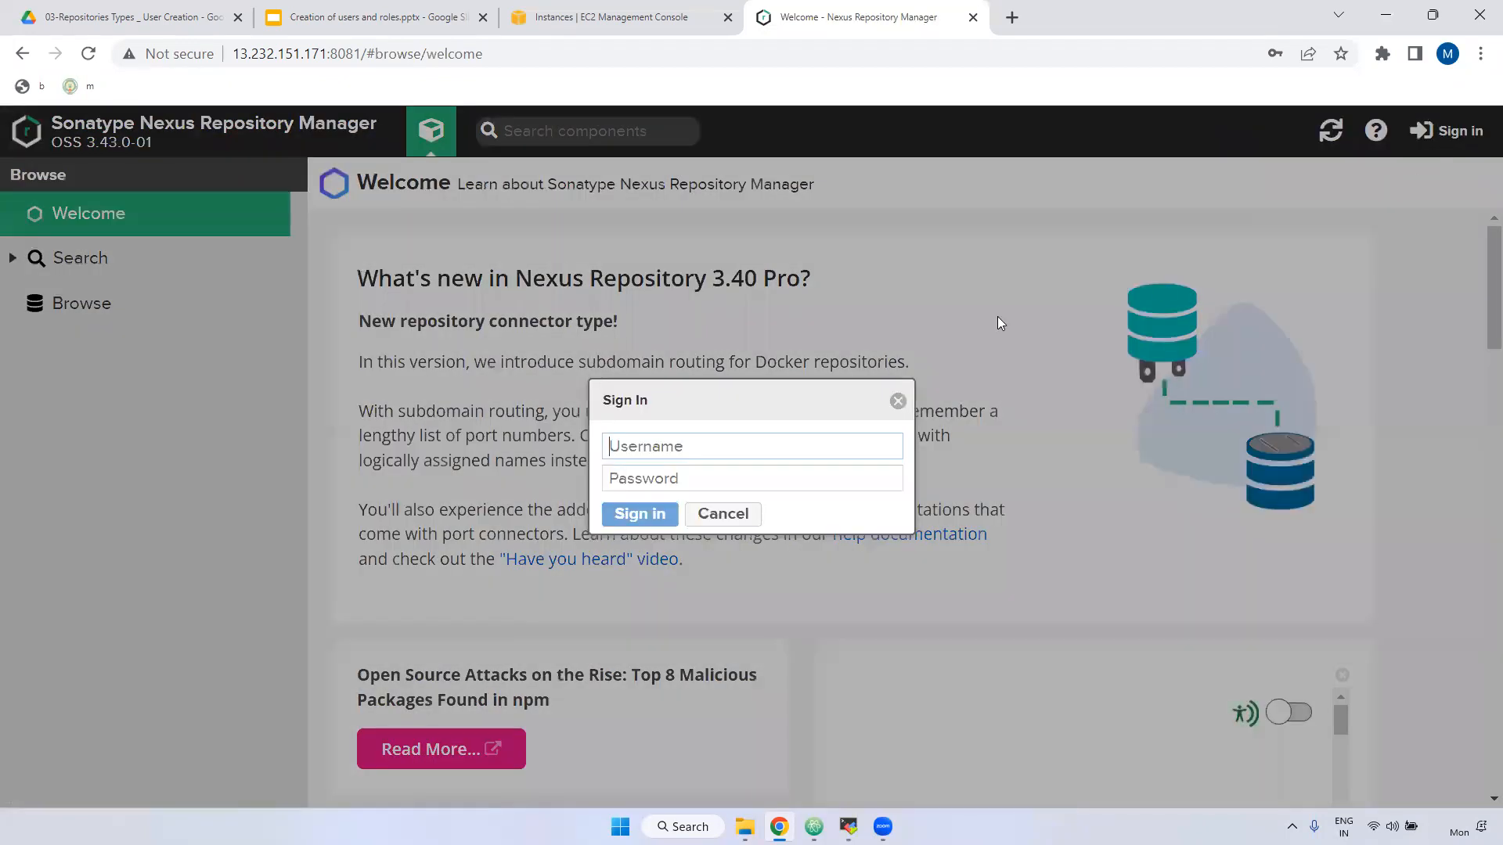
Sign in as the browse-only user, view Search, Browse and maven-snapshots, then return to Welcome.
key(Tab)
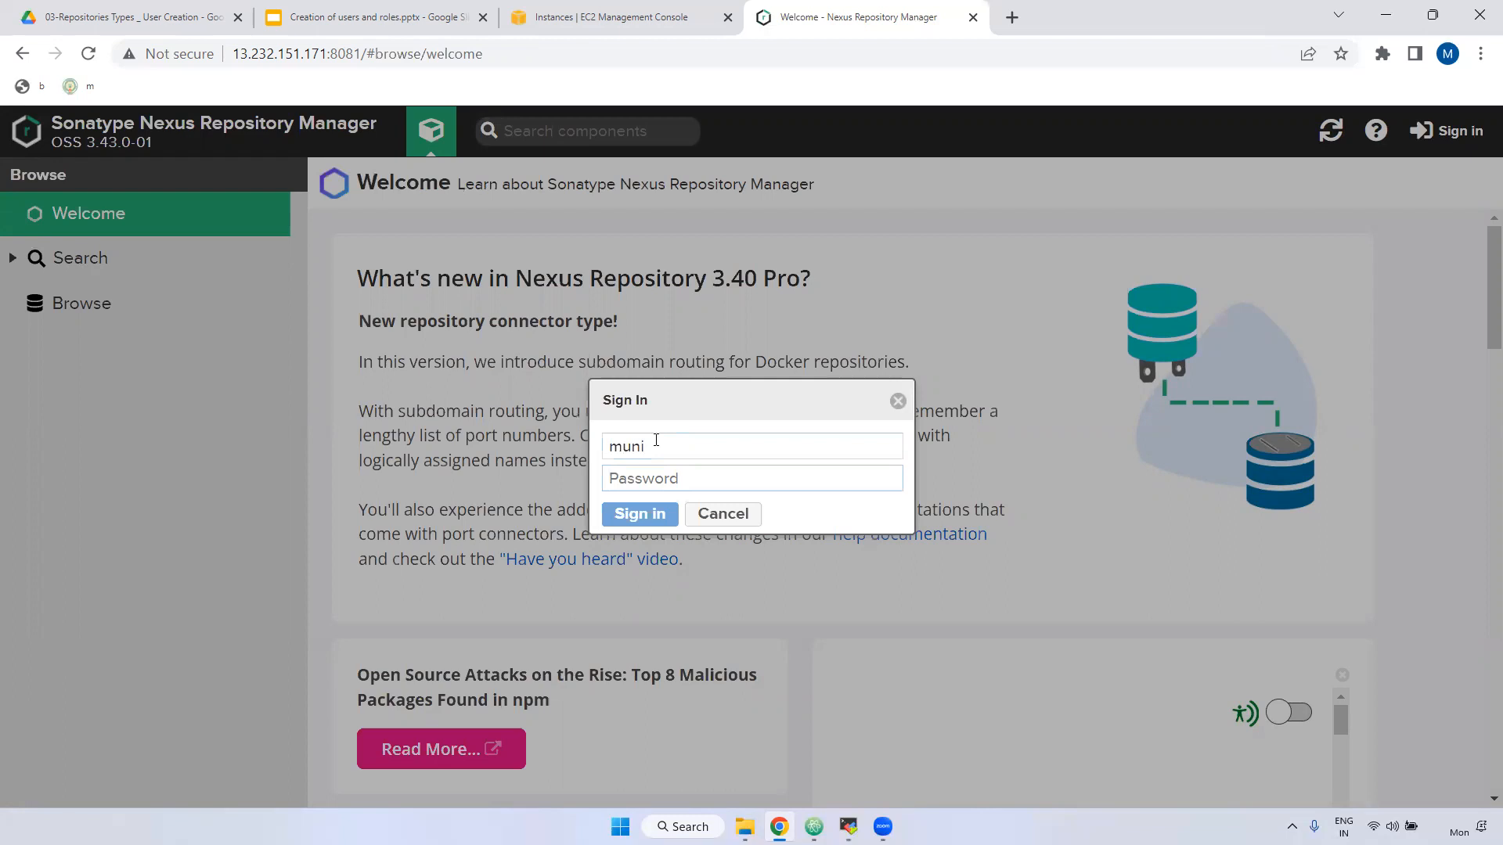
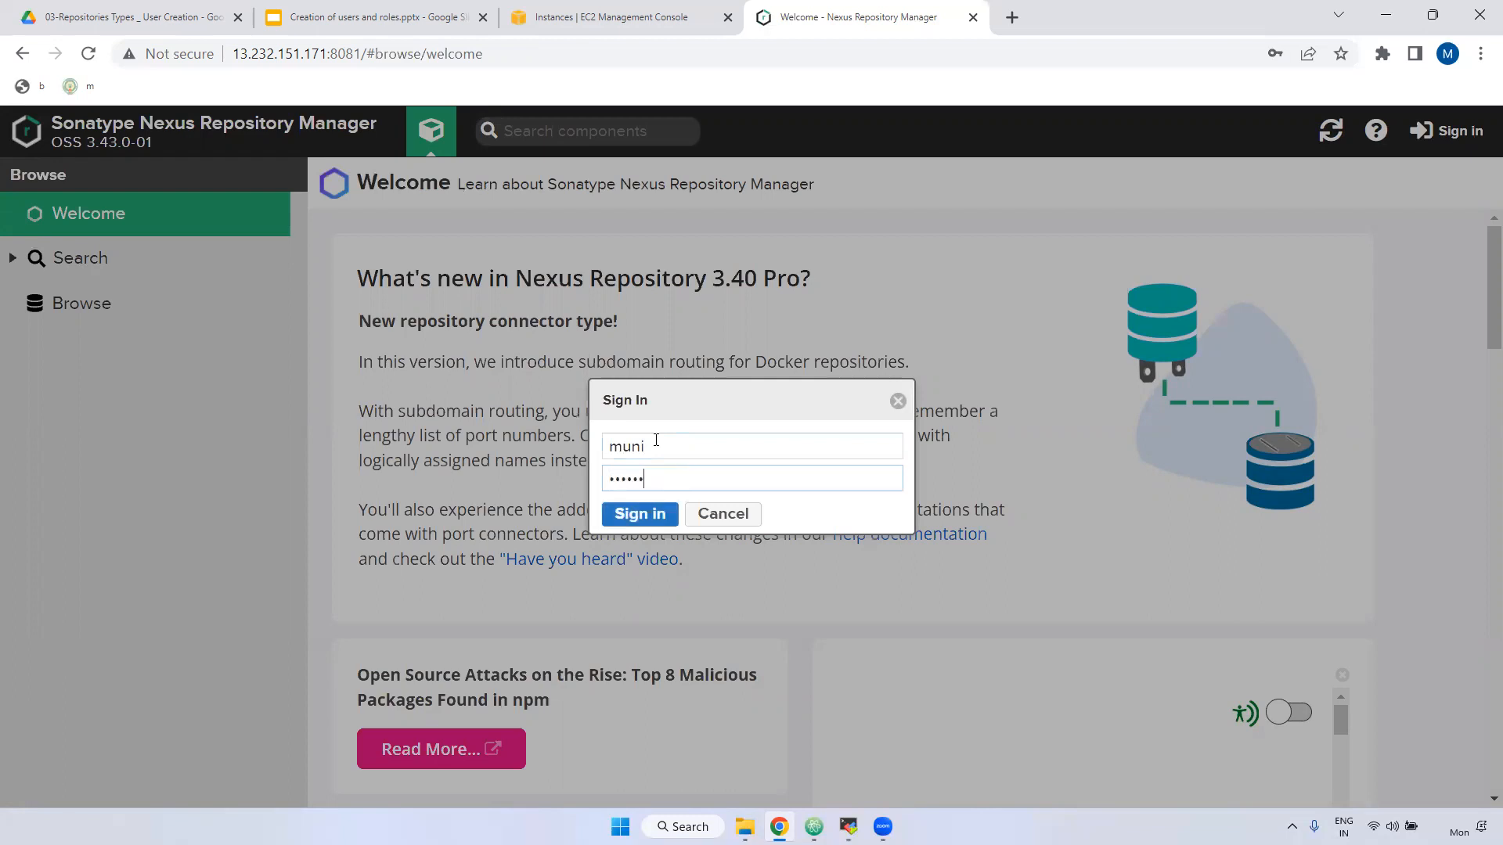
key(Return)
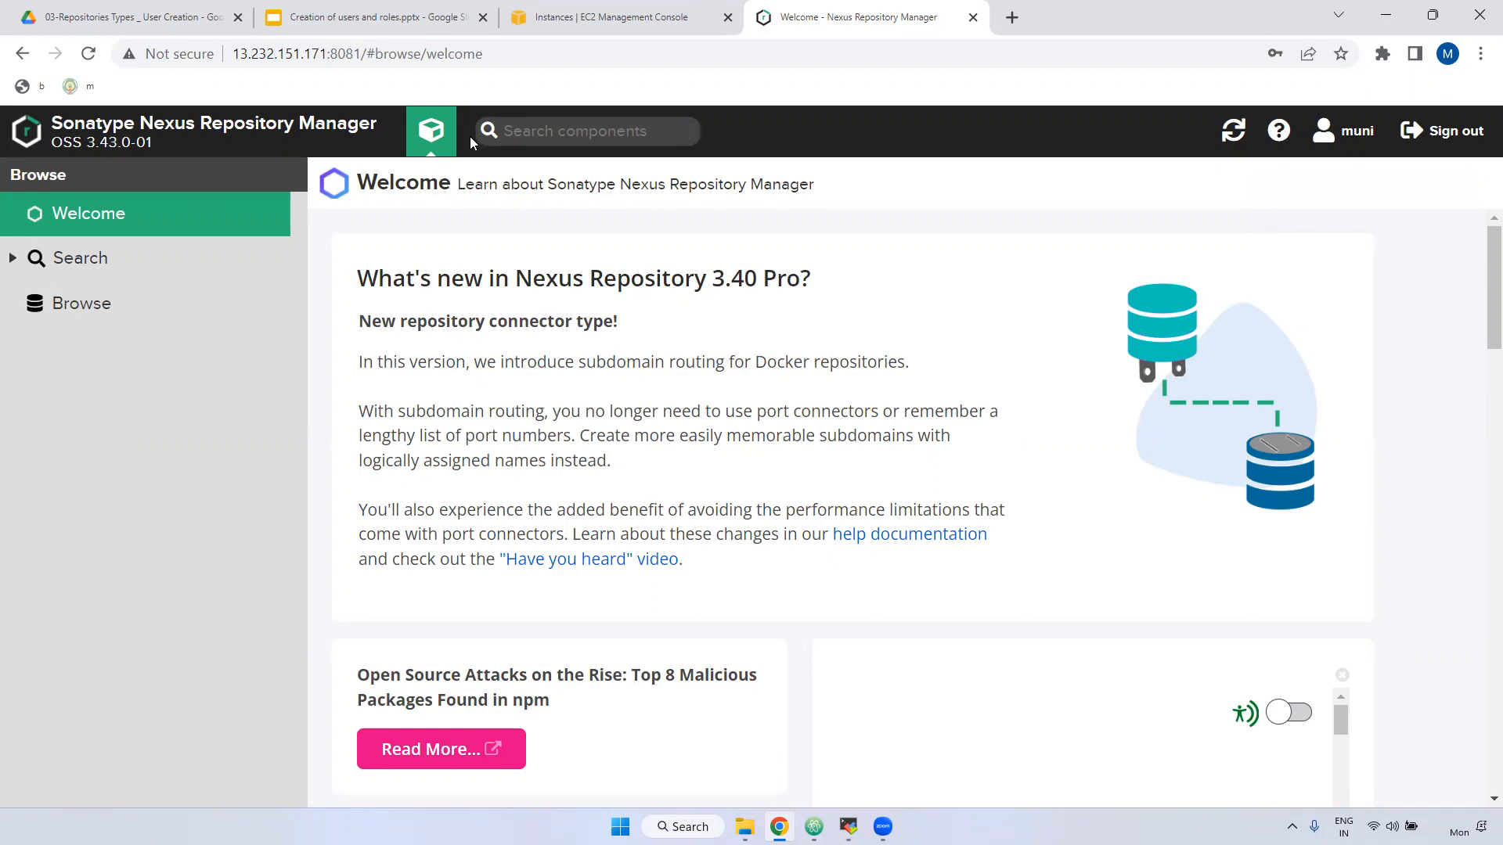
click(79, 259)
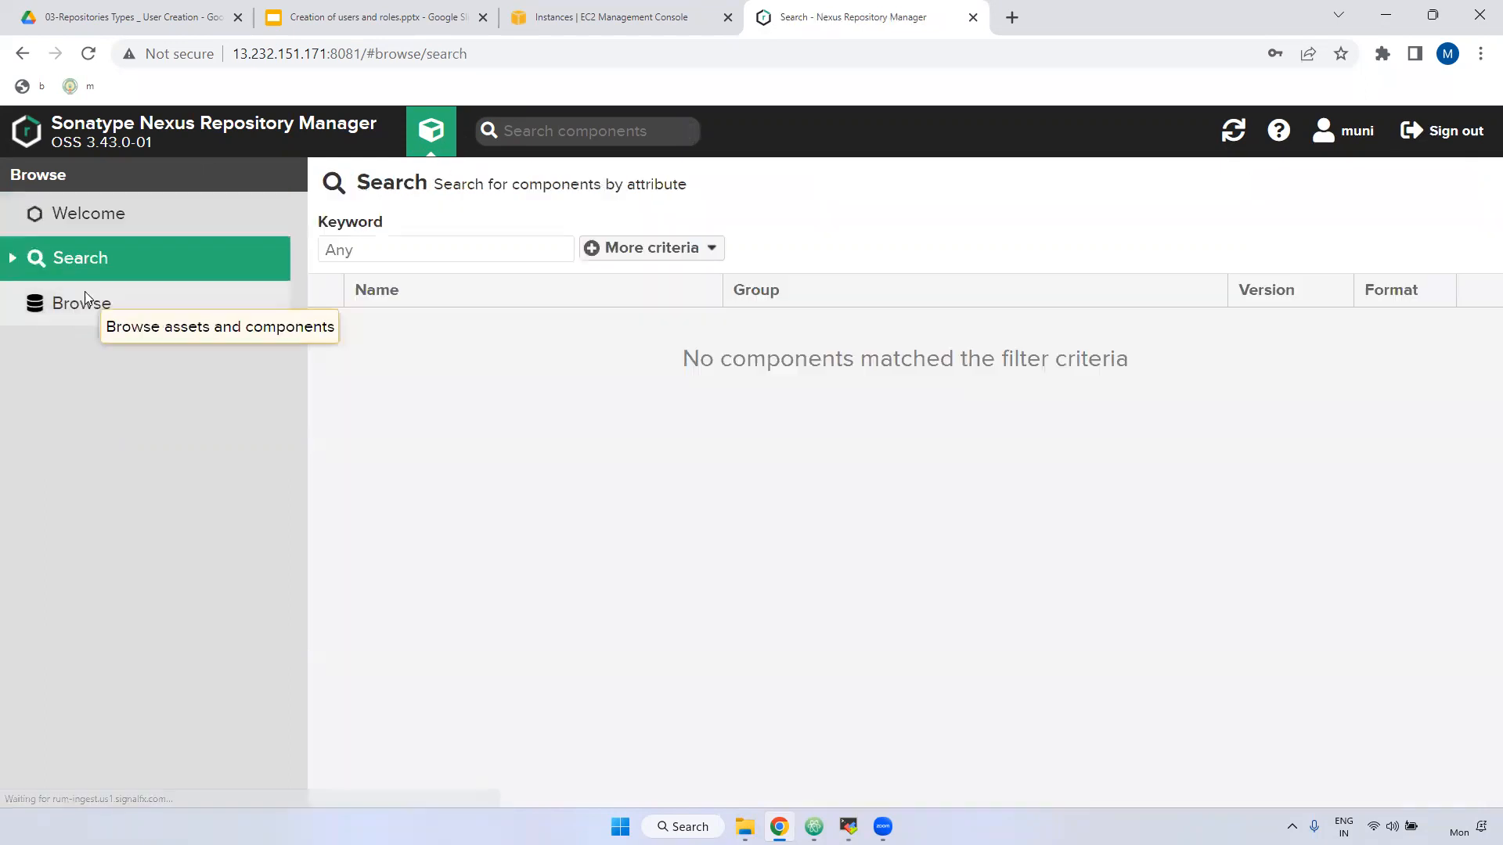
click(73, 314)
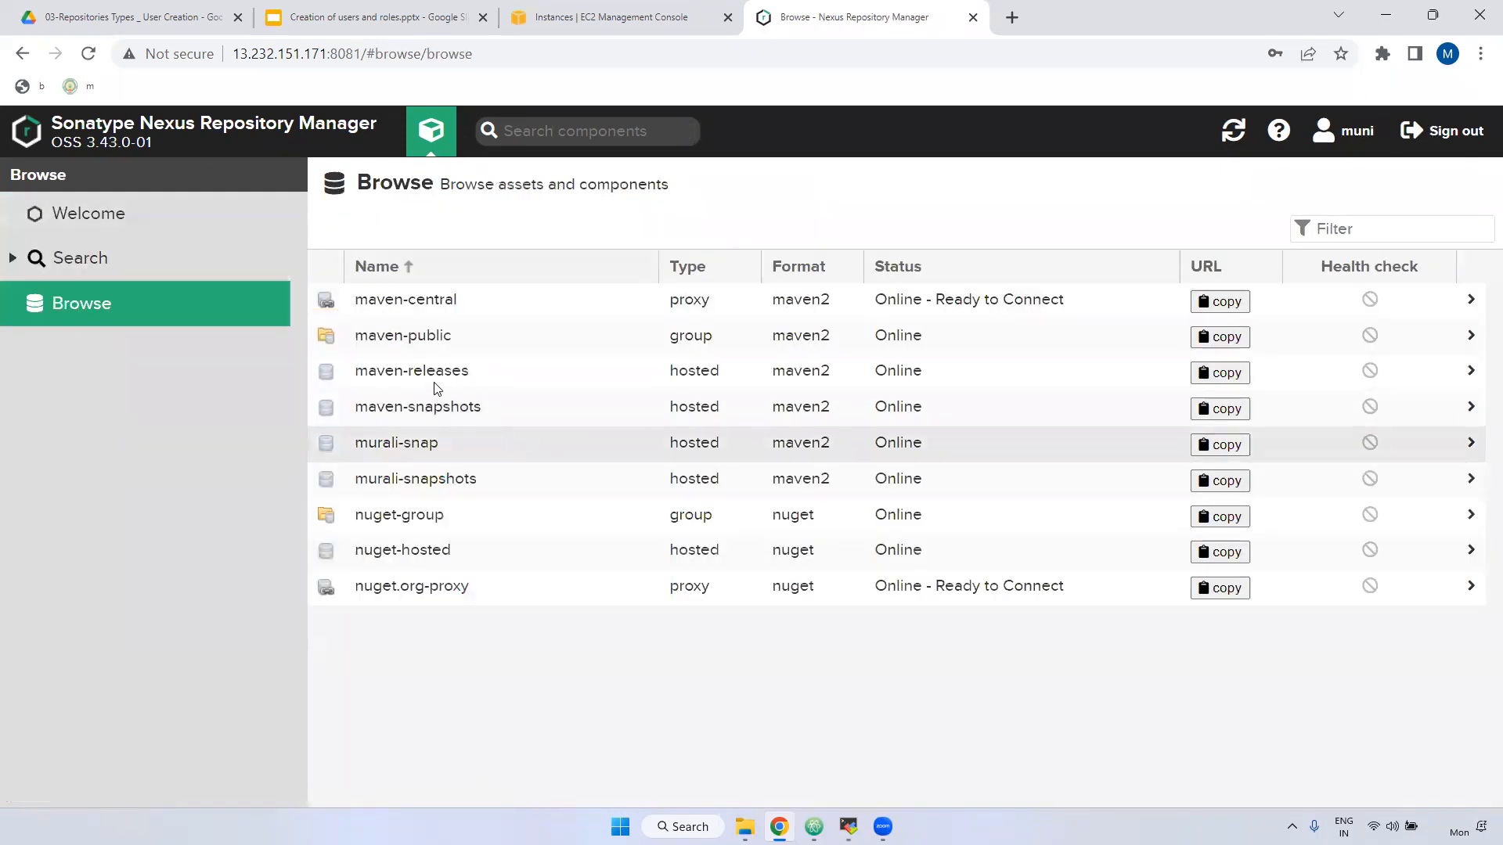
click(423, 411)
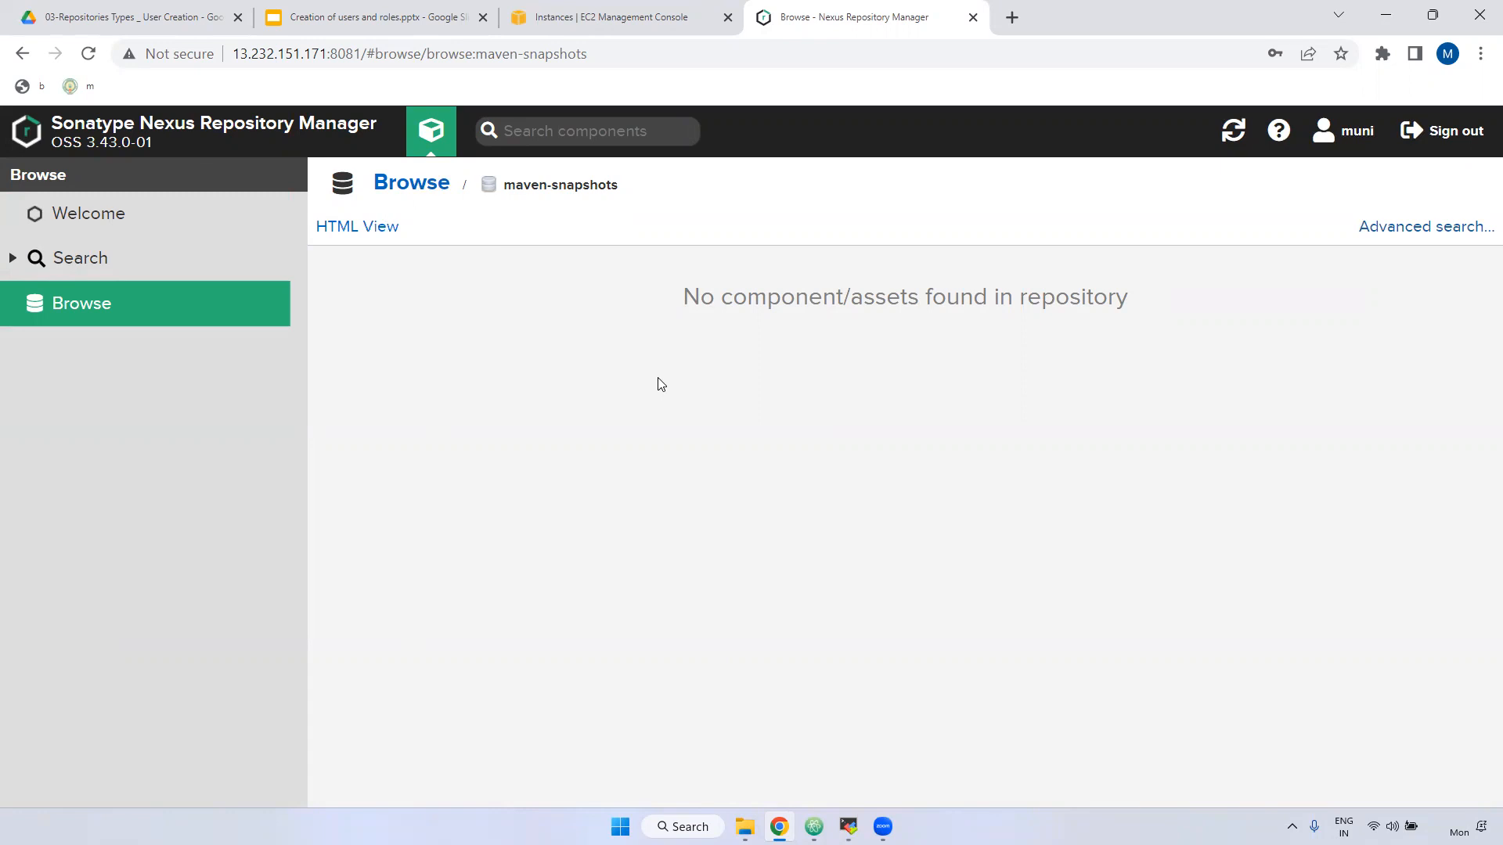
click(410, 188)
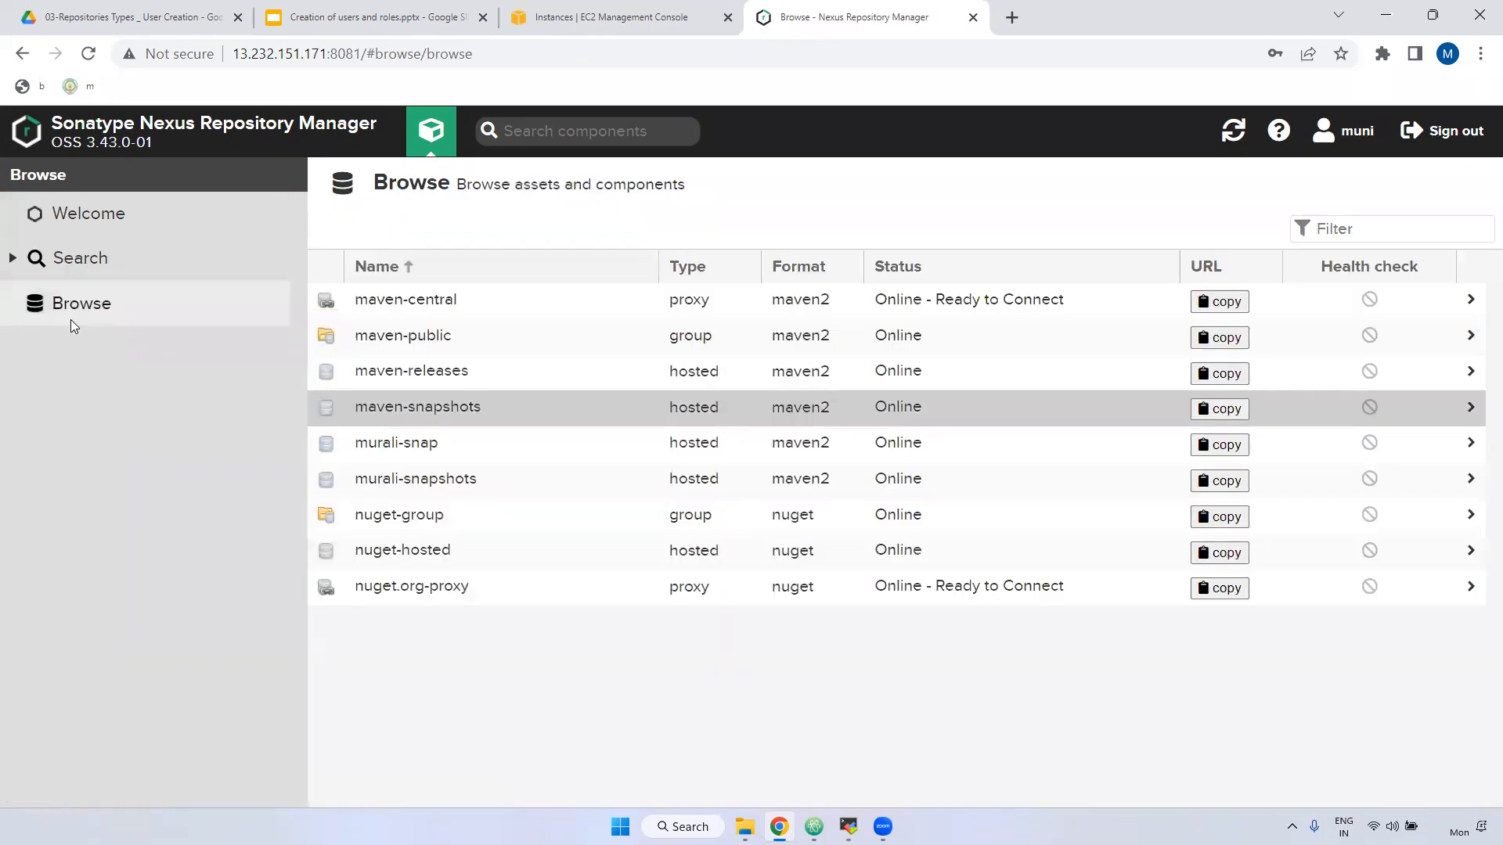
click(56, 205)
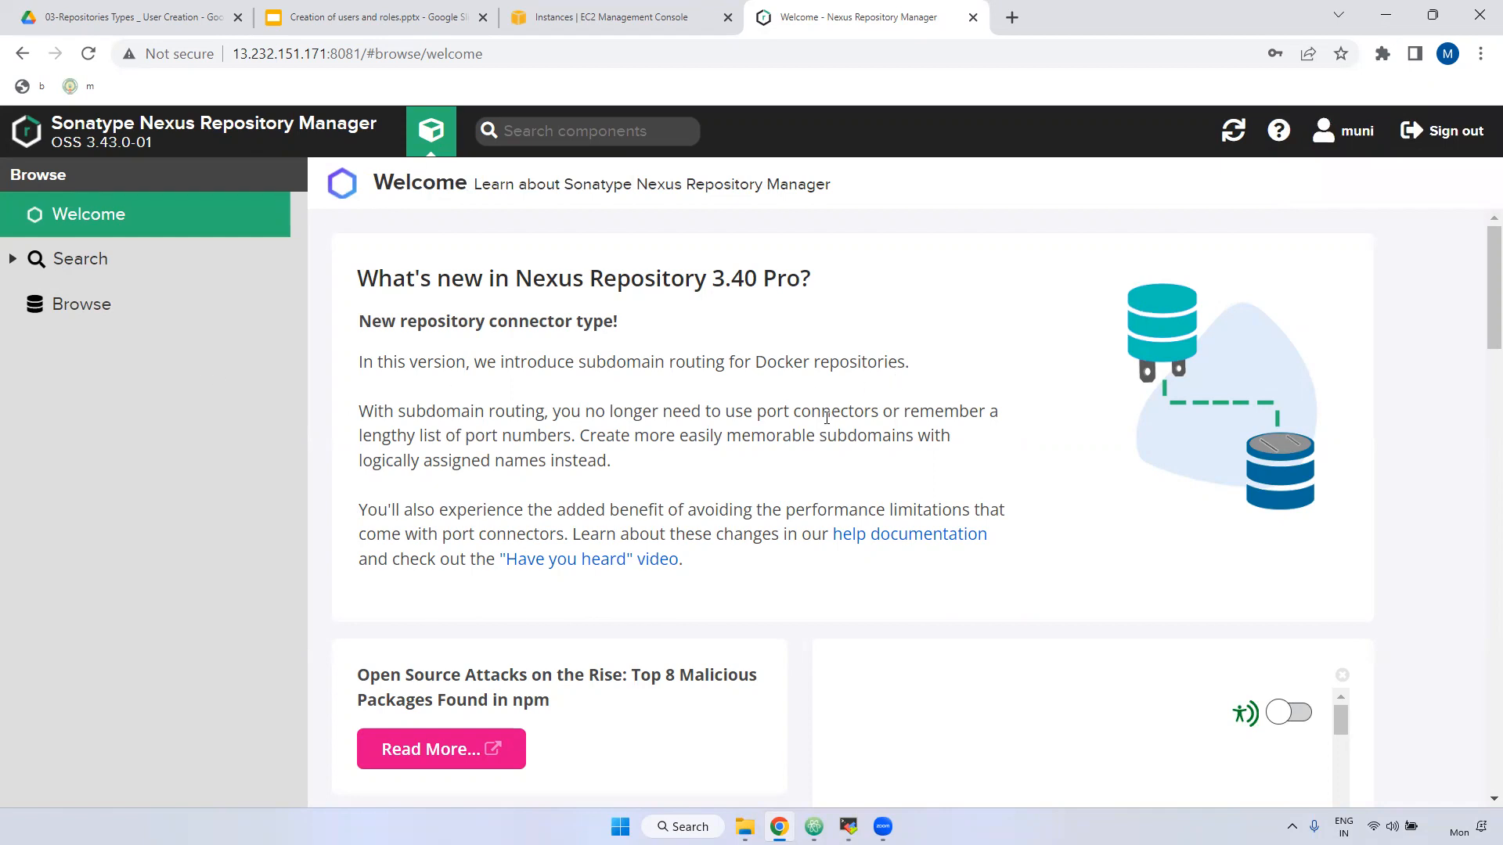
Sign out, bring up the sign-in prompt, and switch to the slide deck.
click(1454, 133)
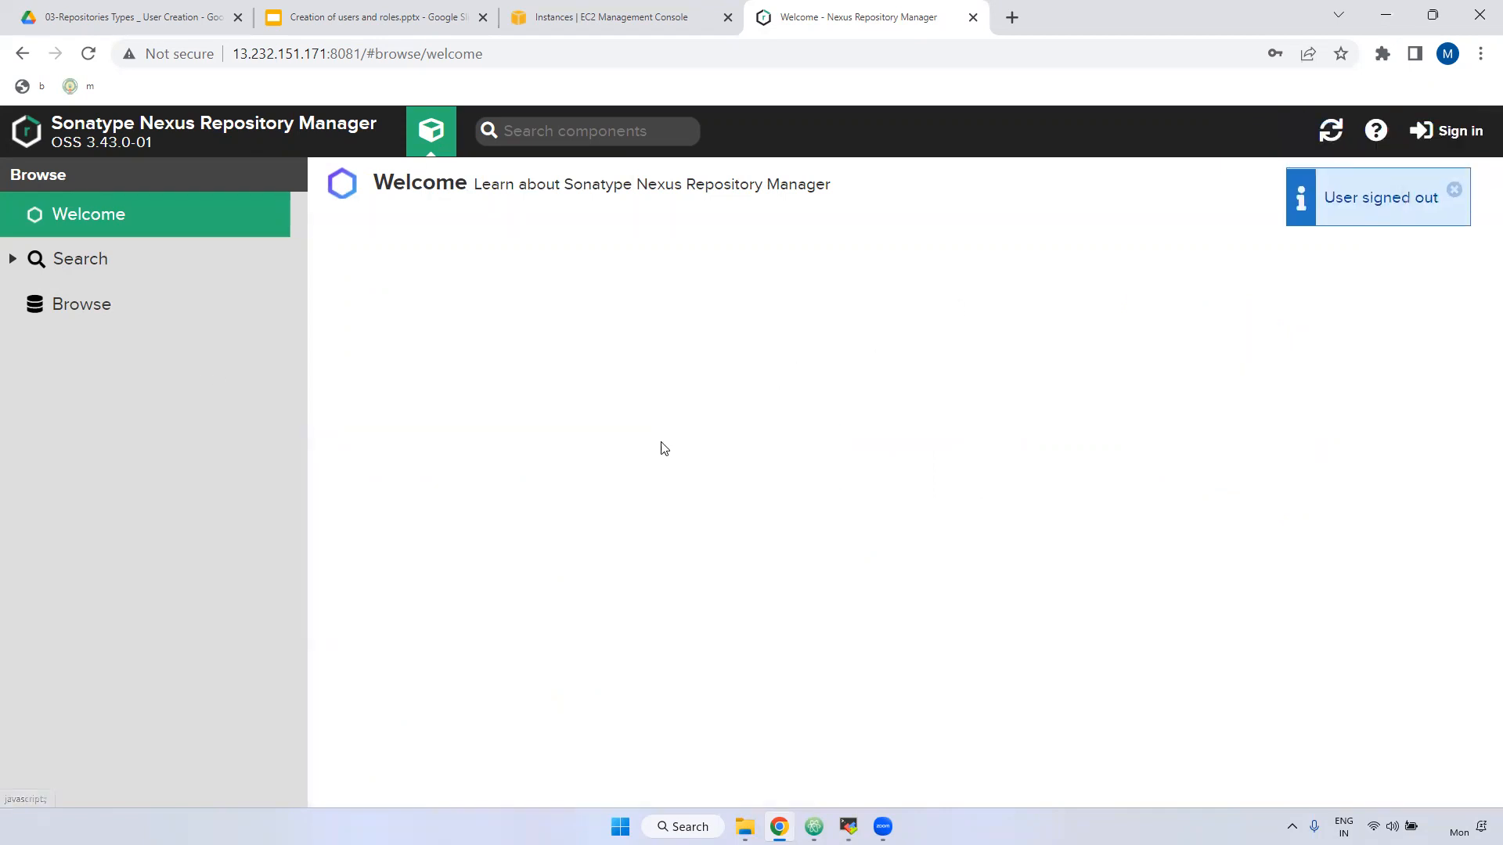
click(1429, 135)
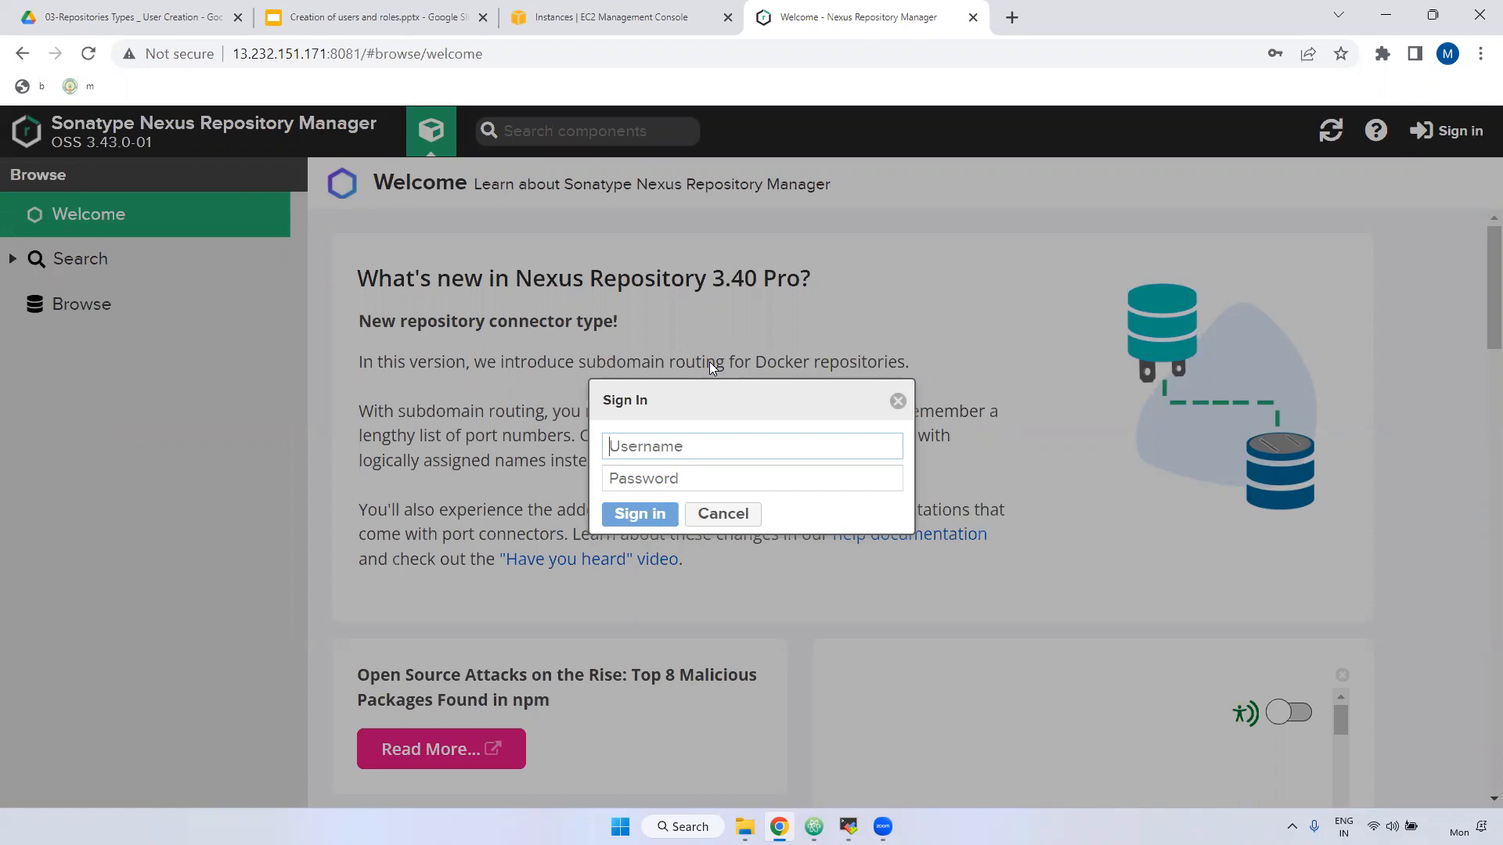
click(375, 18)
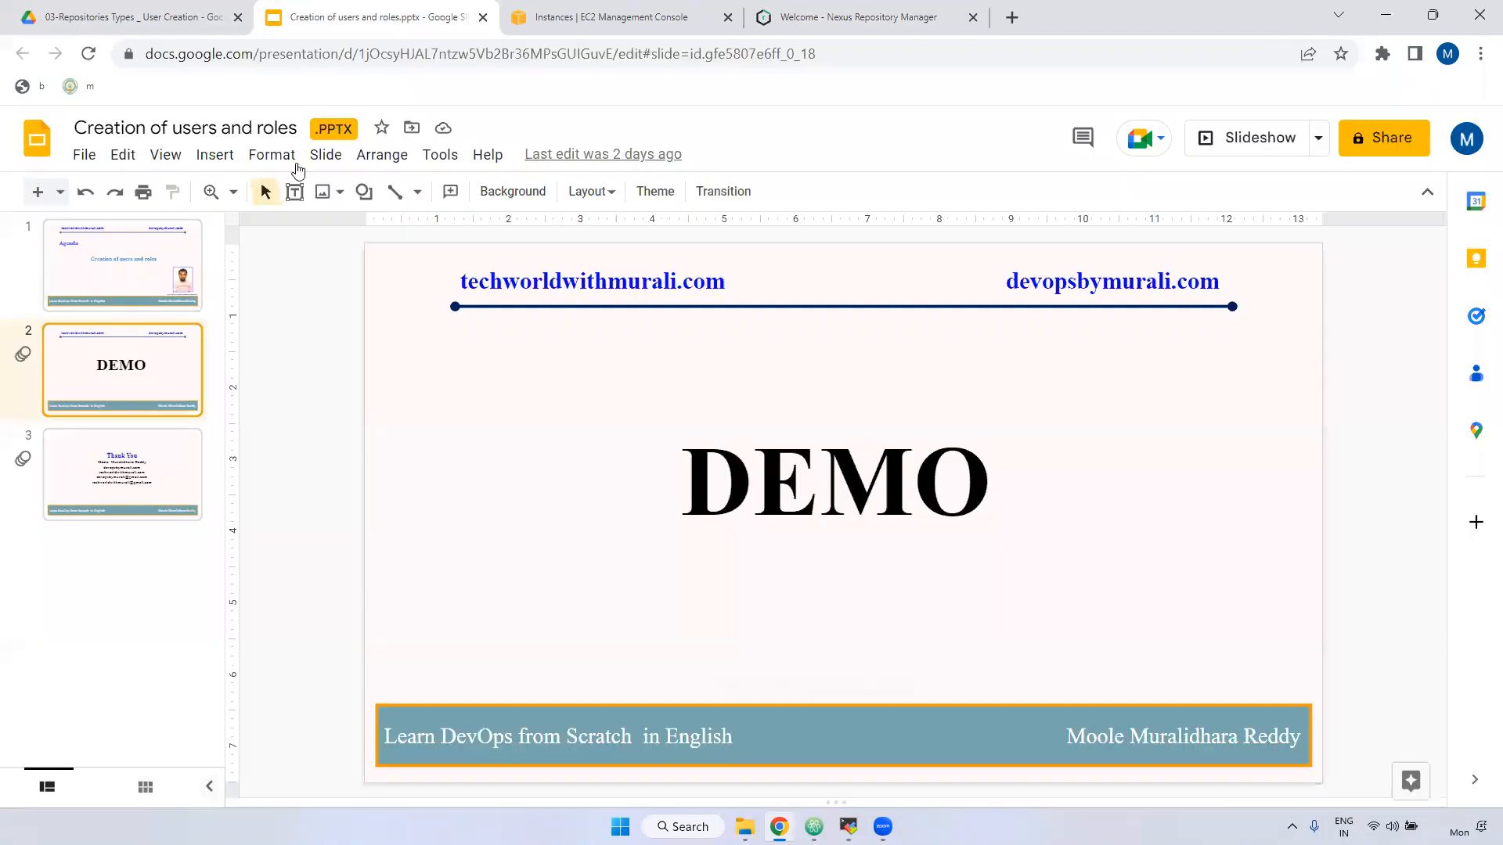
Select slide 3, the Thank You slide, and start the Slideshow full screen.
click(88, 458)
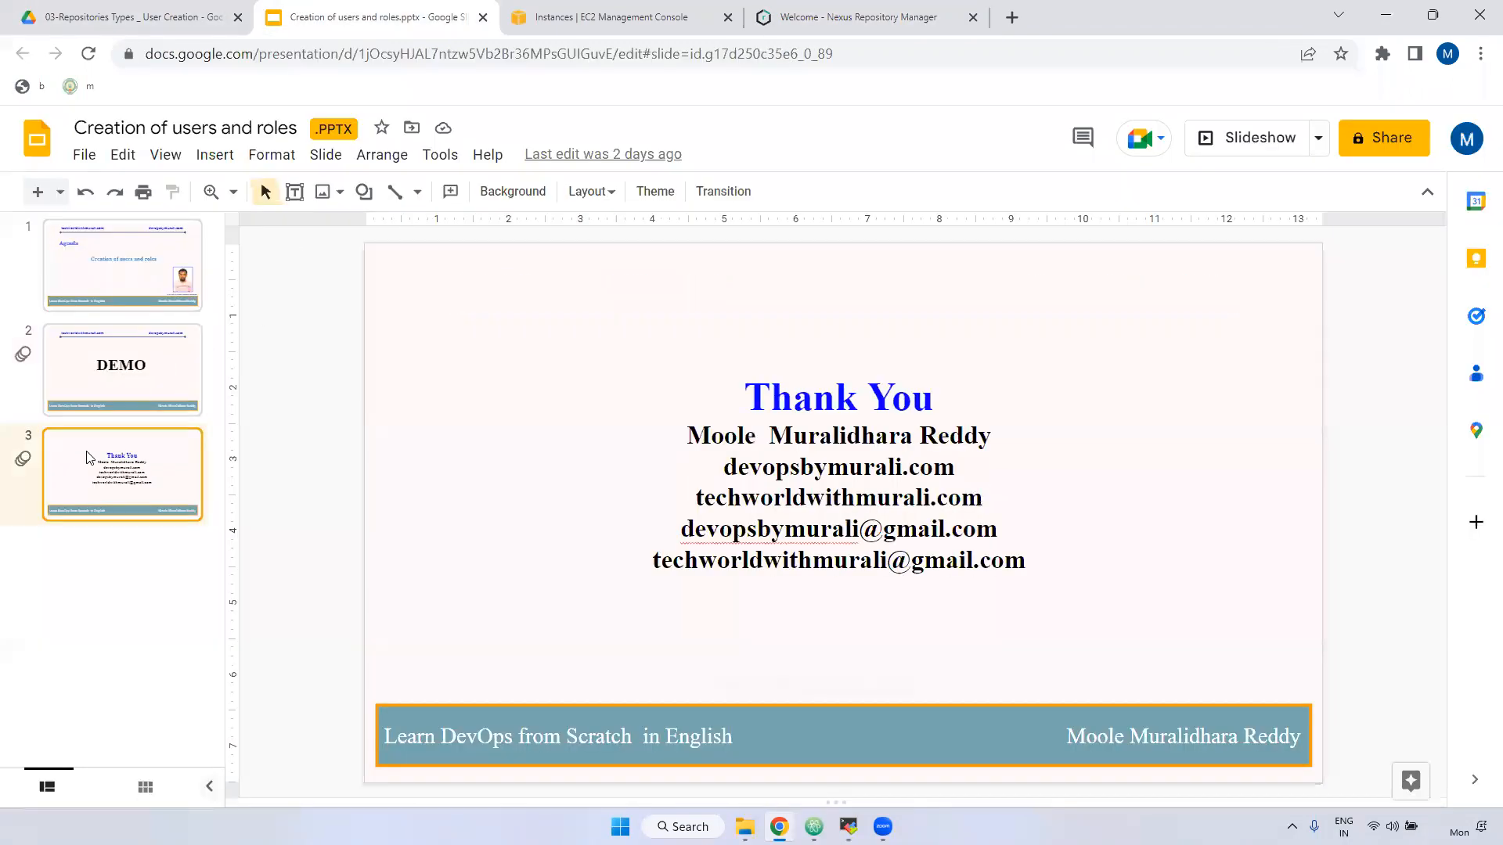
click(1244, 138)
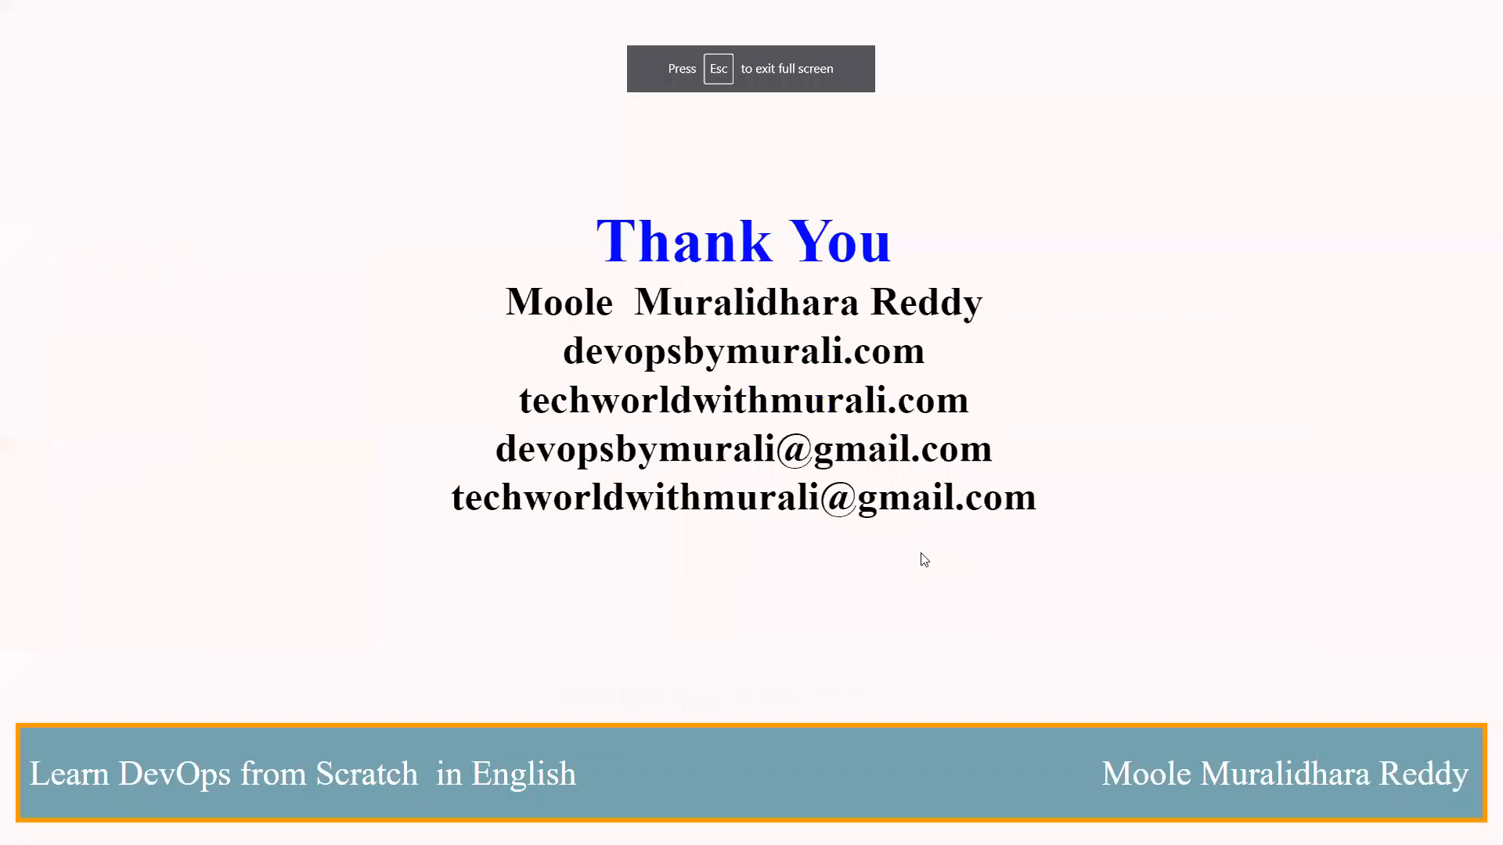